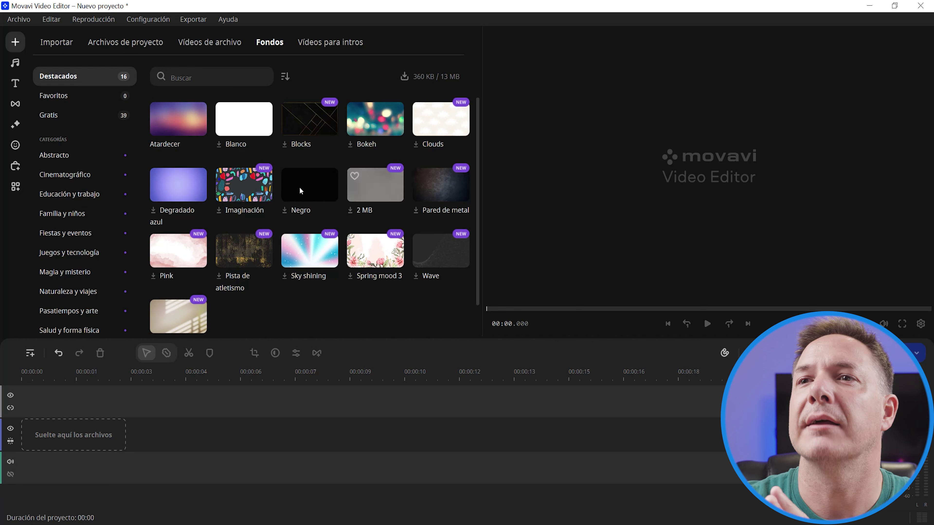
- Browse the intro video library and the Gratis, Destacados and Cinematográfico music categories
left_click(332, 46)
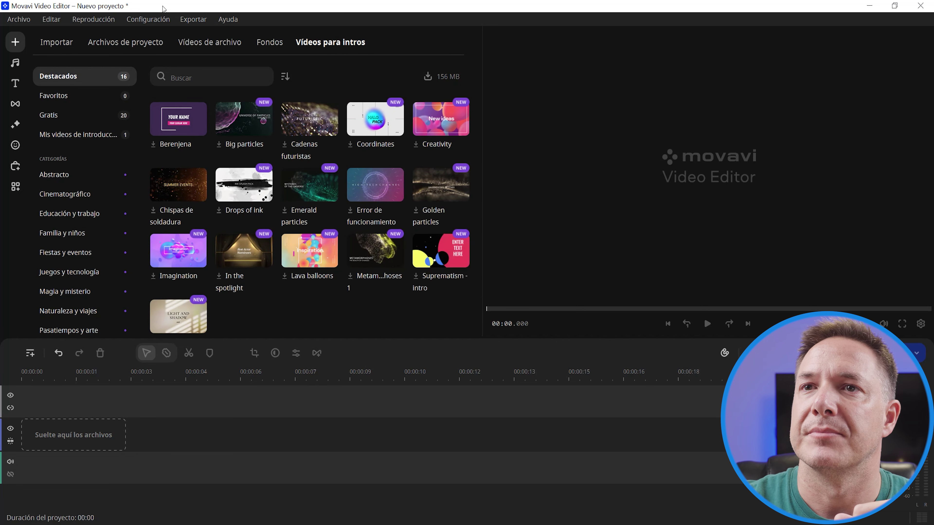
left_click(53, 44)
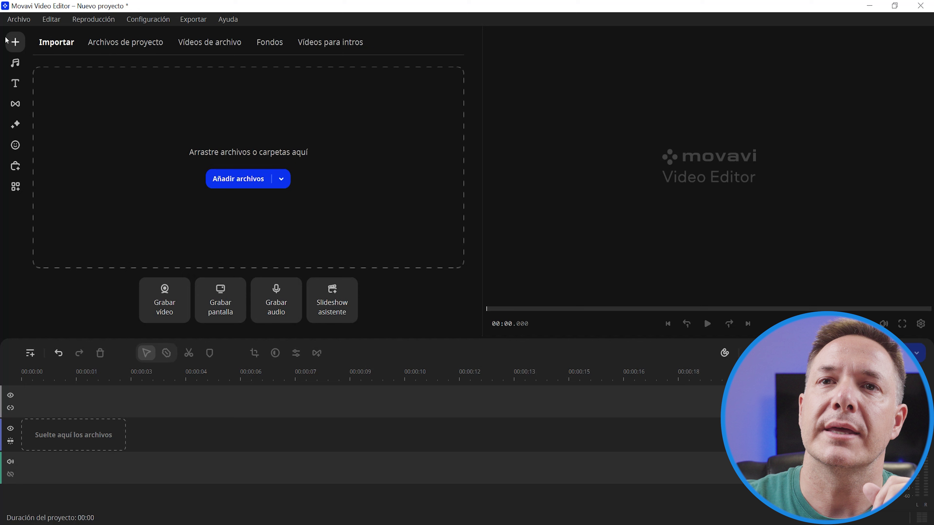
left_click(16, 64)
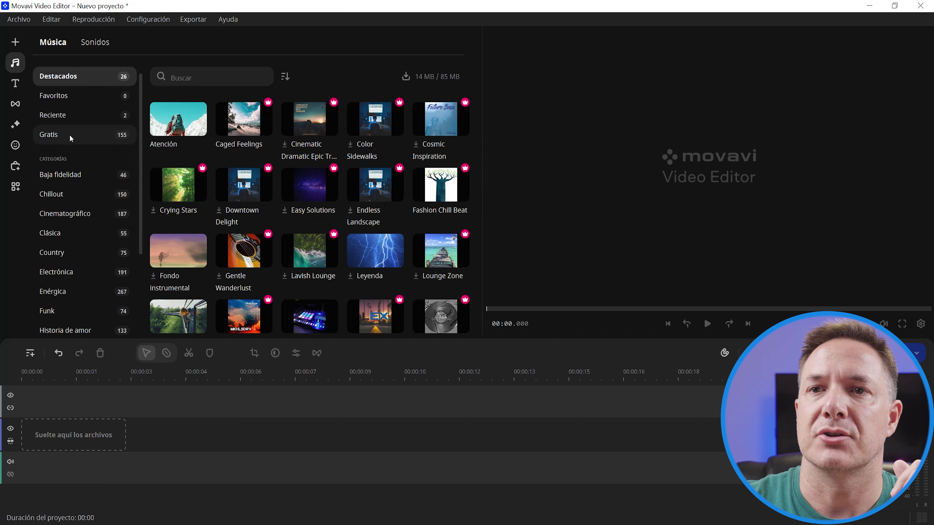
left_click(114, 134)
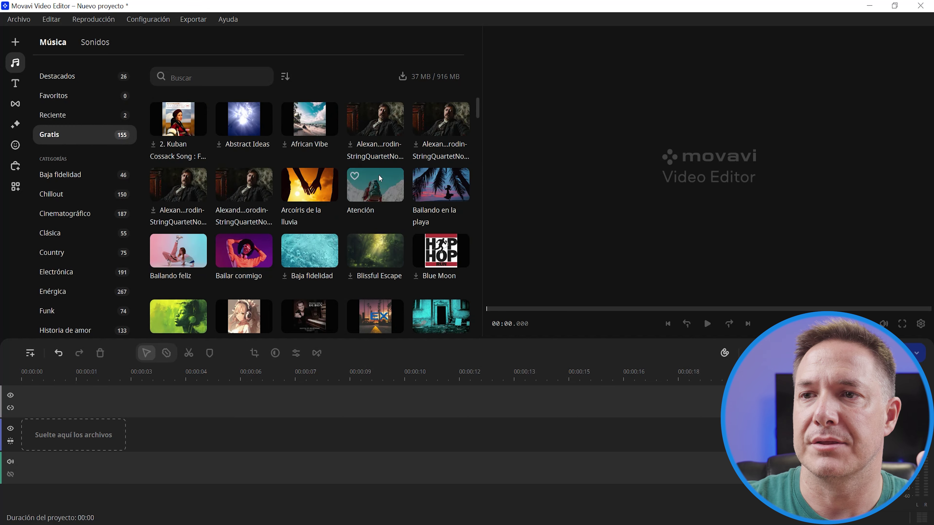
left_click(82, 78)
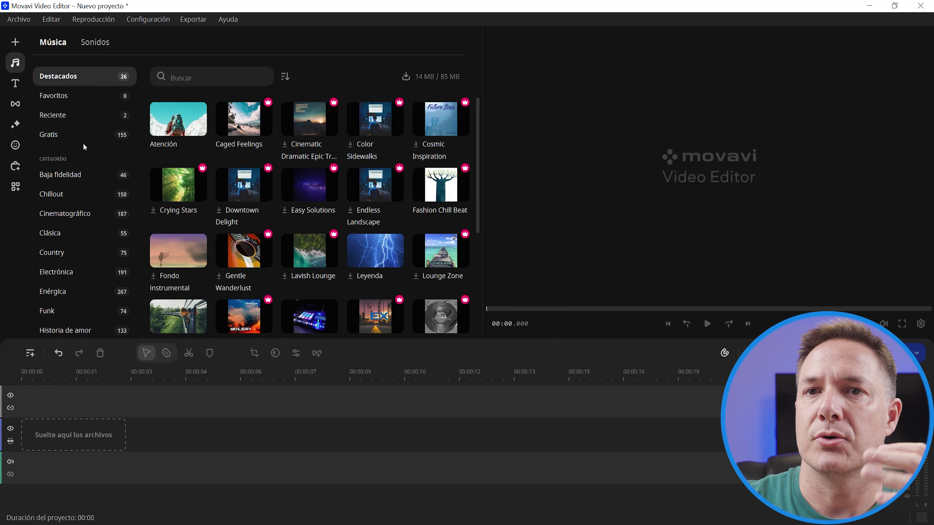
left_click(85, 216)
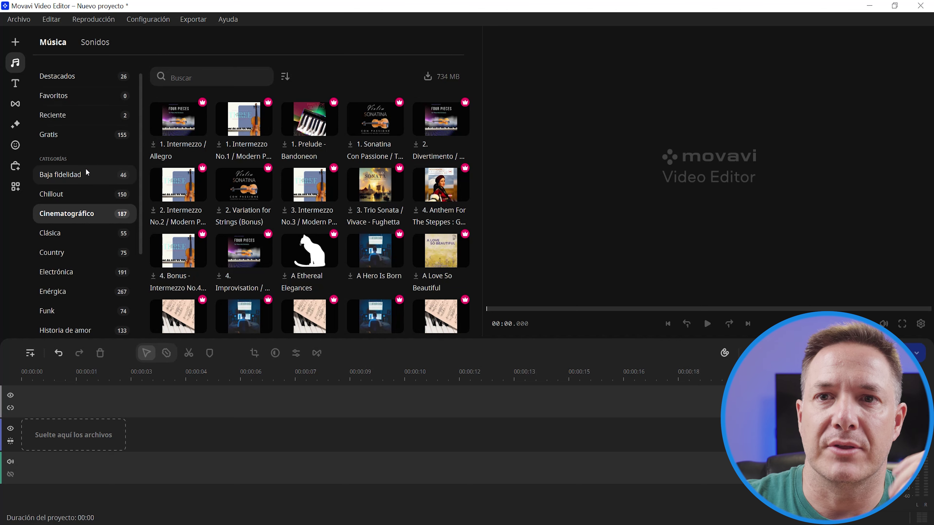
left_click(58, 136)
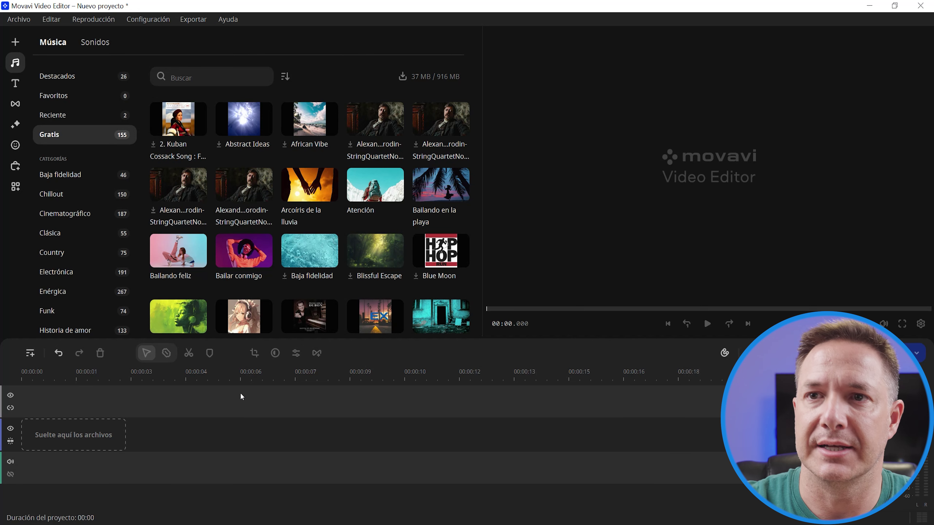
- Show the titles library and dismiss the onboarding tips about adding titles
left_click(15, 84)
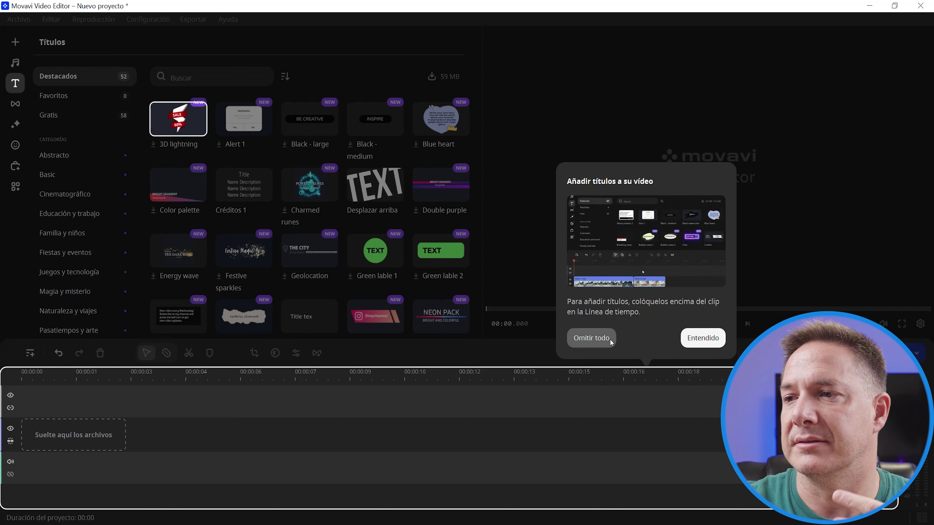
left_click(708, 338)
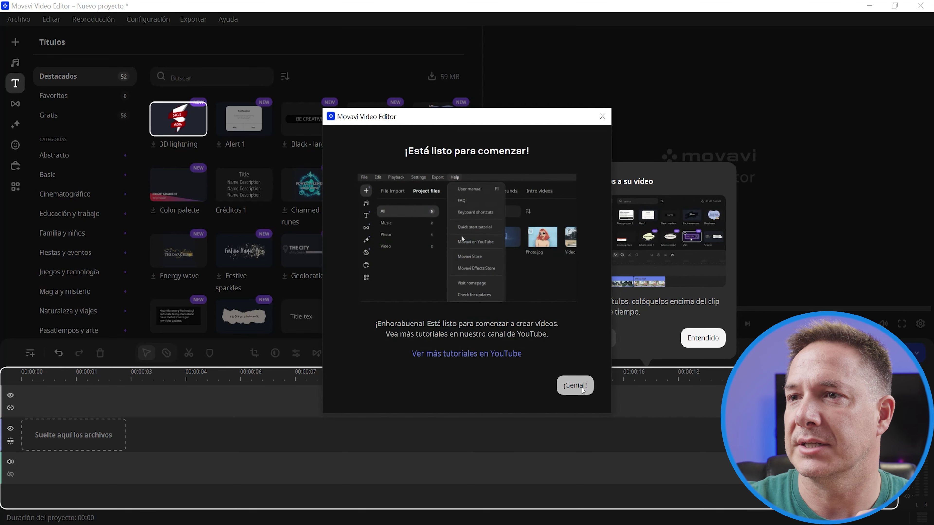
left_click(574, 385)
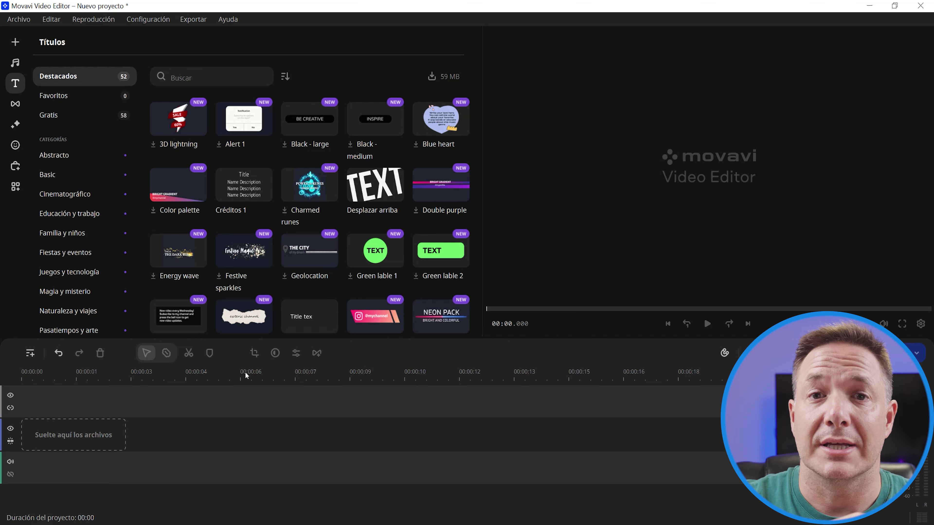
- Browse the featured transitions and filters, and look through the featured stickers down to the end of the collection
left_click(16, 105)
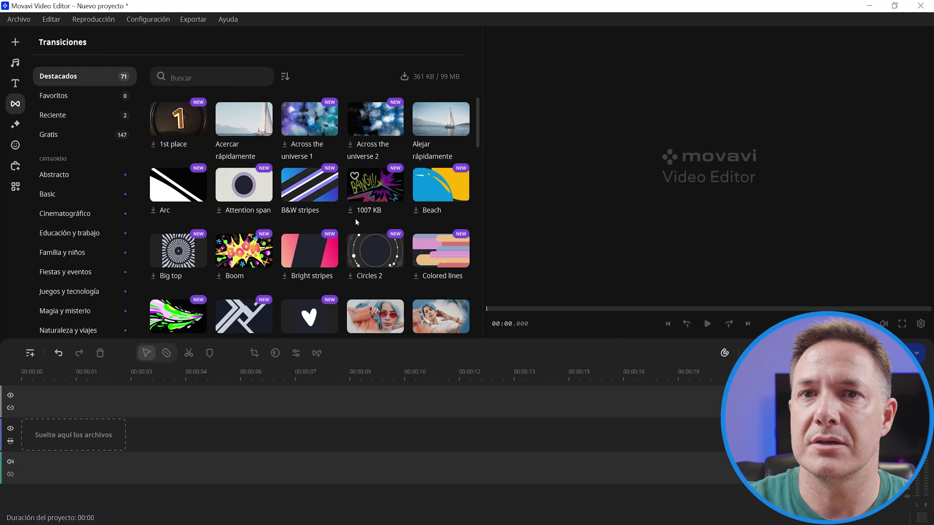
left_click(16, 126)
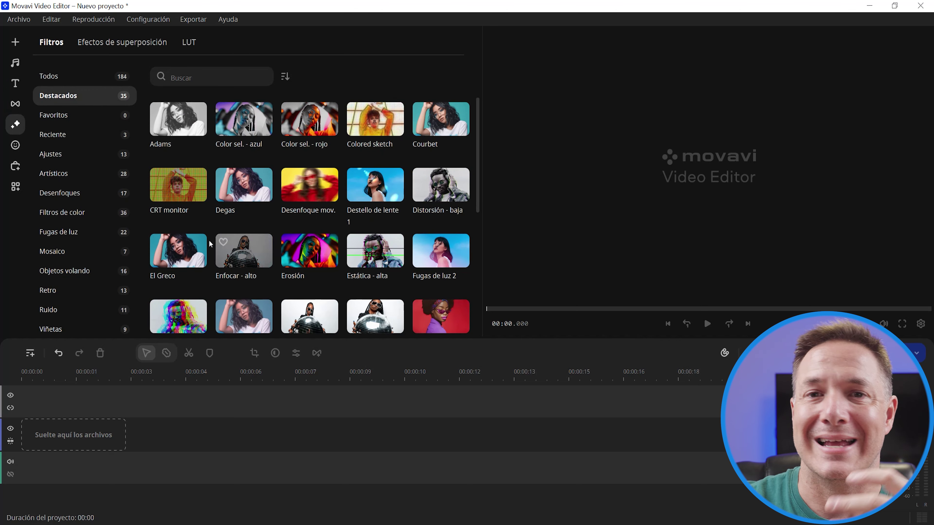
left_click(16, 146)
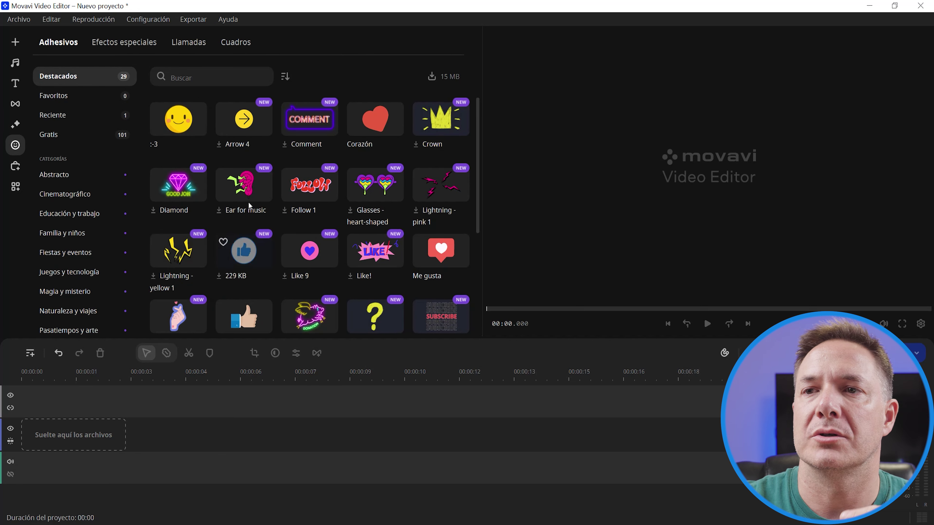
scroll(304, 256, "down", 3)
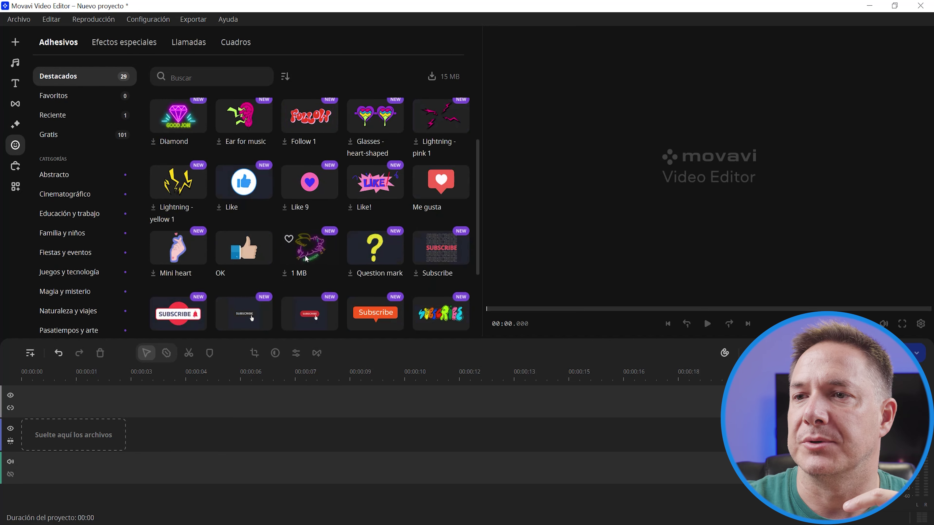
scroll(325, 281, "down", 2)
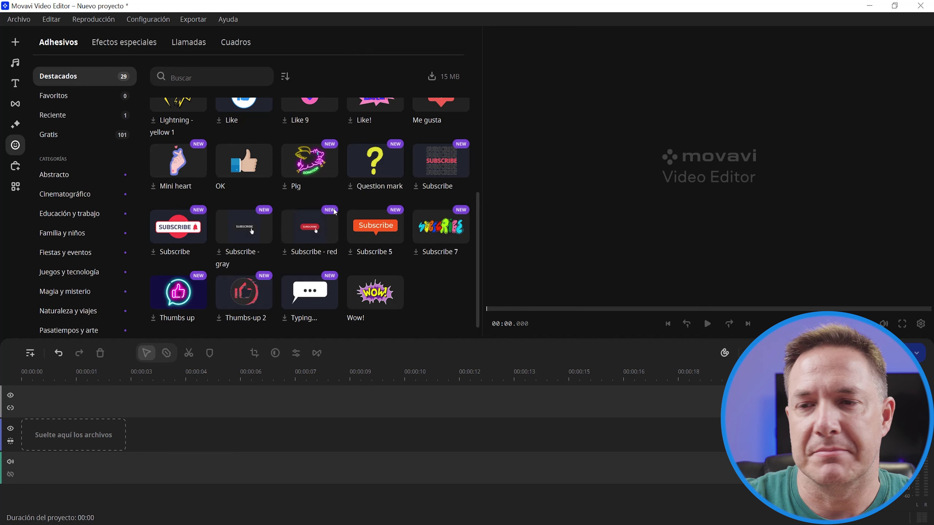
scroll(306, 255, "up", 2)
scroll(307, 255, "up", 2)
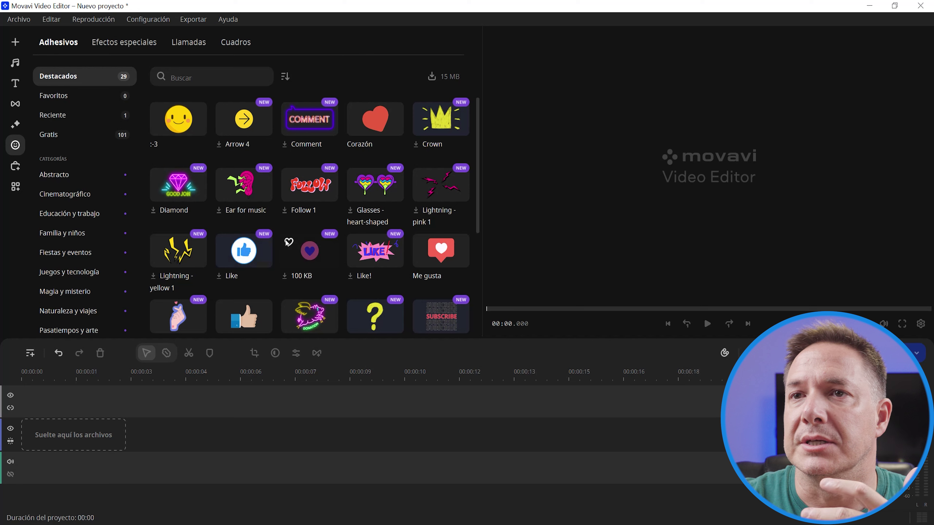
scroll(401, 221, "down", 1)
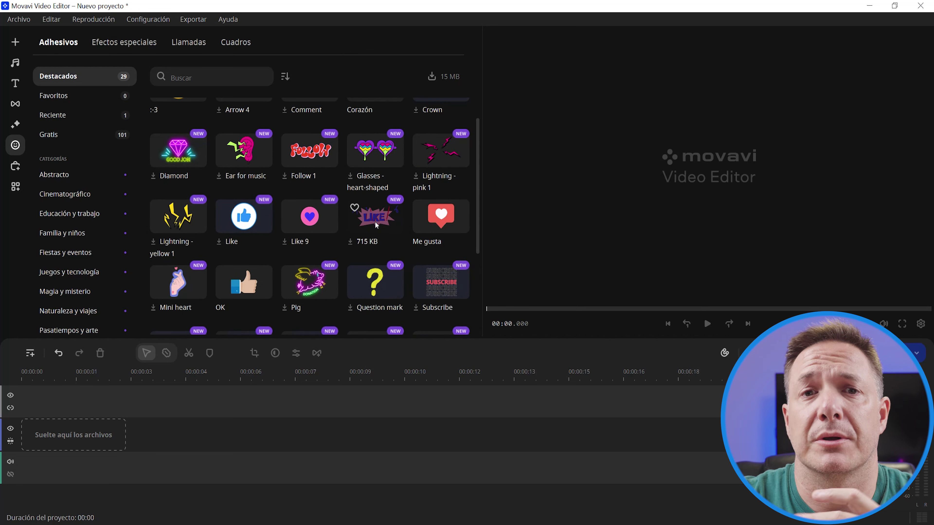
- Browse the effect packs, viewing the Fiestas y eventos category and returning to the full list
left_click(16, 168)
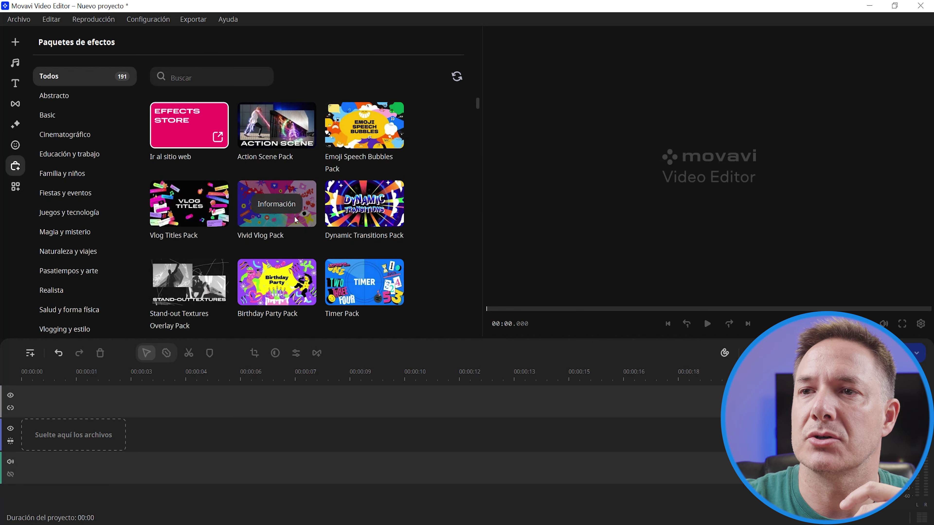
scroll(344, 217, "down", 1)
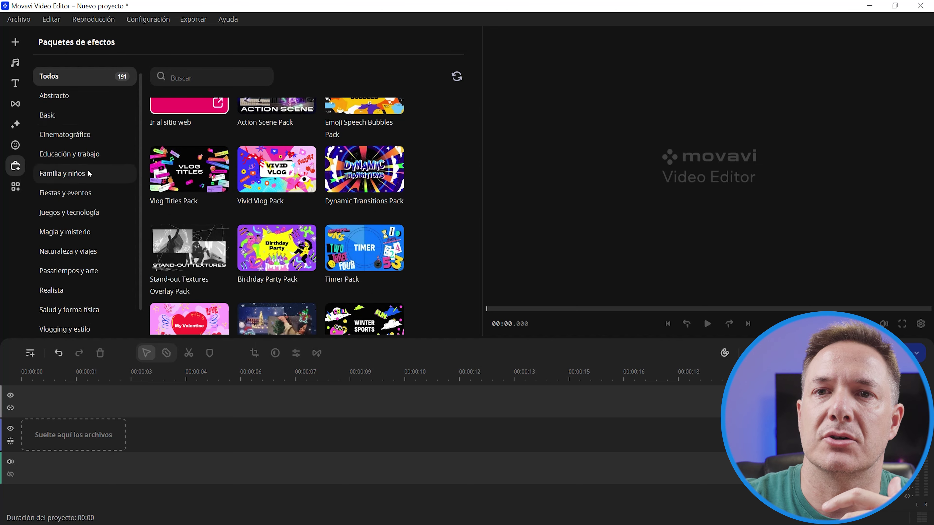
left_click(72, 198)
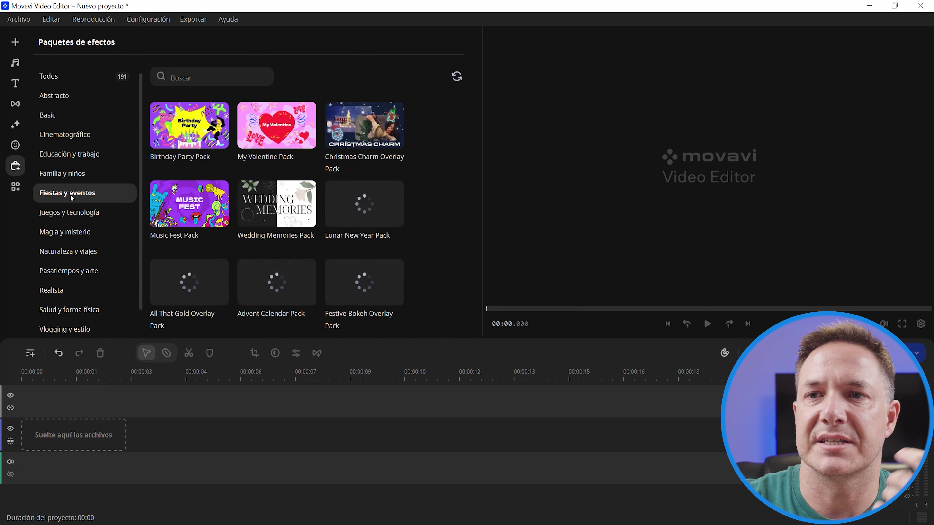
left_click(51, 76)
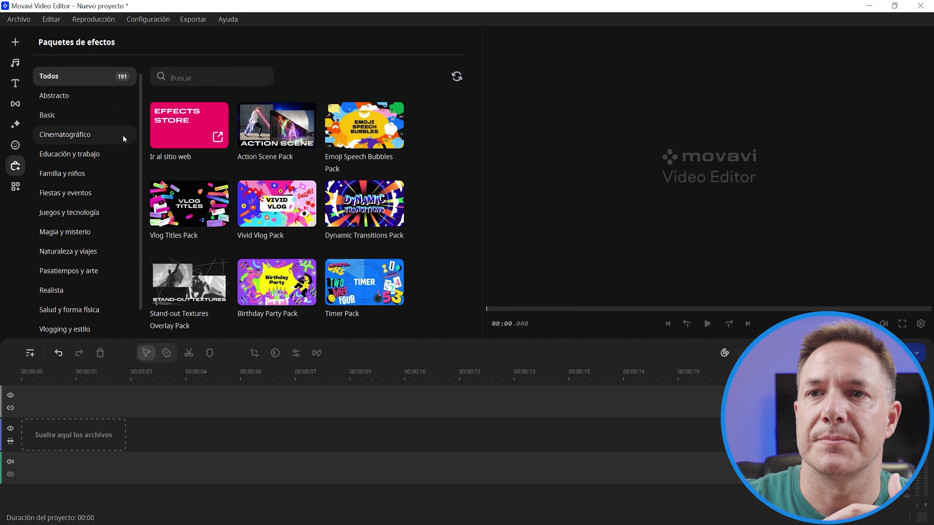
- Visit the Effects Store website from the effect packs and look through the packs on offer
left_click(174, 122)
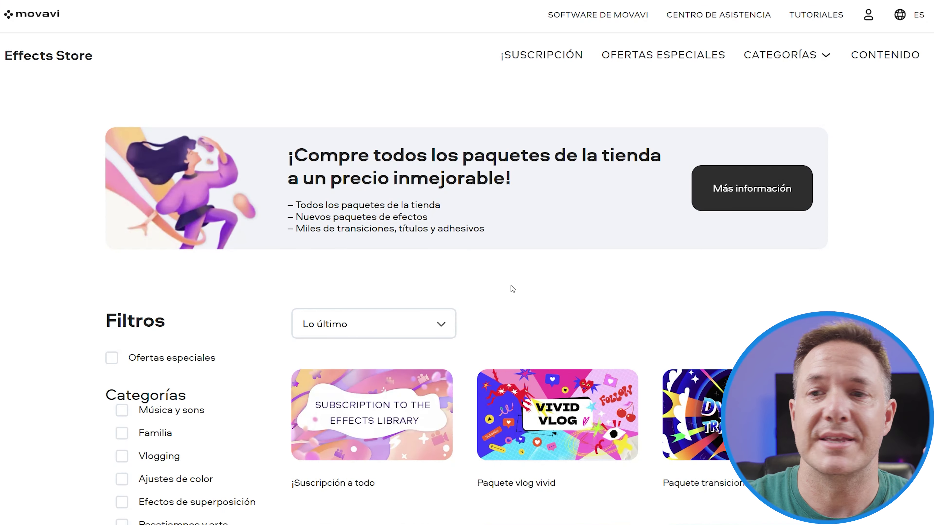
scroll(515, 284, "down", 5)
scroll(385, 273, "down", 6)
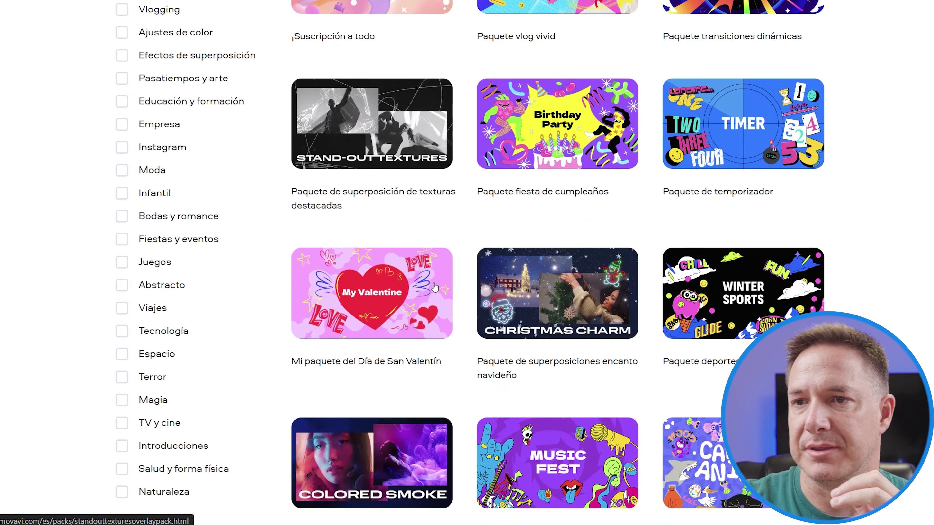
scroll(433, 288, "up", 11)
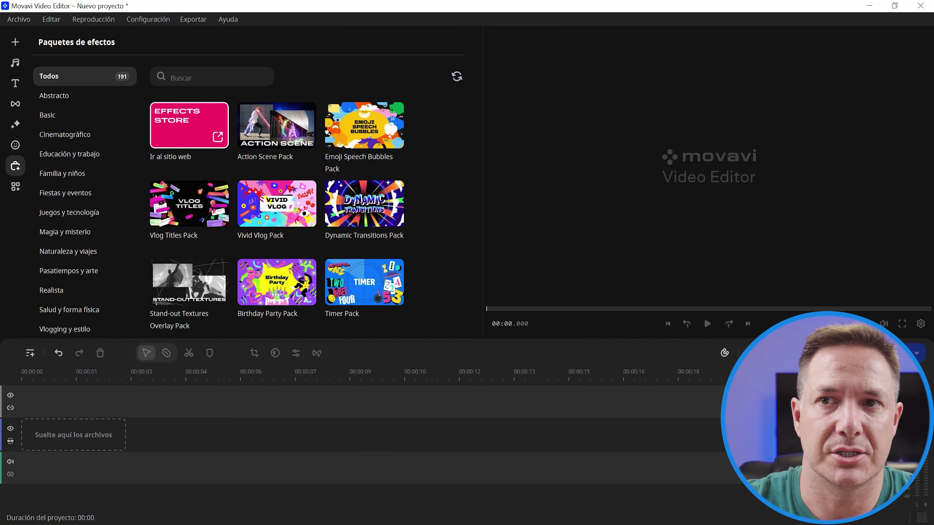
- Review the audio tools and the video tools, including Ajustes de color, Estabilización, Posición, Recortar y girar and Animación
left_click(15, 189)
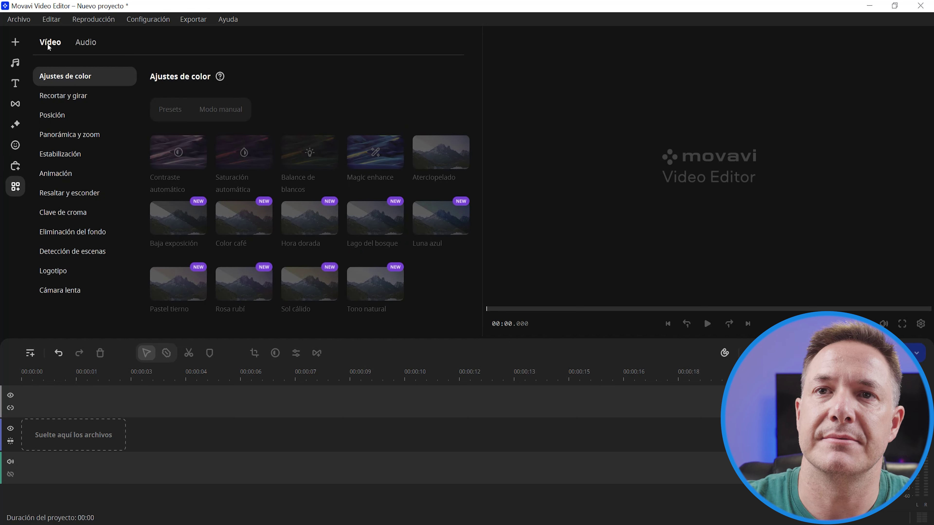
left_click(87, 44)
left_click(53, 43)
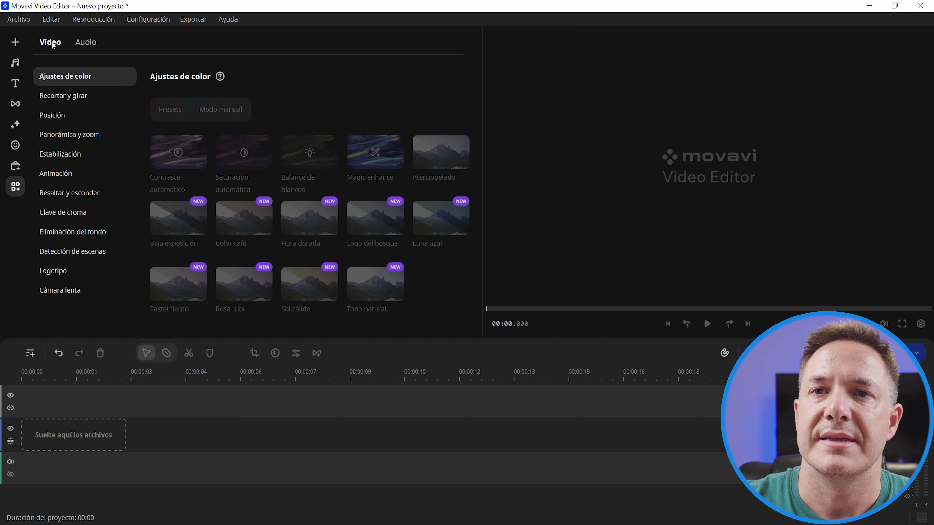
left_click(73, 156)
left_click(59, 115)
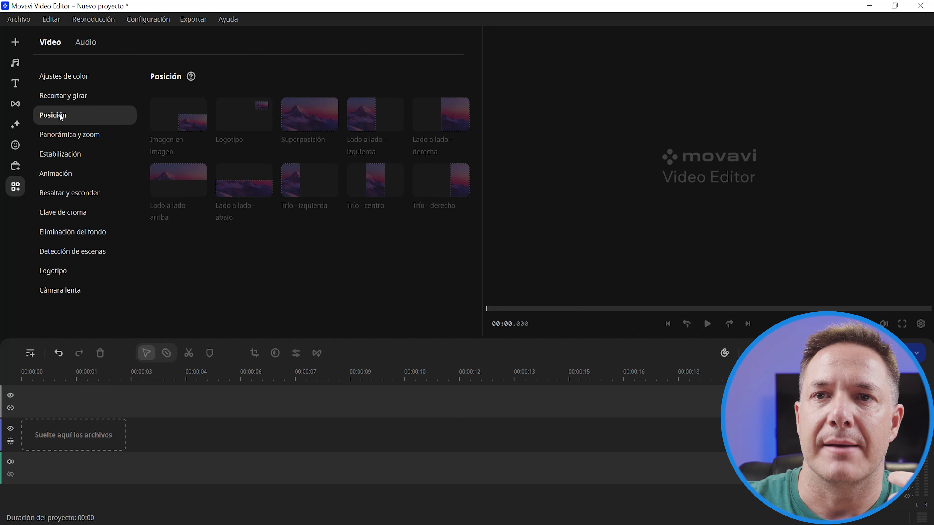
left_click(63, 96)
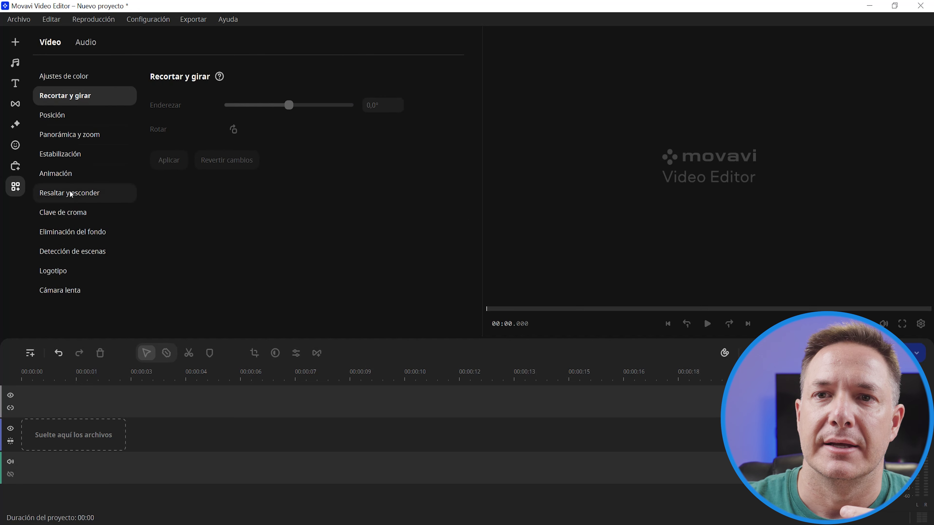
left_click(62, 174)
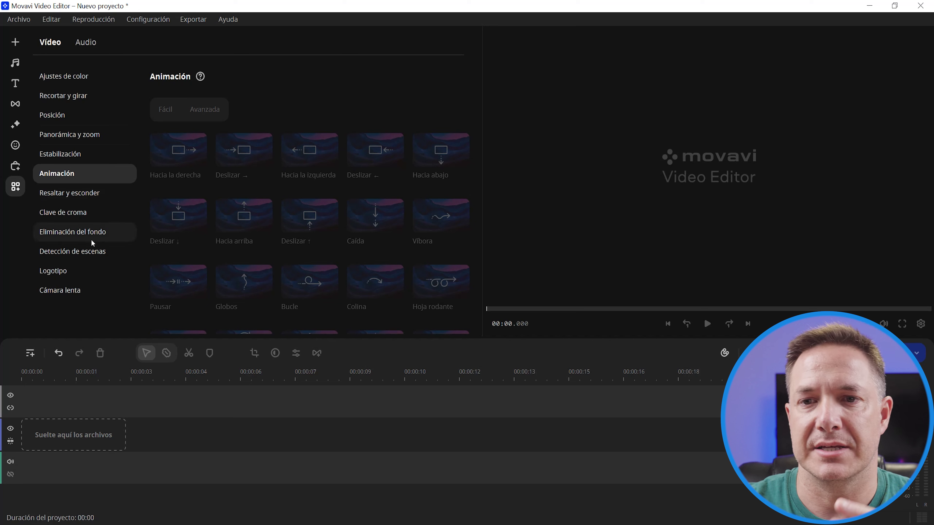
- Import the video file CALPE.mp4 into the project files and start playing it in the preview
left_click(20, 44)
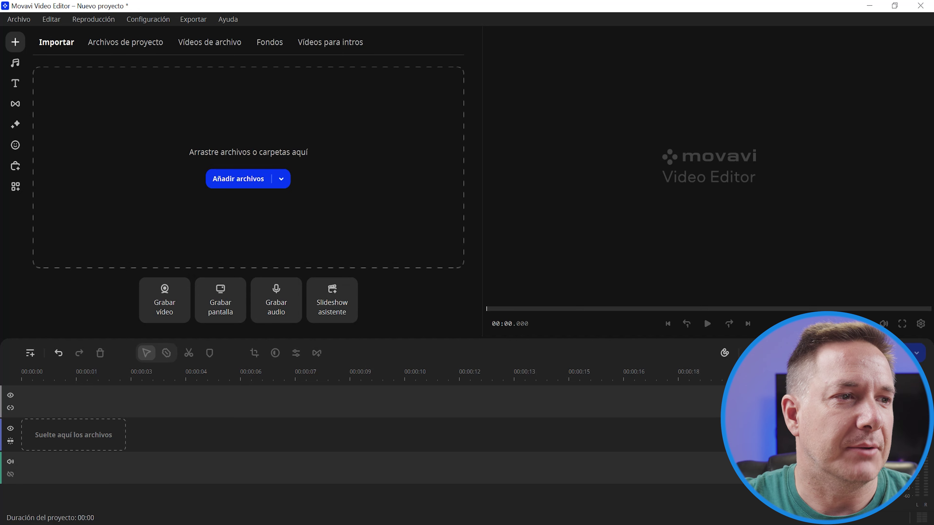
left_click_drag(74, 206, 181, 182)
double_click(184, 134)
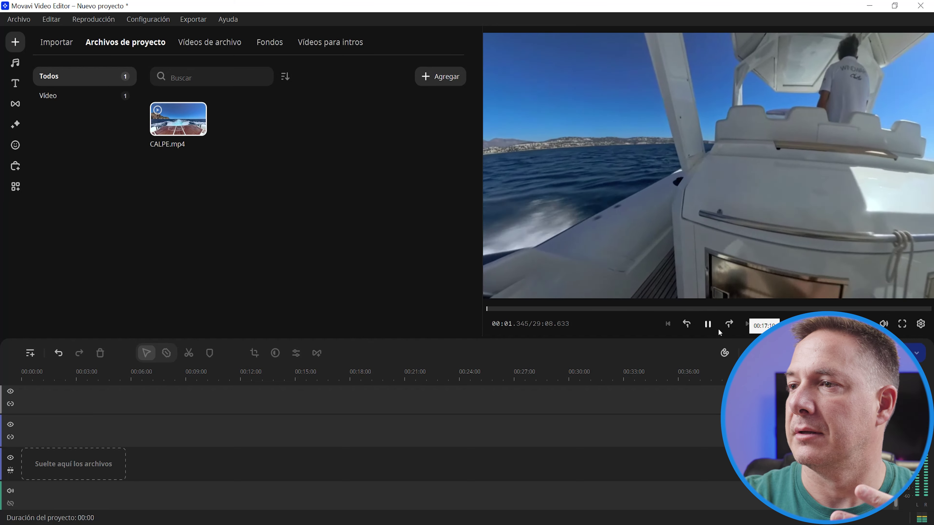
- Preview CALPE.mp4 at the start and around the 6-minute mark, and leave the paused preview at about 09:33
left_click(708, 324)
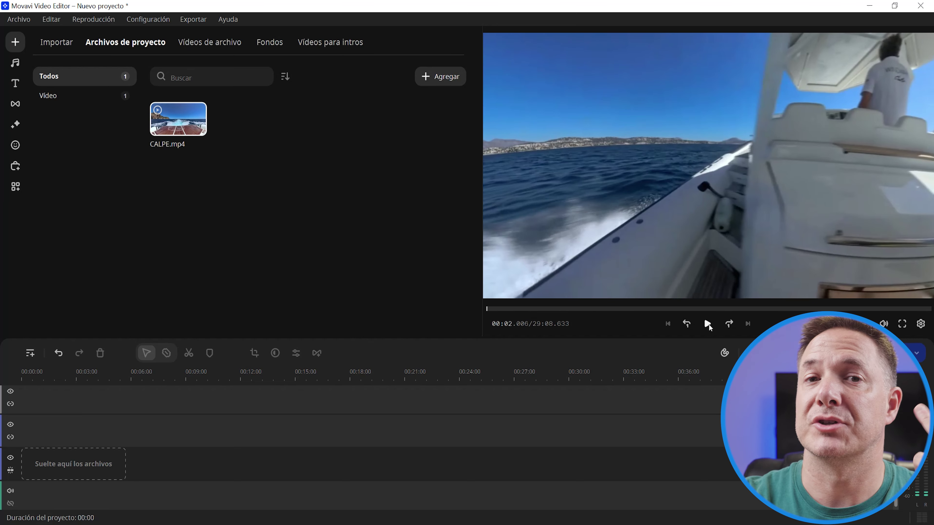
left_click(707, 324)
left_click(580, 310)
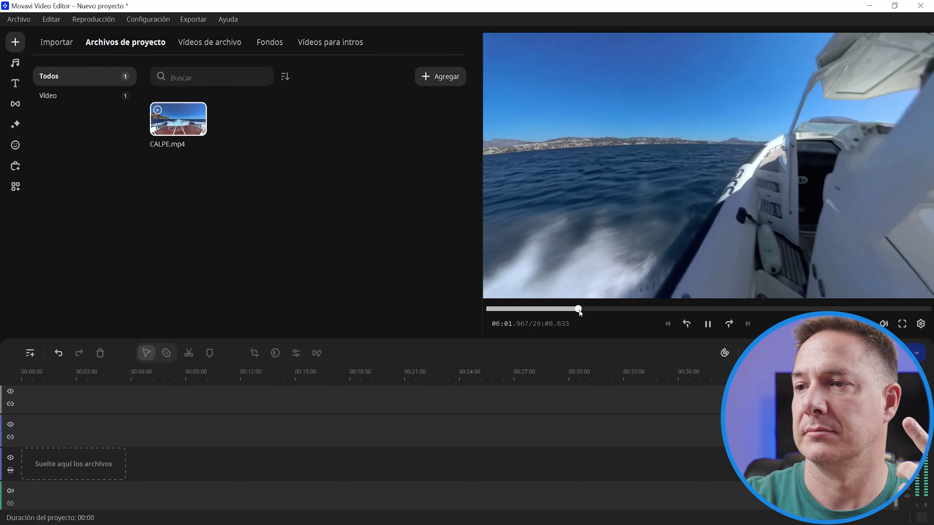
left_click(708, 324)
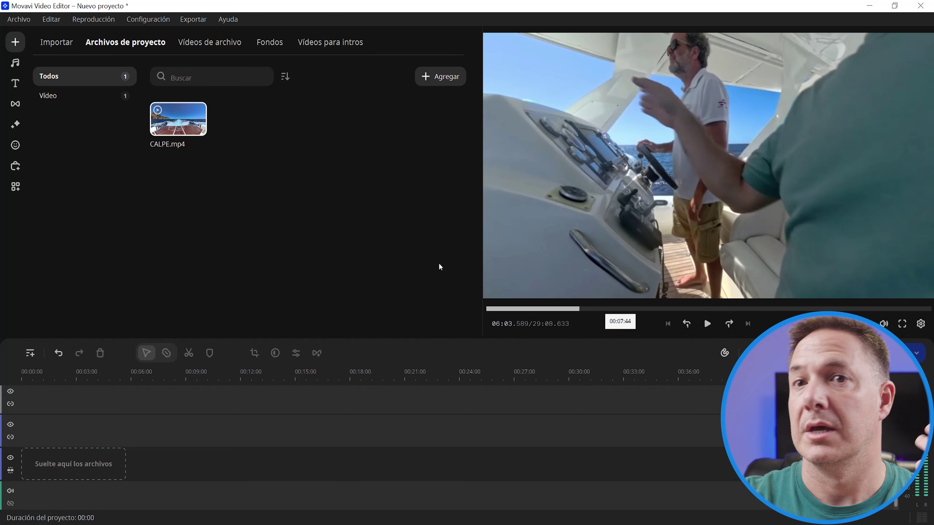
left_click(632, 308)
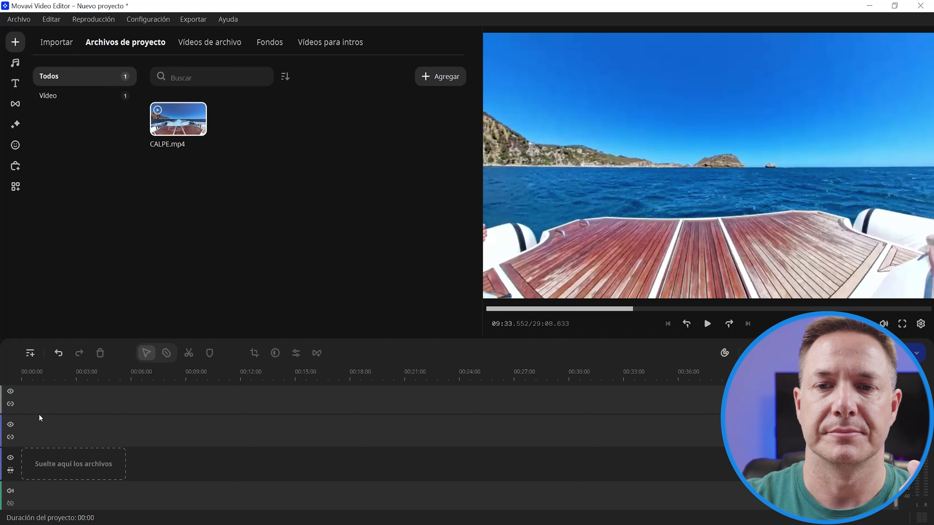
- Place CALPE.mp4 at the start of the main video track and make the timeline area taller
left_click_drag(181, 112, 52, 462)
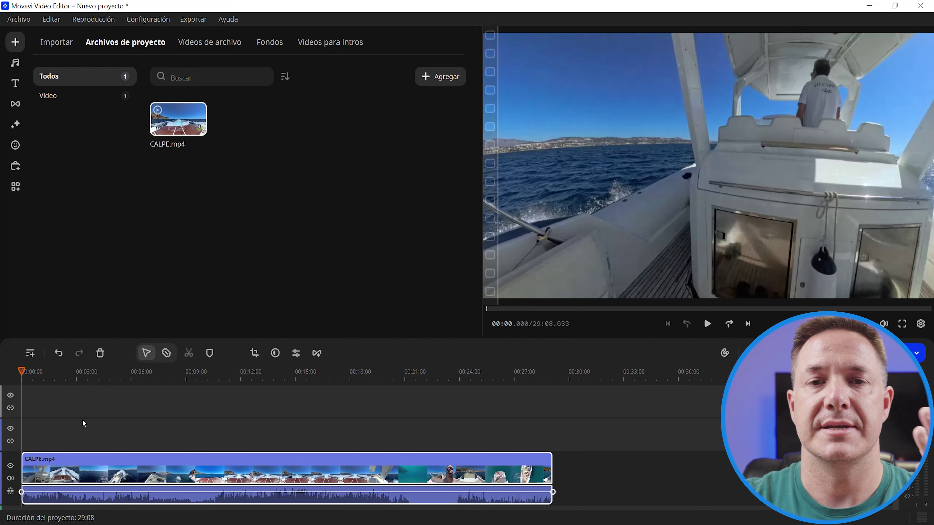
left_click_drag(336, 337, 368, 300)
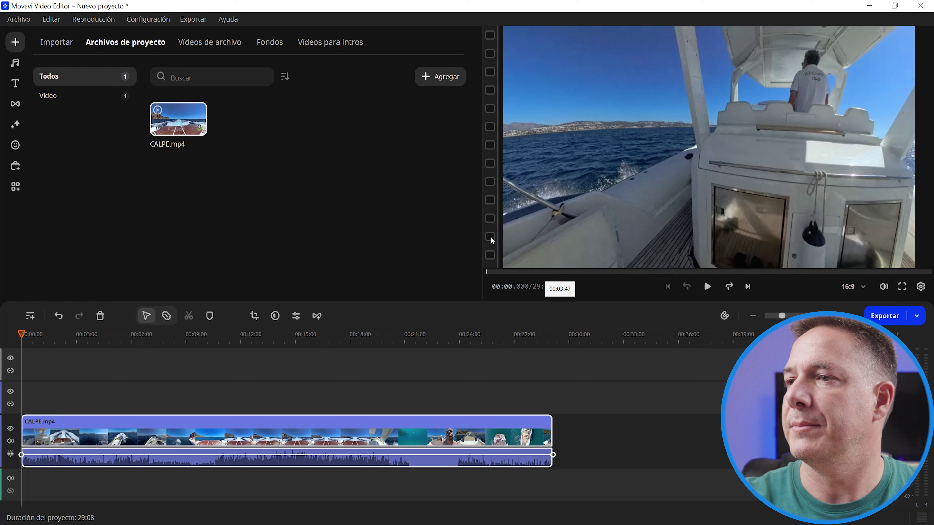
- Find the shot of the boat's bow heading out to sea and split the CALPE.mp4 clip at 01:06.900
left_click(41, 422)
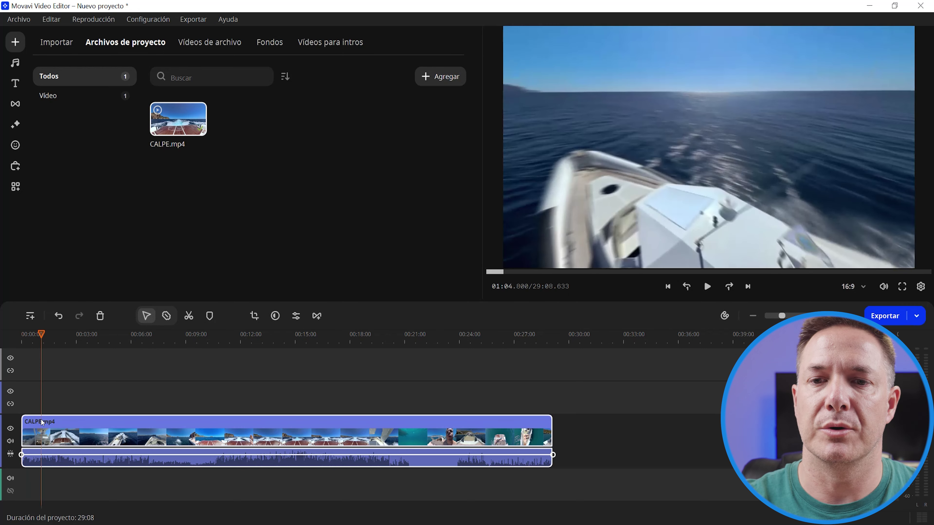
mouse_move(38, 336)
left_mouse_down()
mouse_move(22, 336)
mouse_move(50, 335)
mouse_move(42, 341)
left_mouse_up()
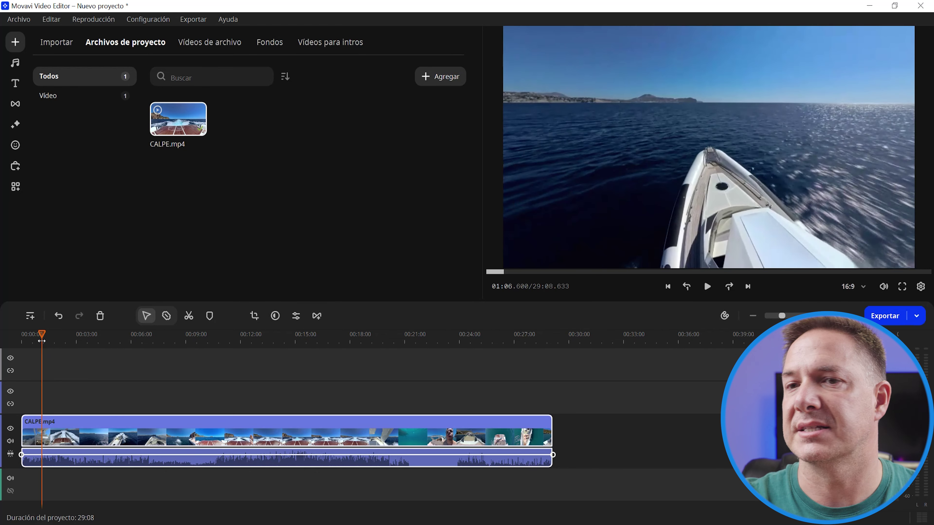
left_click(46, 435)
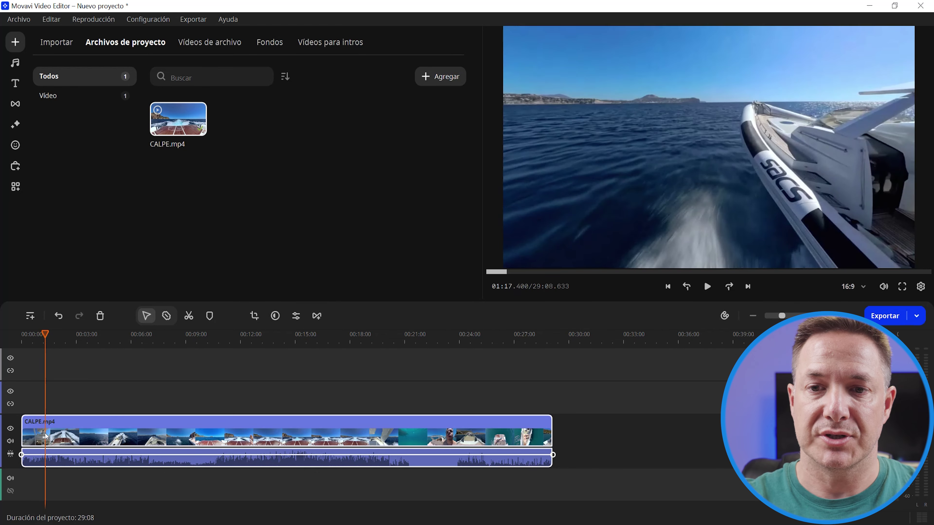
left_click_drag(44, 334, 41, 335)
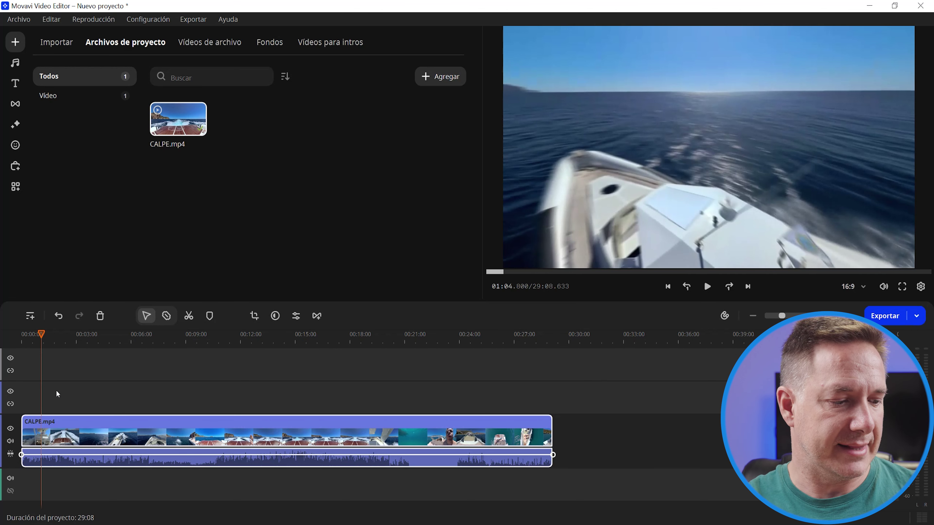
scroll(56, 390, "up", 5)
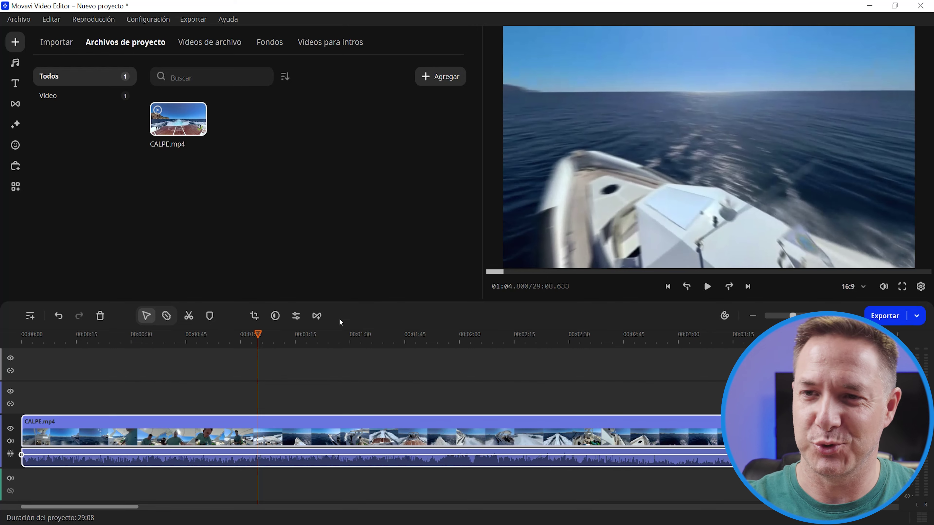
mouse_move(259, 340)
left_mouse_down()
mouse_move(200, 343)
mouse_move(263, 344)
left_mouse_up()
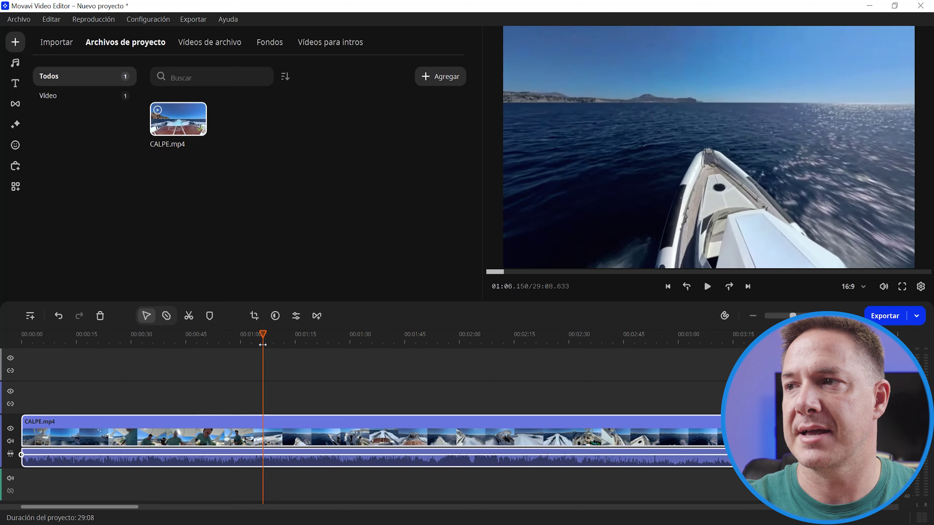
left_click(278, 430)
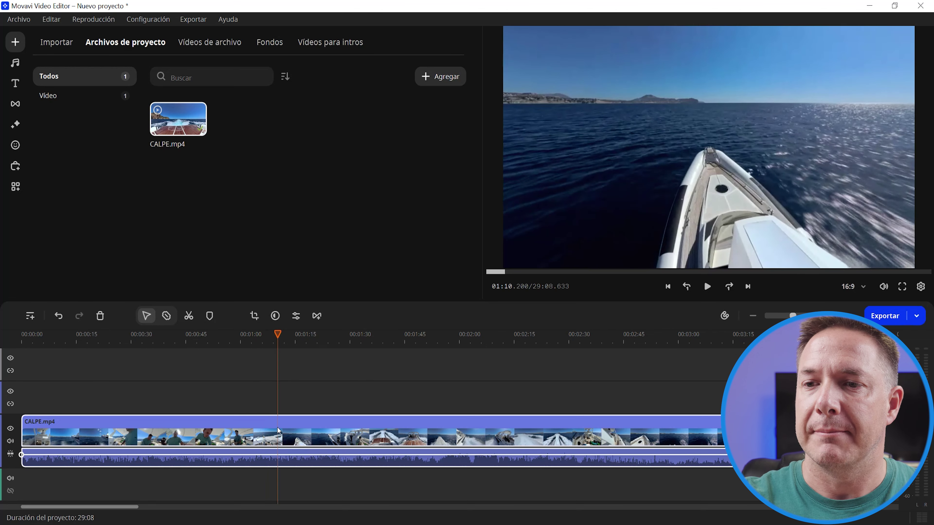
left_click_drag(275, 342, 265, 334)
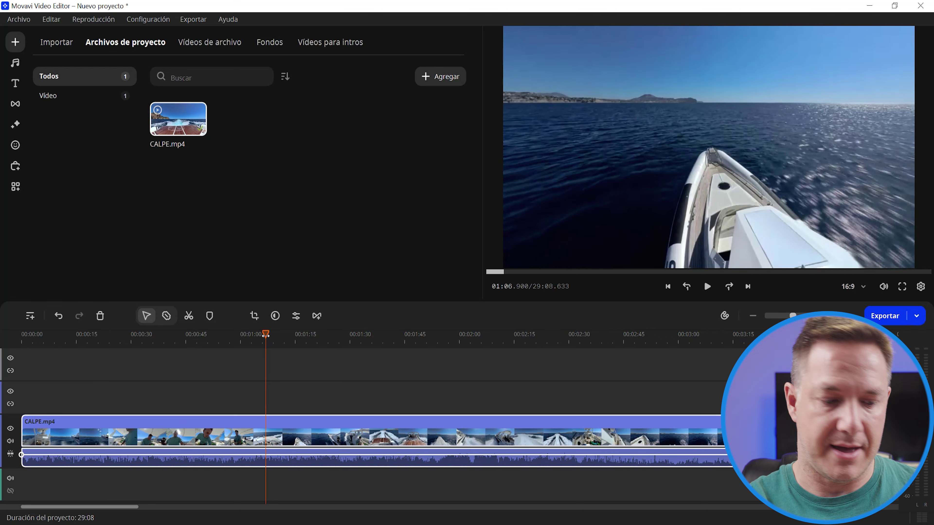
key("ctrl+b")
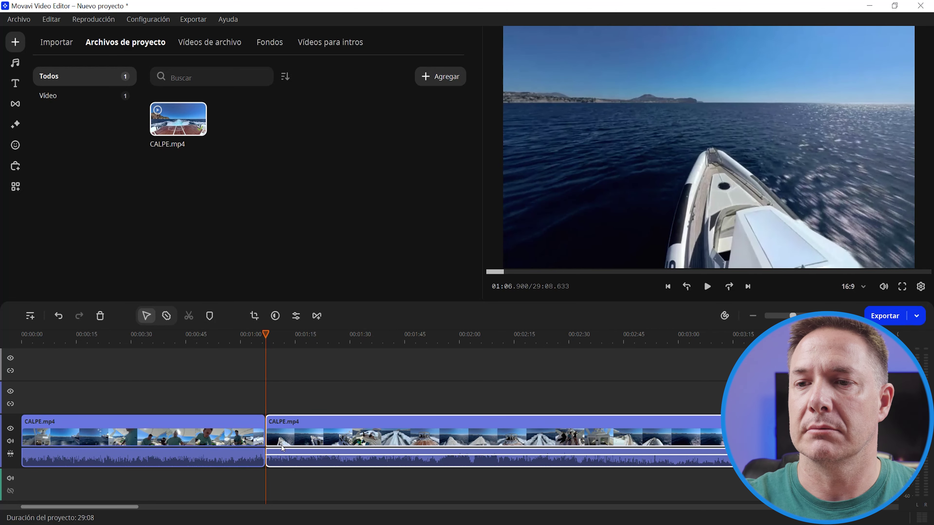
- Try deleting the opening segment before the cut and its leftover gap separately, and undo both deletions
left_click(197, 423)
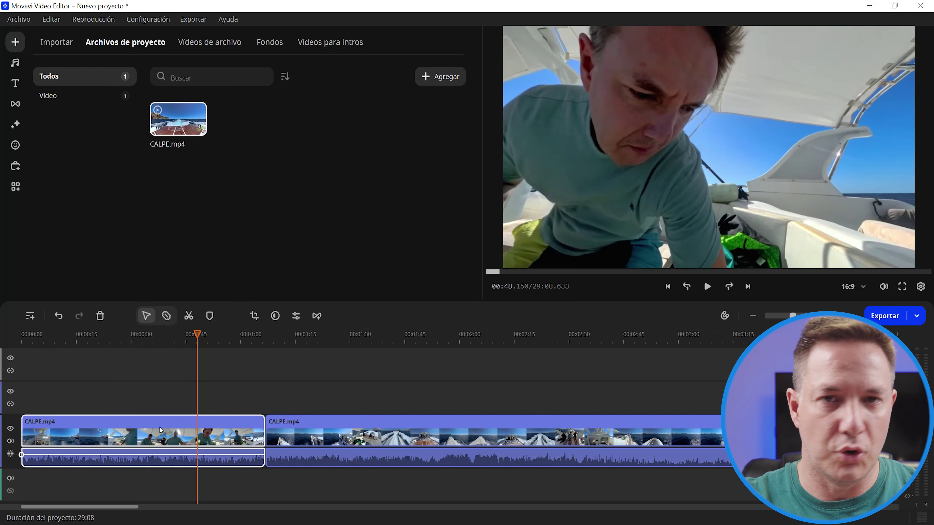
key("Delete")
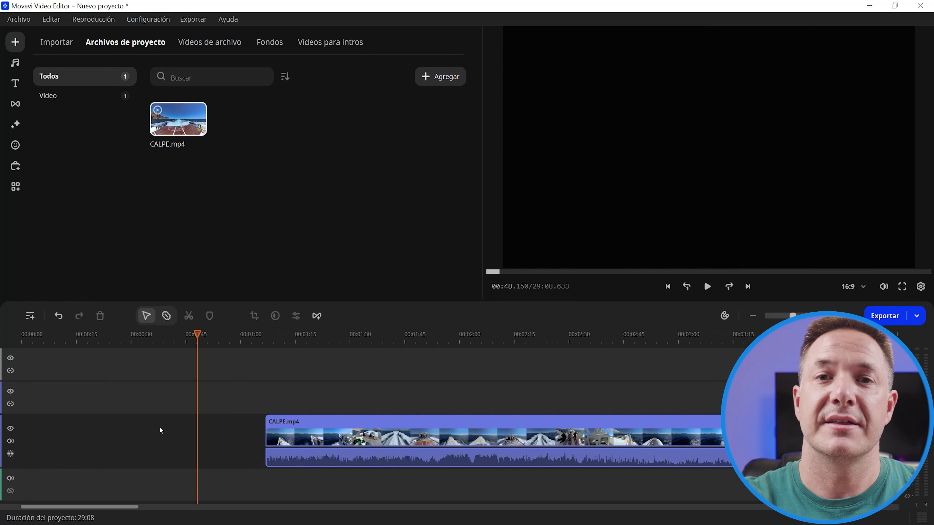
left_click(161, 430)
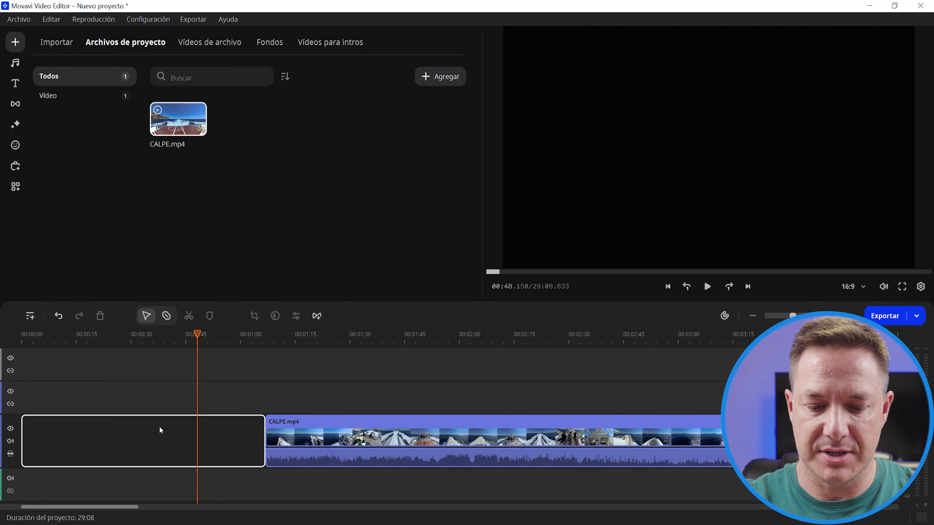
key("Delete")
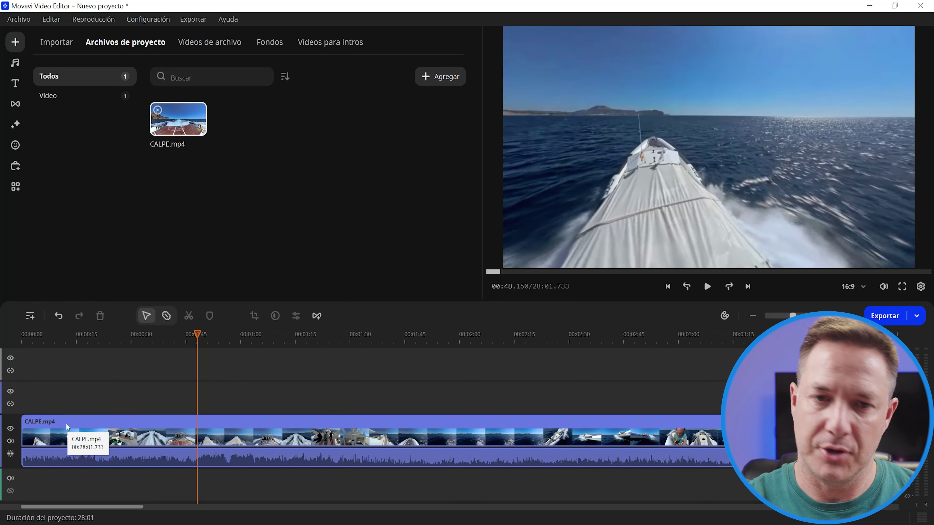
key("ctrl+z")
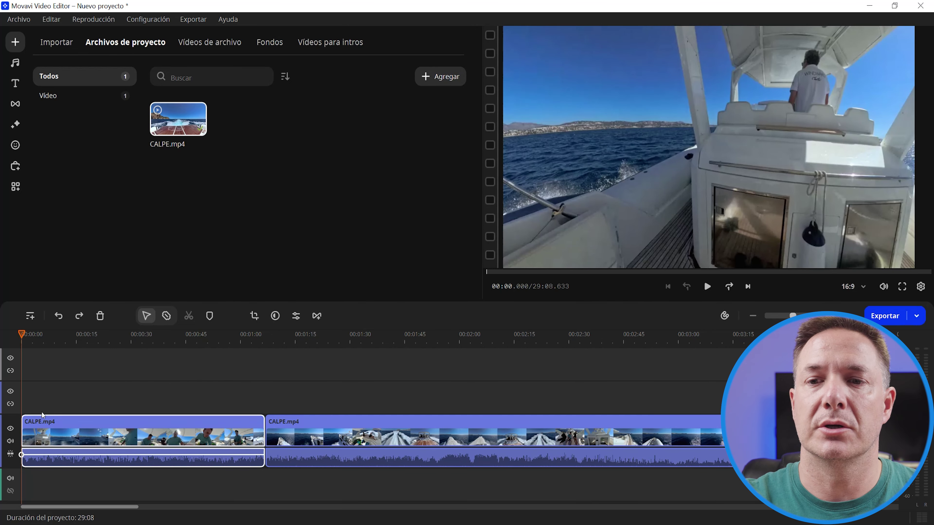
- Ripple-delete the opening segment before the cut and briefly play the new beginning of the video
right_click(128, 427)
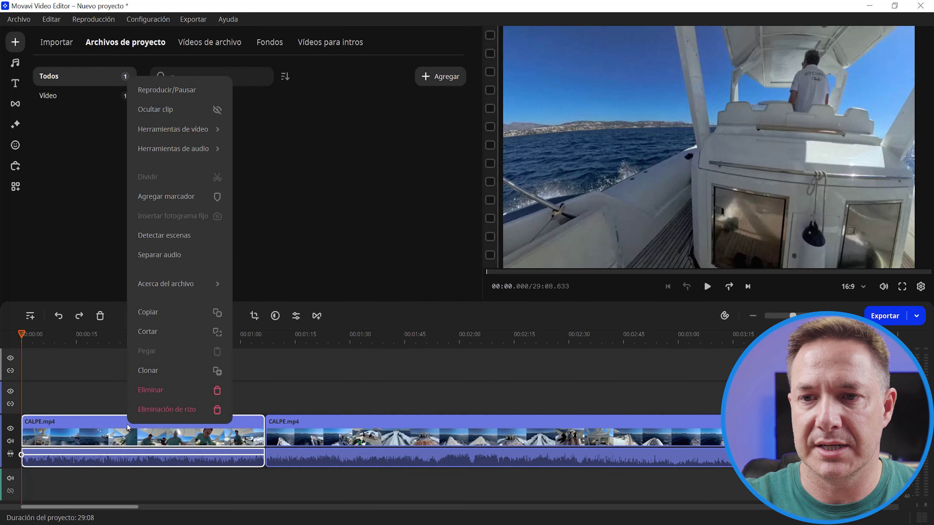
left_click(162, 412)
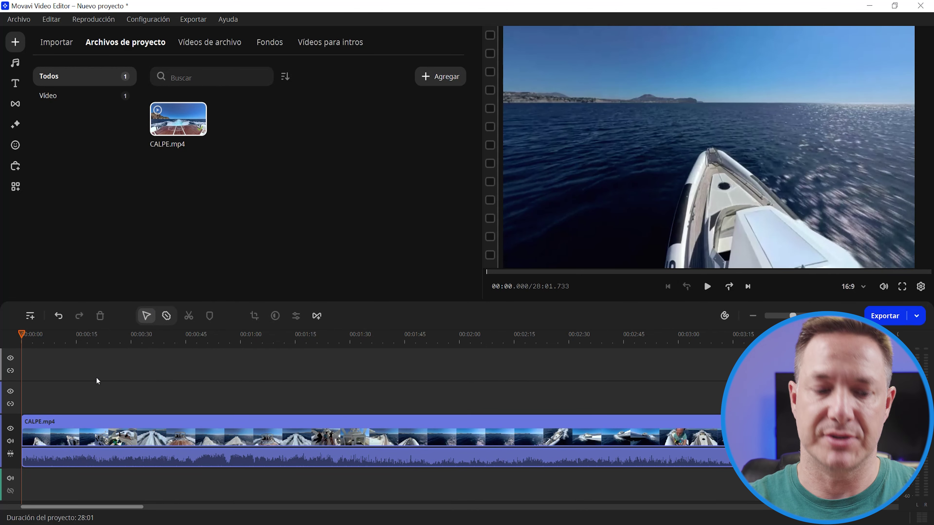
key("space")
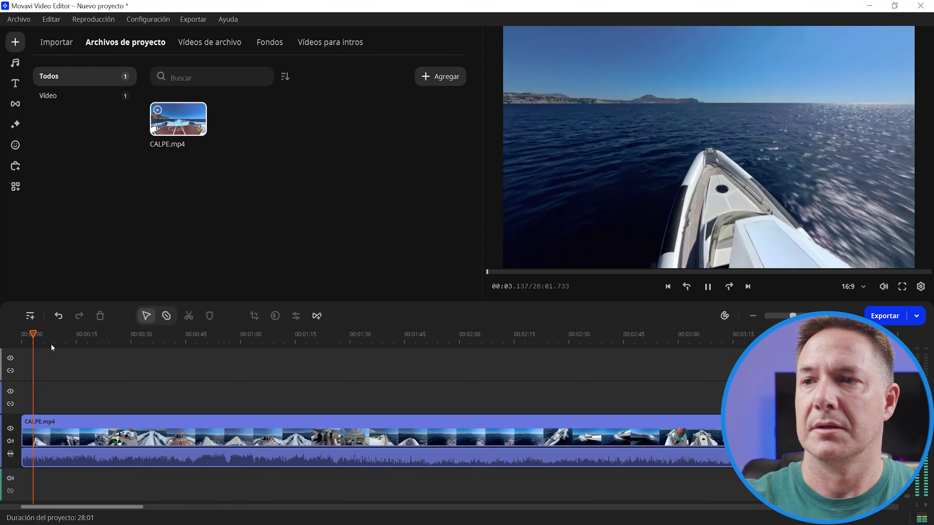
key("space")
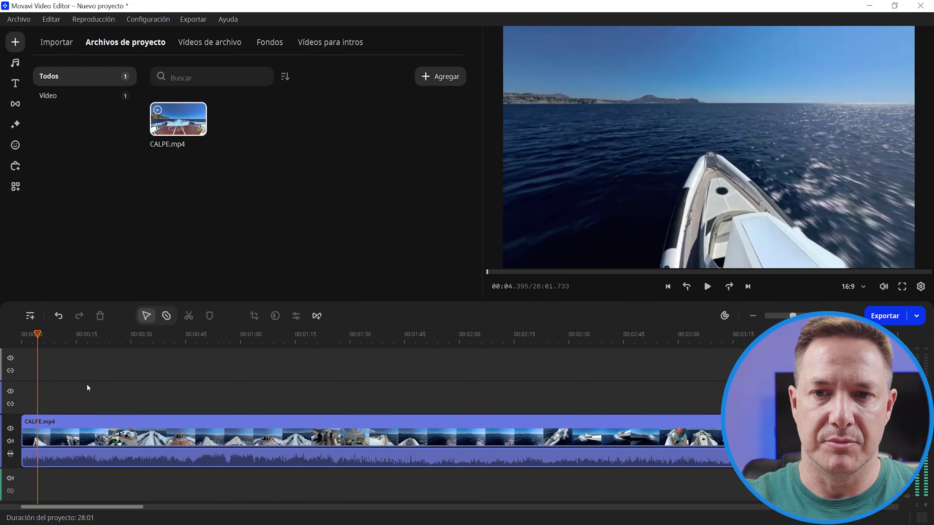
- Split the CALPE.mp4 clip at 00:05.100 and again at 00:13.350 to isolate a short segment
left_click(60, 426)
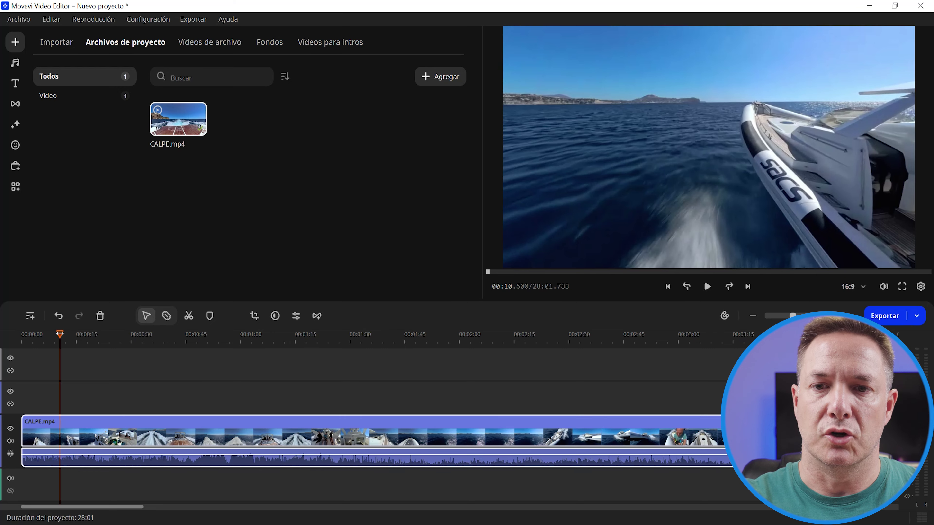
left_click(41, 334)
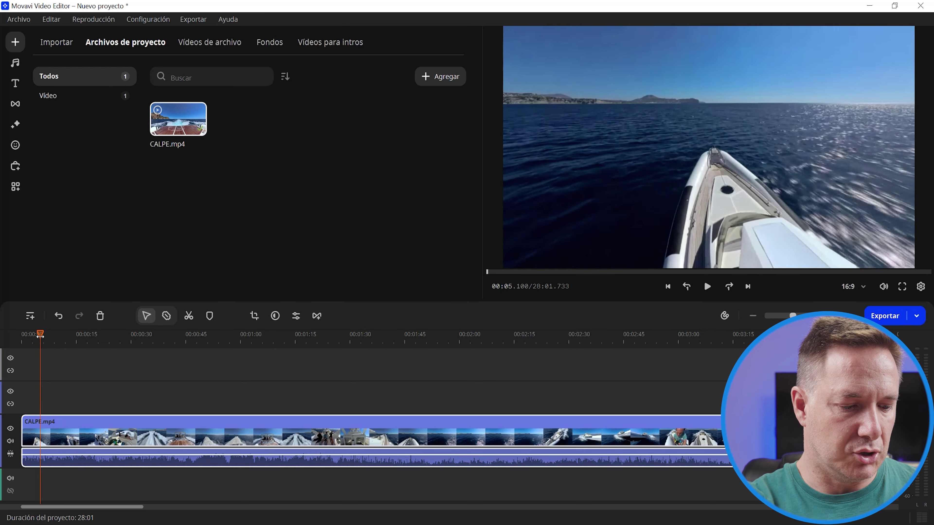
key("ctrl+b")
key("space")
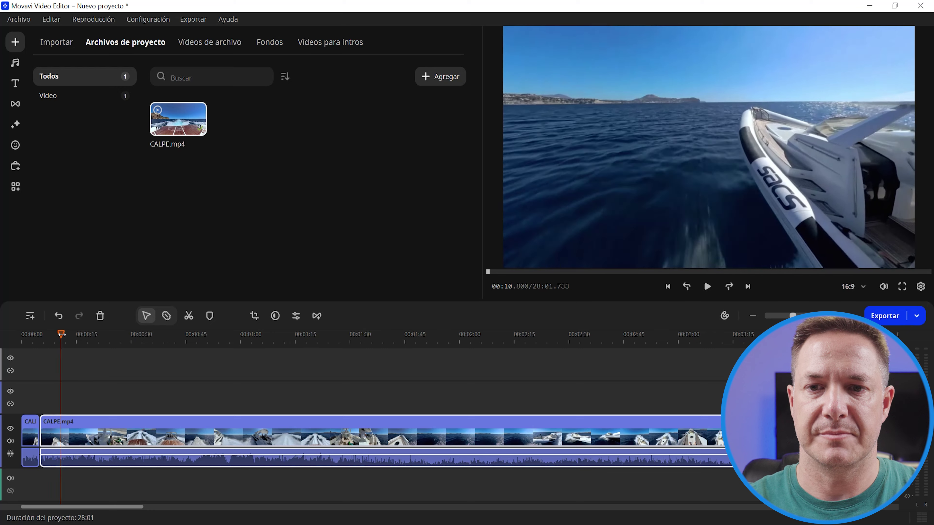
left_click_drag(71, 334, 70, 335)
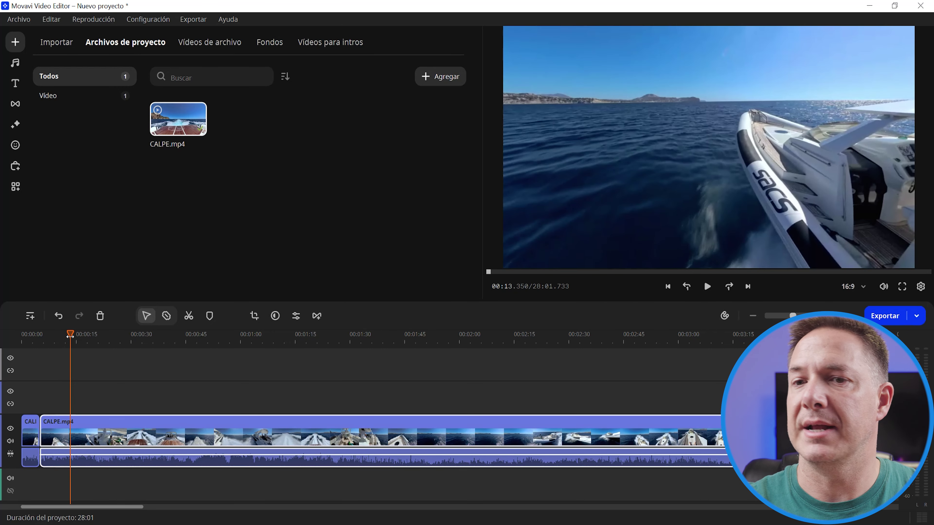
key("ctrl+b")
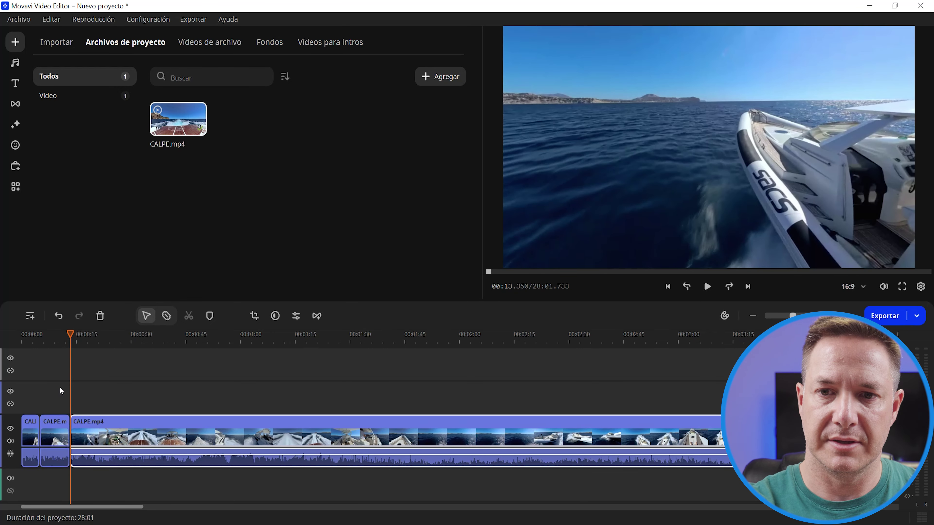
- Ripple-delete the short segment between the two cuts so the rest of the clip closes up
left_click(53, 439)
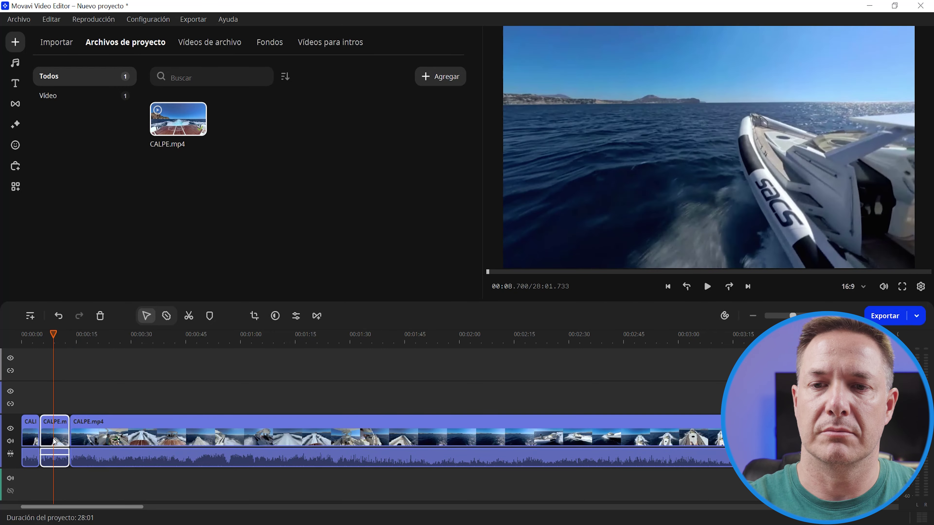
right_click(53, 439)
left_click(84, 424)
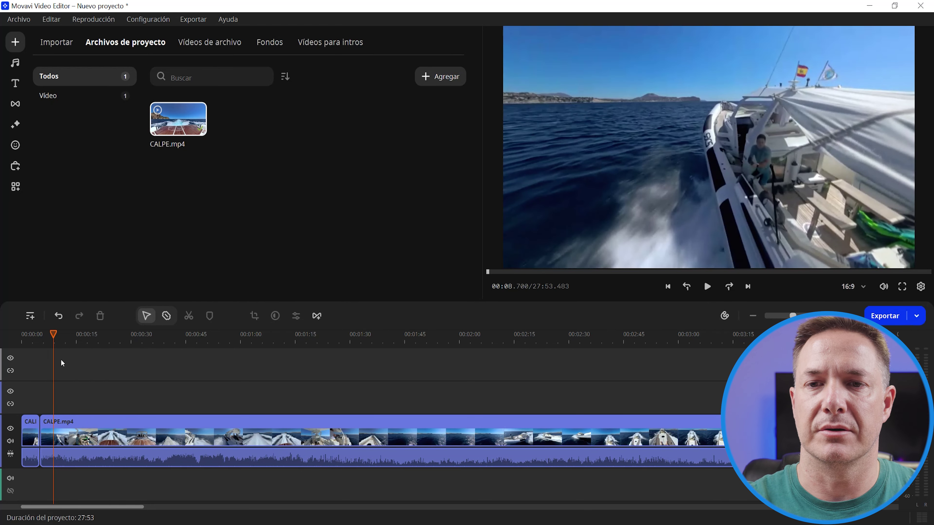
- Split the remaining long clip at 00:08.400 and again at 00:22.800
mouse_move(53, 334)
left_mouse_down()
mouse_move(61, 334)
mouse_move(52, 336)
left_mouse_up()
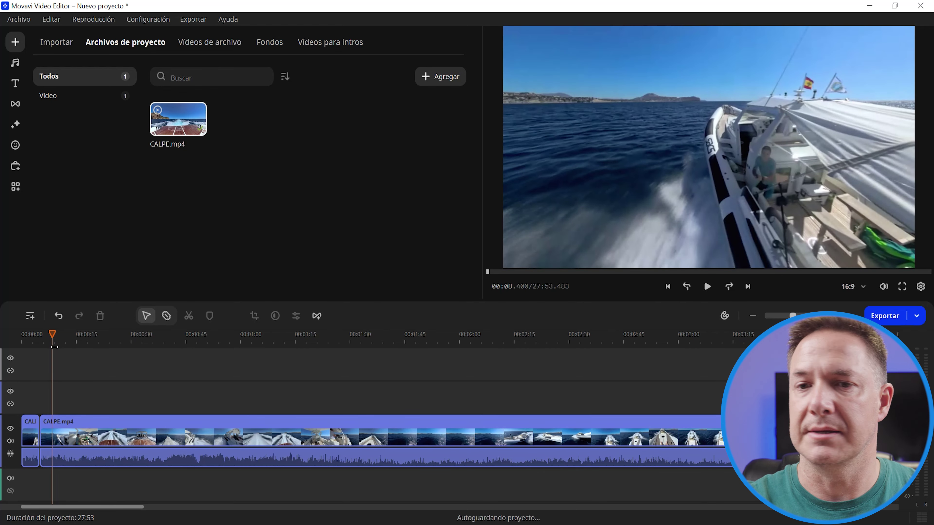
left_click(52, 422)
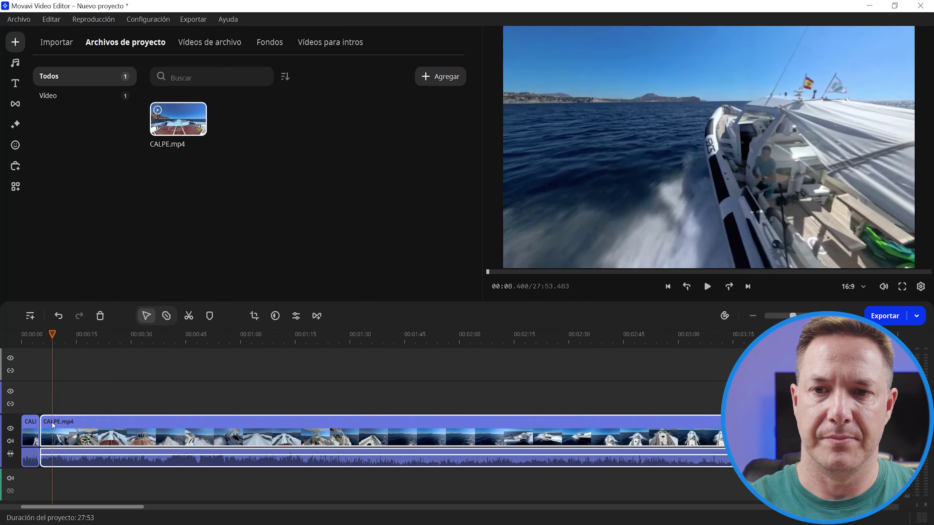
key("ctrl+b")
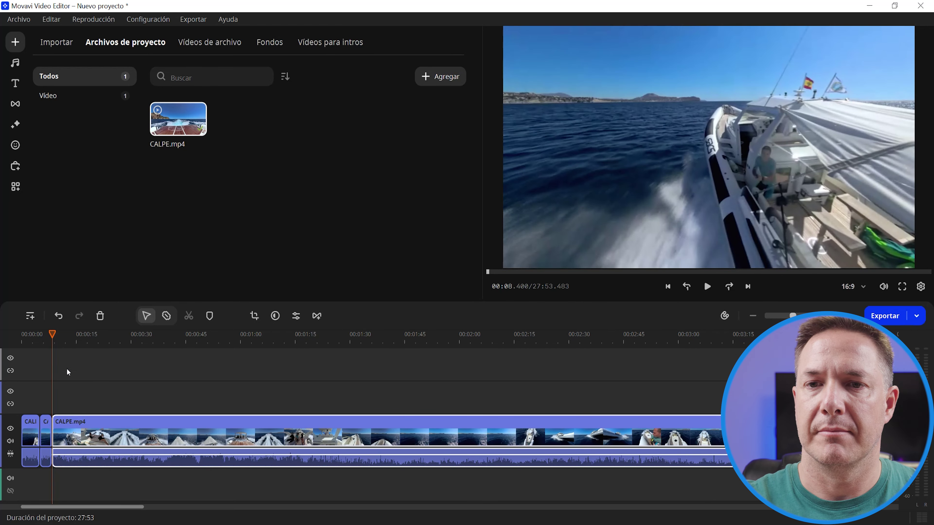
left_click_drag(52, 335, 105, 351)
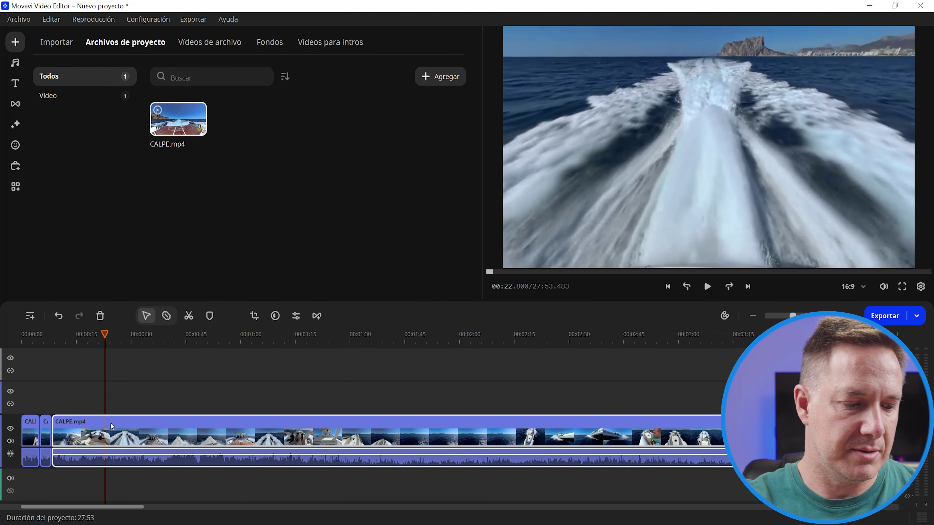
key("ctrl+b")
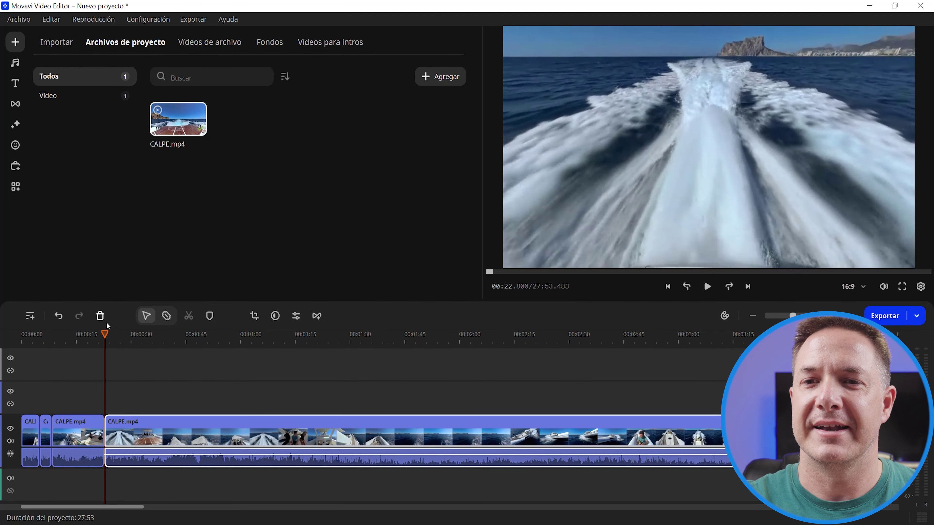
- Play the beginning of the edit and ripple-delete the third segment, between the cuts at 00:08.400 and 00:22.800
left_click(34, 339)
key("space")
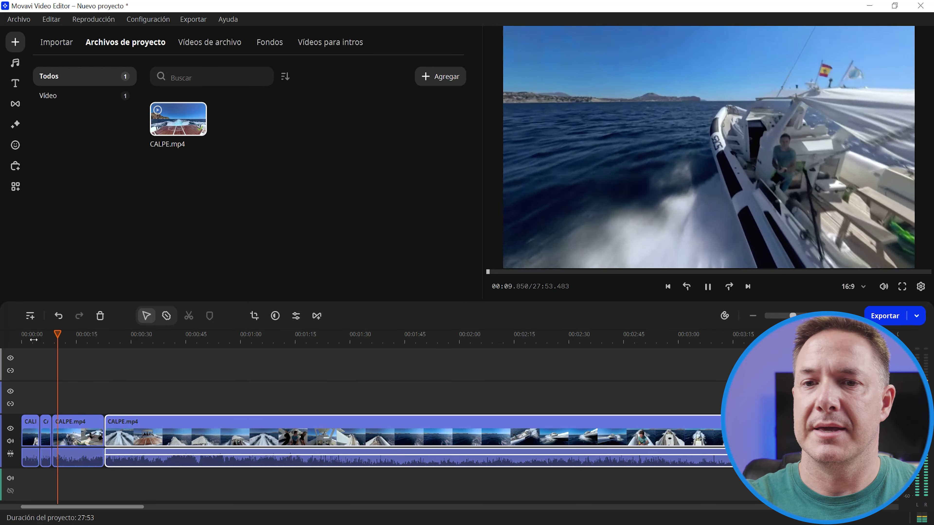
key("space")
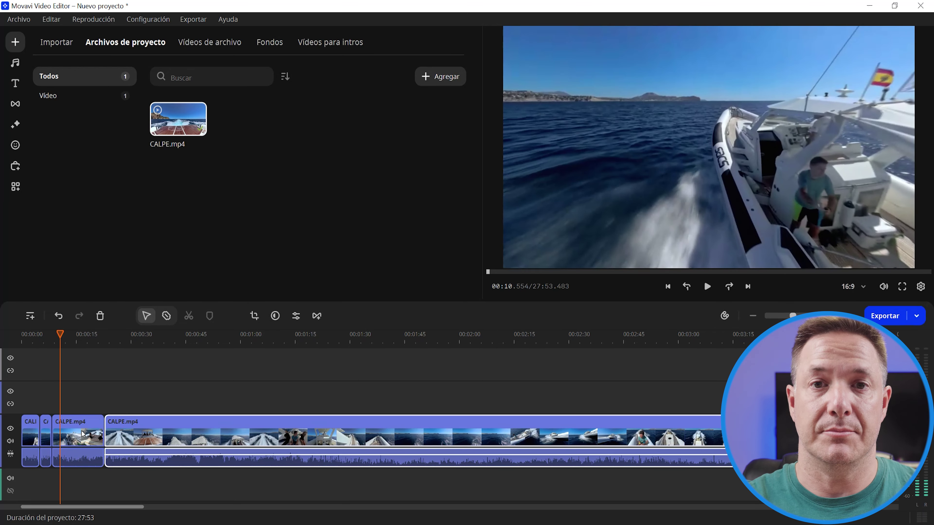
left_click(82, 434)
right_click(82, 435)
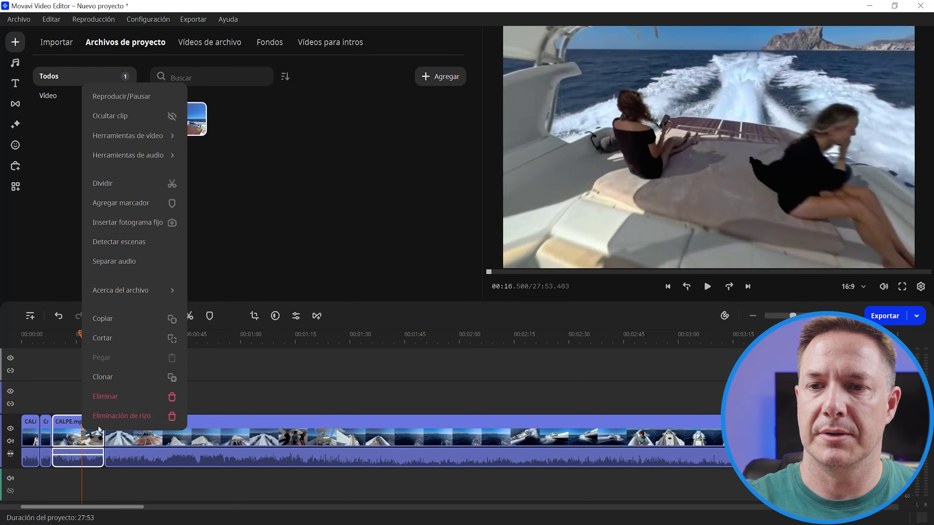
left_click(110, 414)
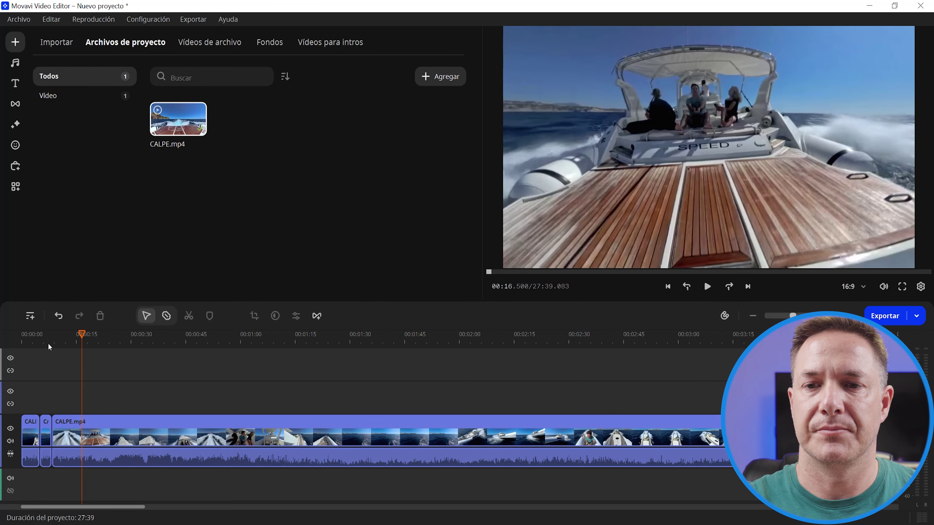
- Play the edit from the start and delete the long leftover CALPE.mp4 clip after the fourth segment
left_click_drag(79, 340, 78, 340)
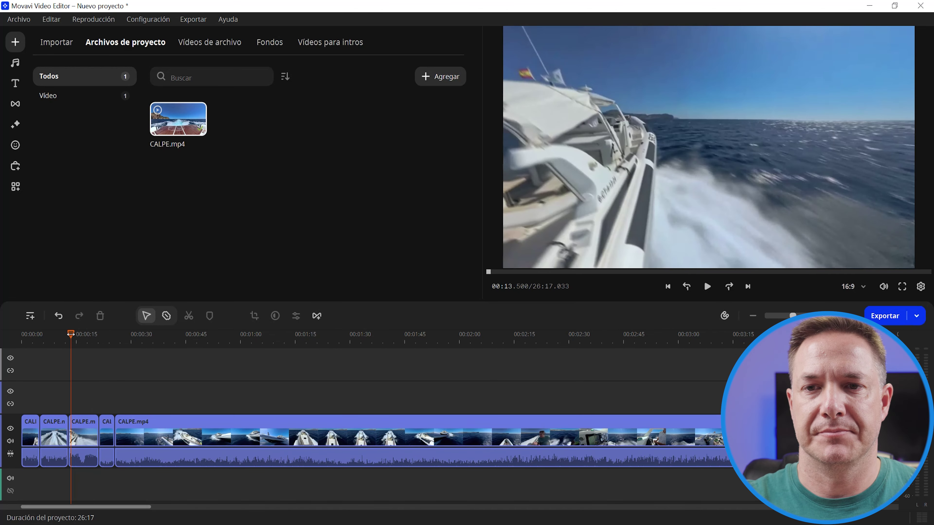
left_click_drag(71, 334, 21, 337)
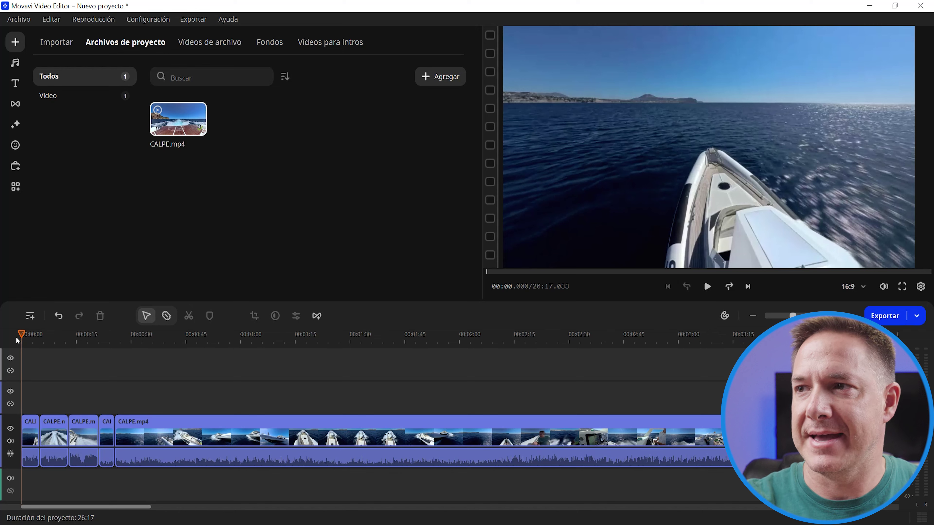
key("space")
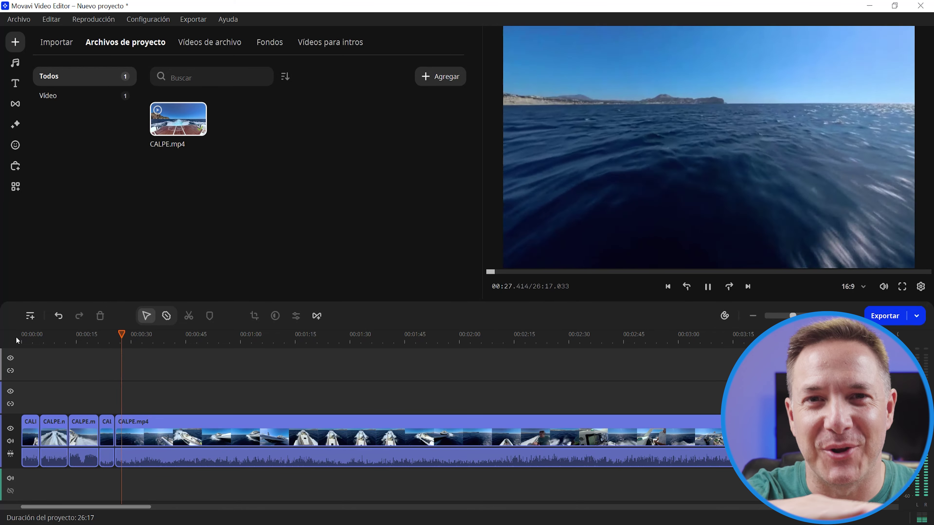
key("space")
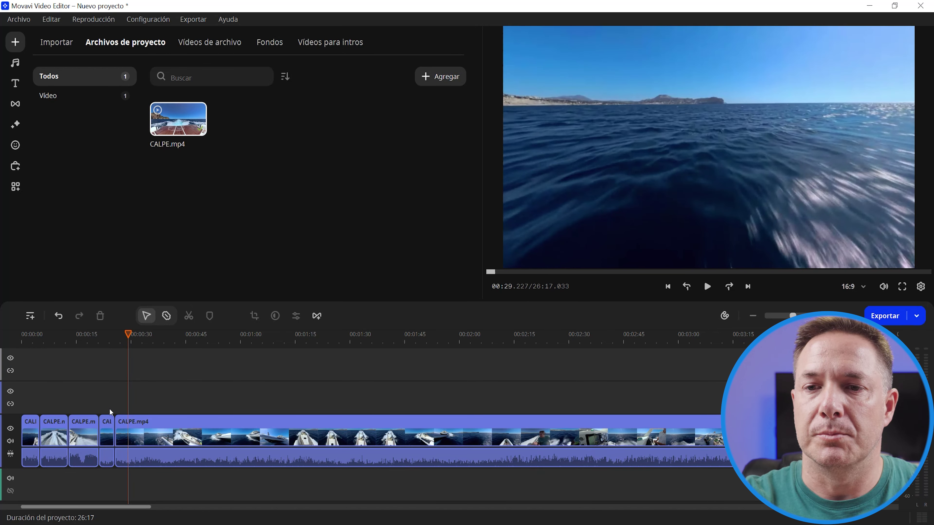
left_click(144, 420)
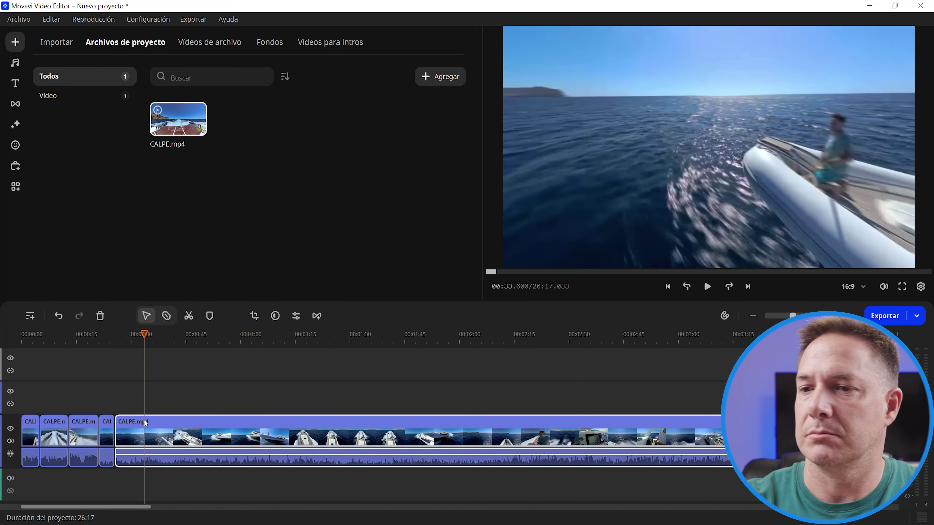
key("Delete")
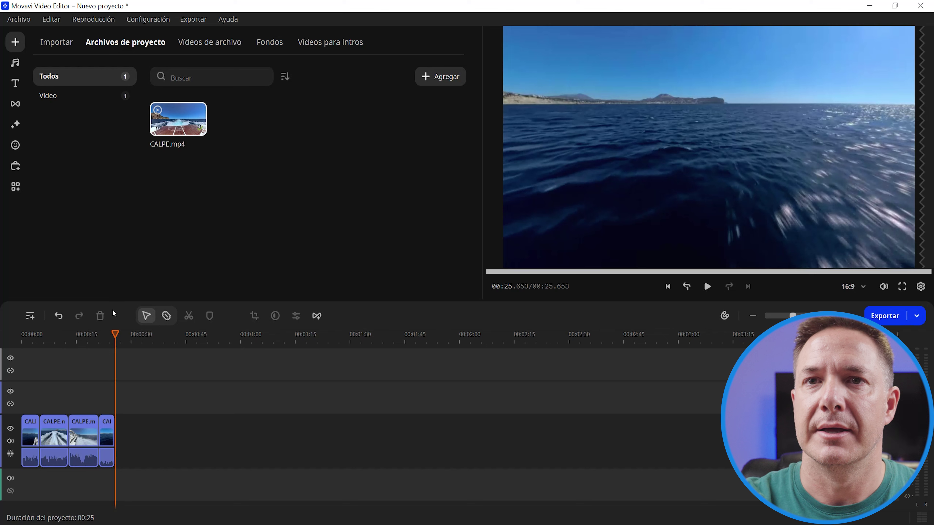
- Add the free music track Bailando feliz at the start of the audio track and play it around the first cut
left_click(15, 63)
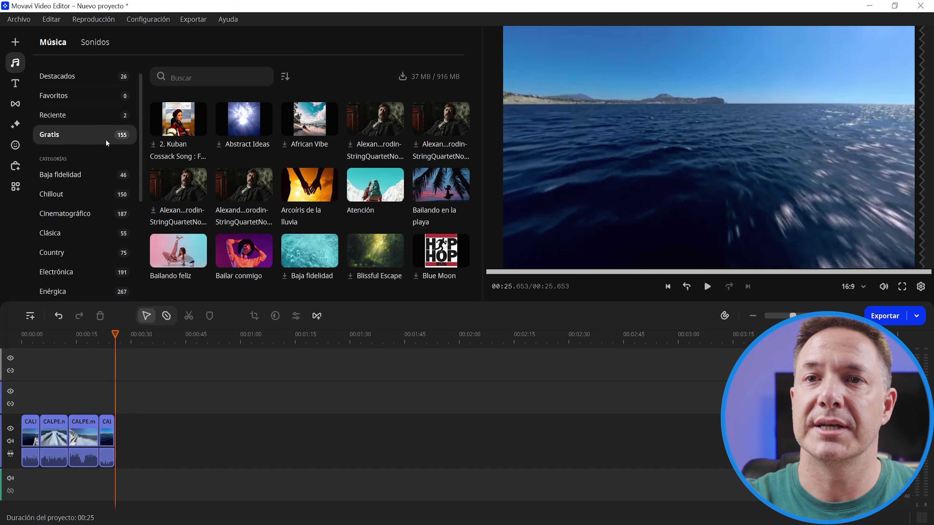
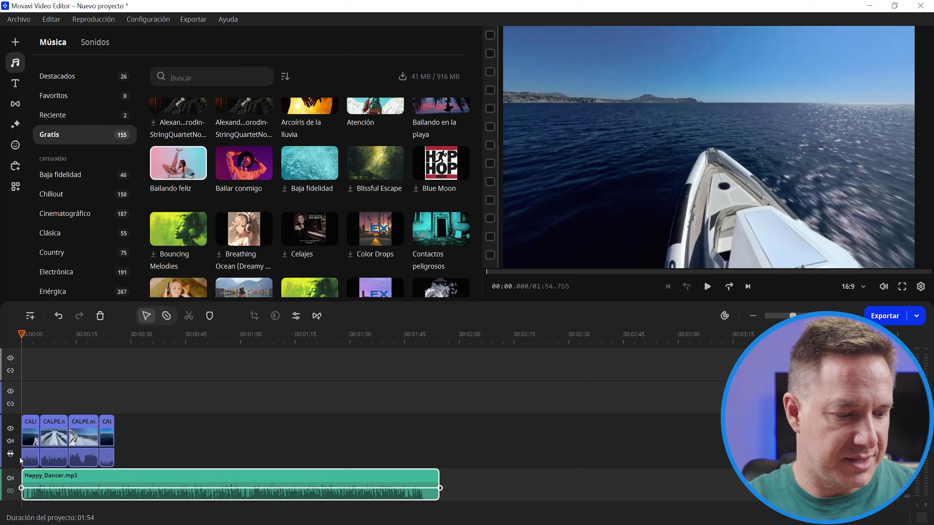
scroll(31, 456, "up", 6)
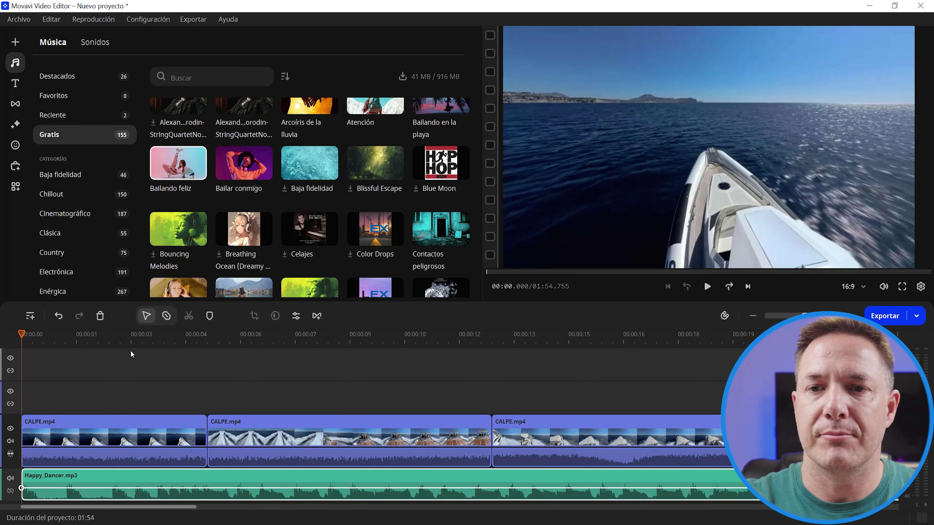
left_click(82, 341)
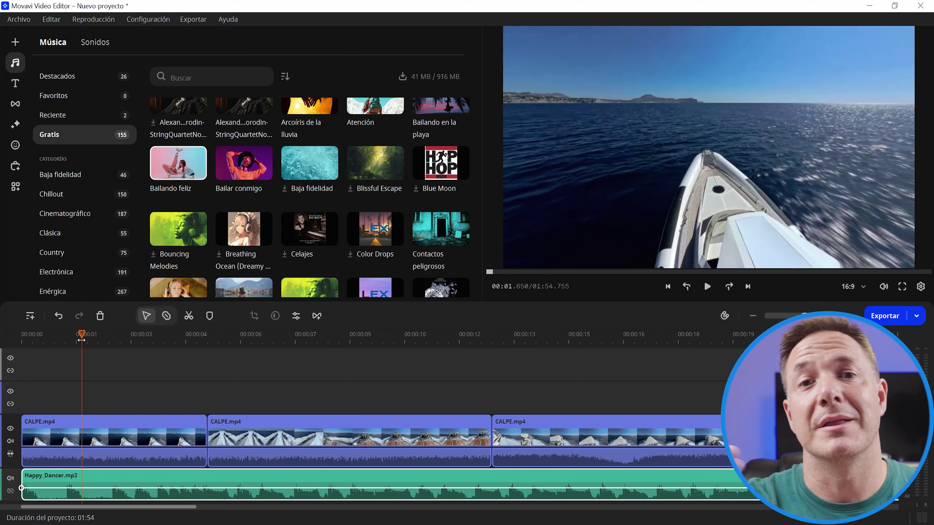
key("space")
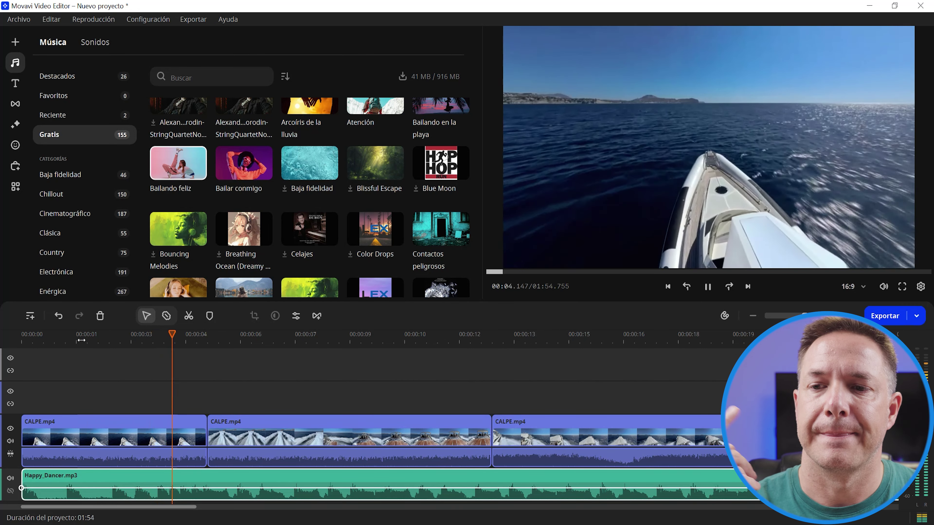
key("space")
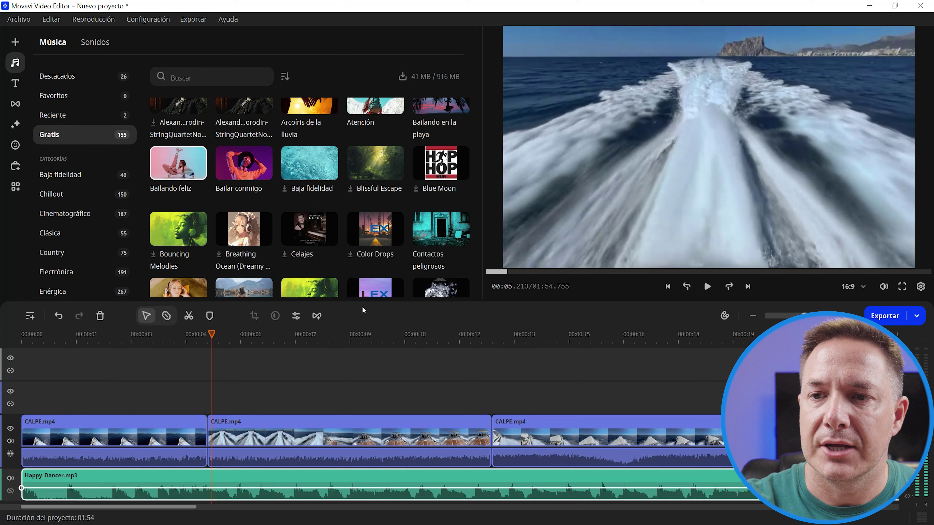
- Enlarge the timeline area, play the music around the first video cut and split Happy_Dancer.mp3 at 00:04.900
left_click_drag(239, 301, 239, 226)
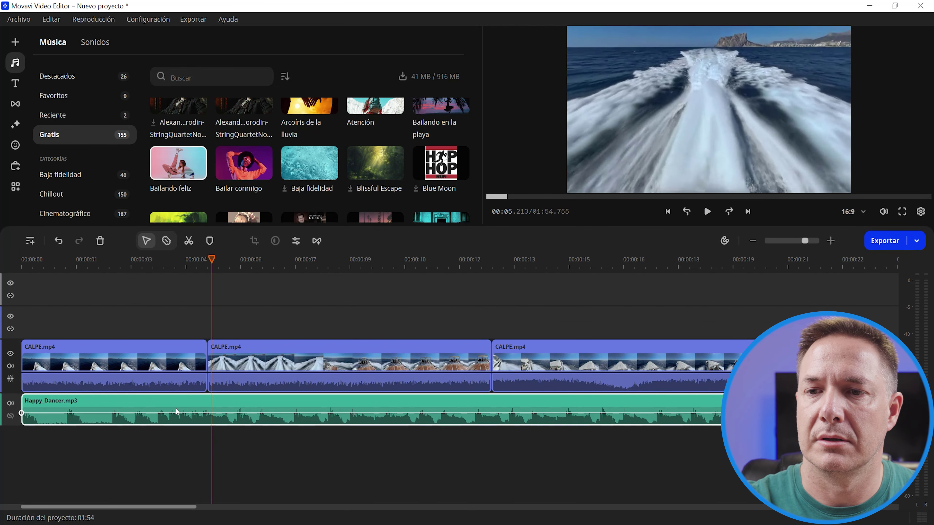
scroll(250, 421, "up", 2)
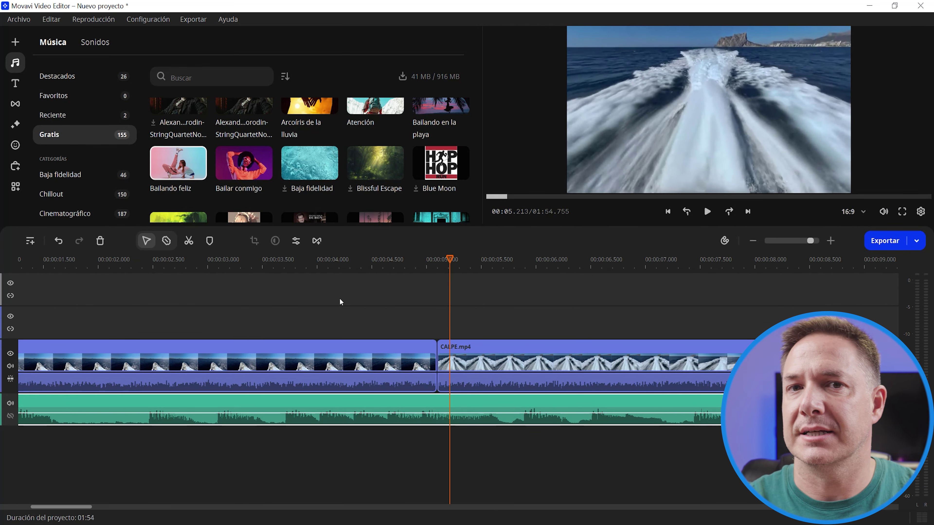
left_click(257, 266)
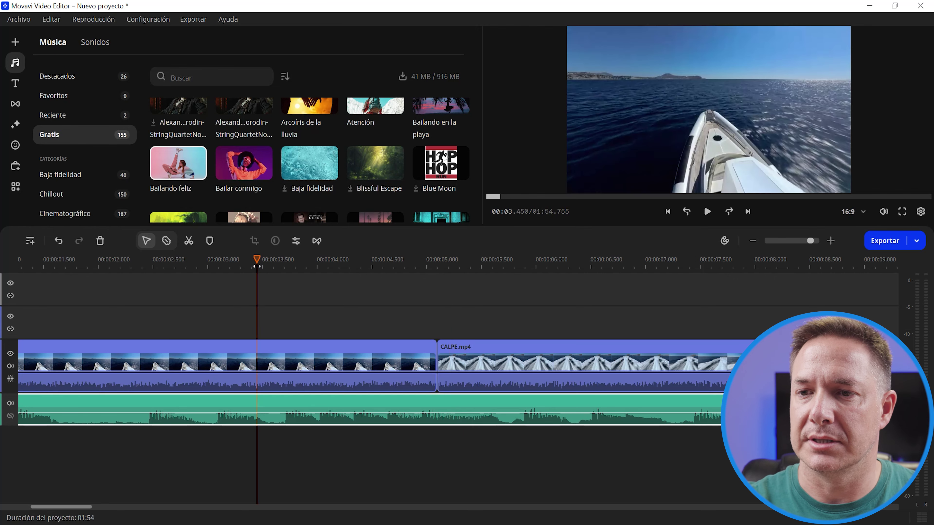
key("space")
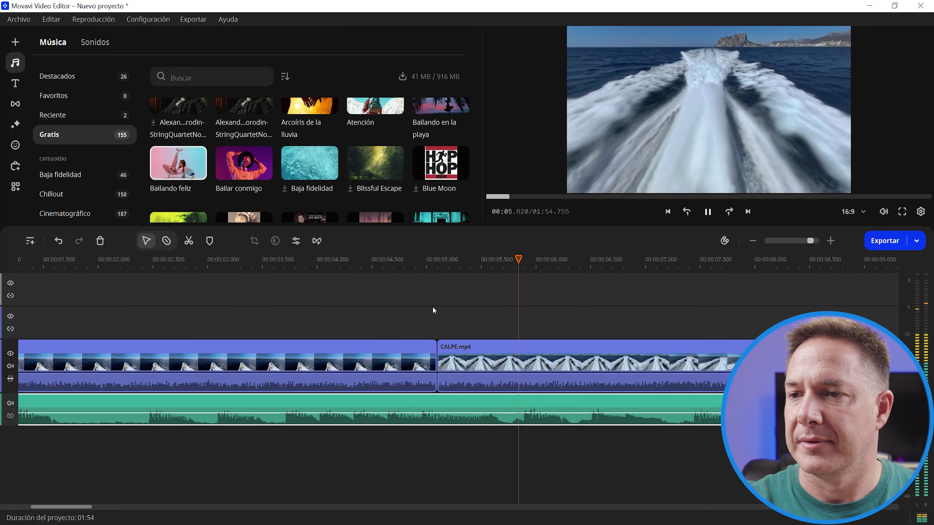
left_click(423, 272)
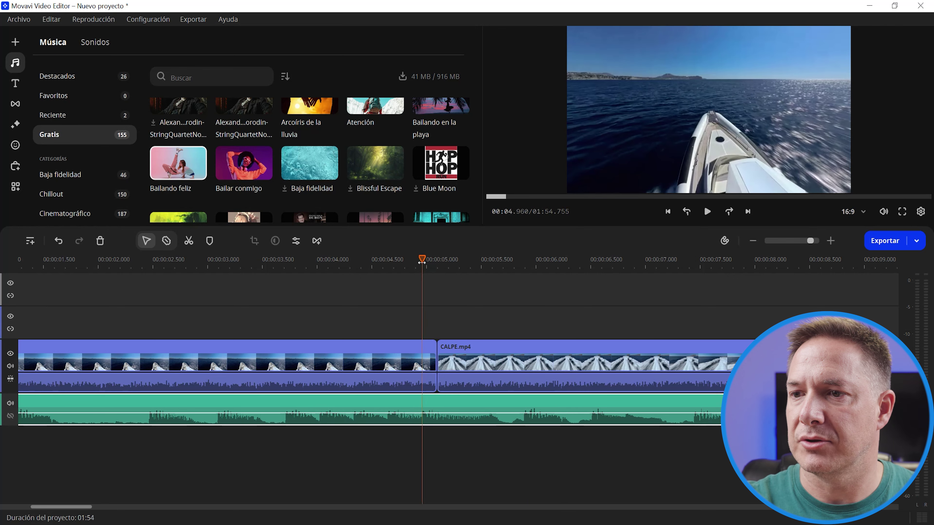
left_click_drag(423, 261, 415, 260)
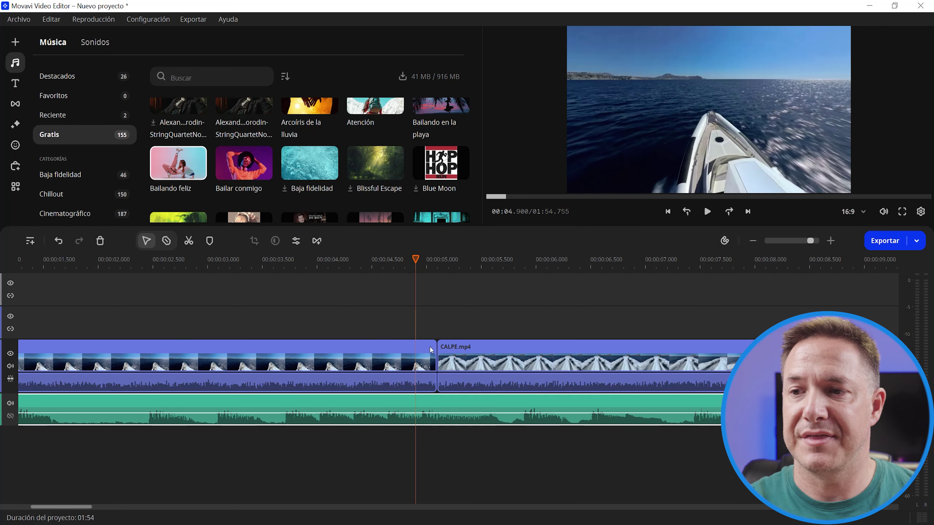
key("ctrl+b")
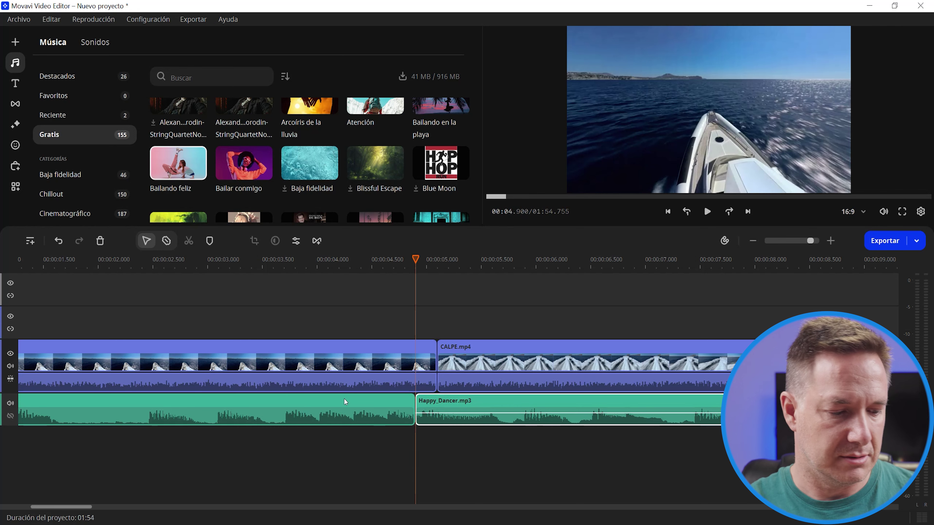
- Delete the music piece before the split, move the remaining Happy_Dancer.mp3 to the timeline start and play its opening
scroll(345, 399, "down", 1)
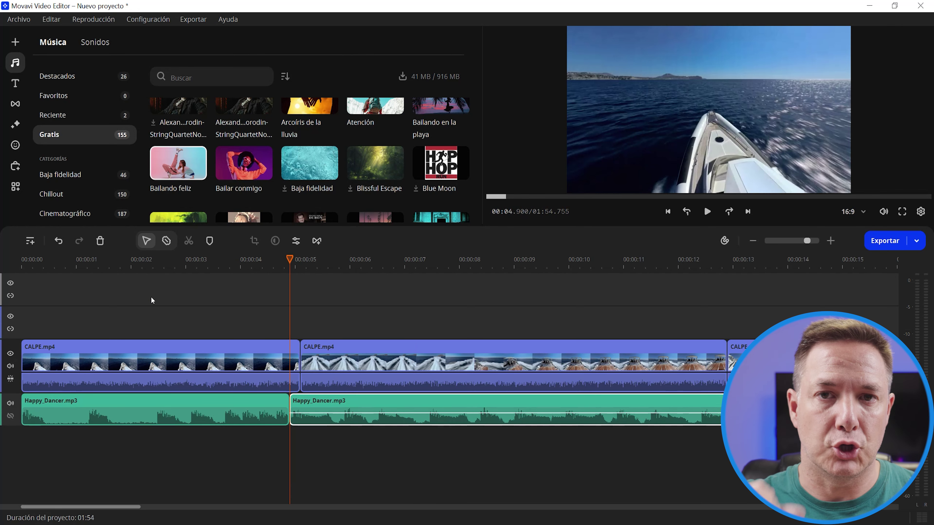
scroll(151, 296, "down", 2)
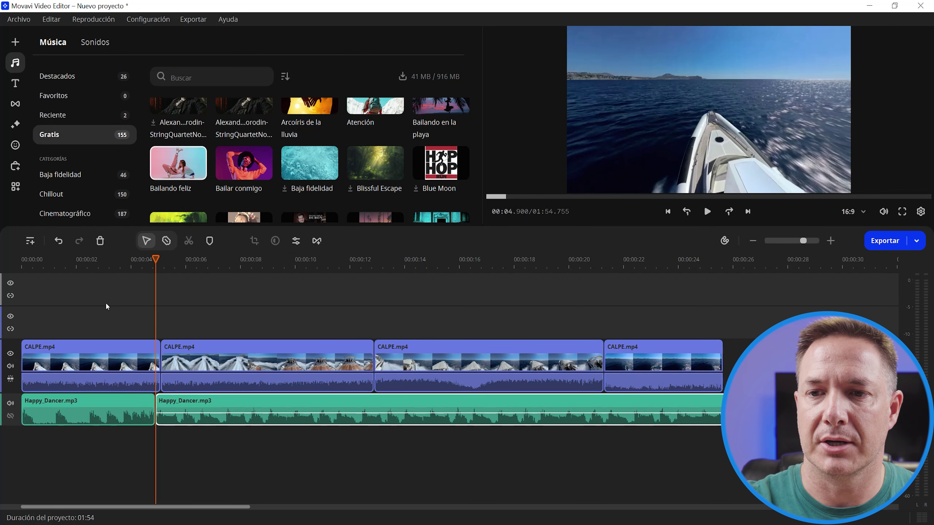
left_click(108, 408)
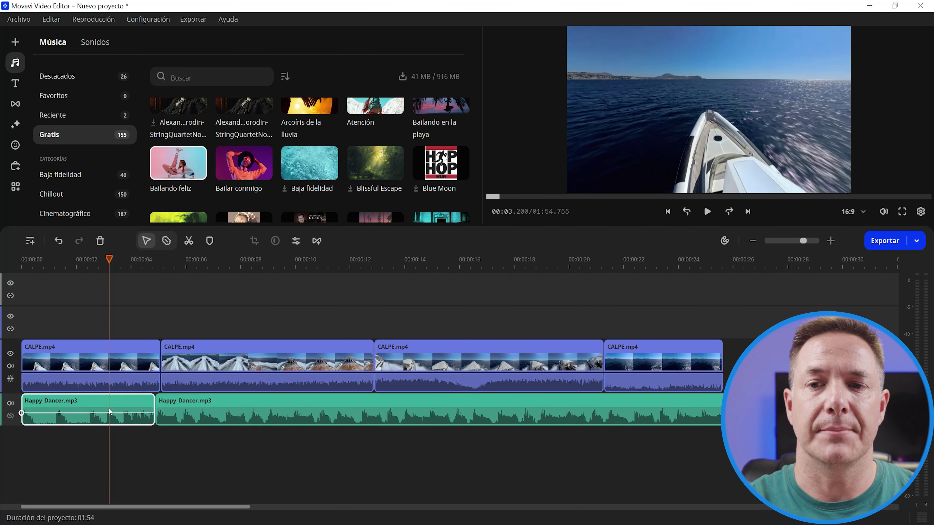
key("Delete")
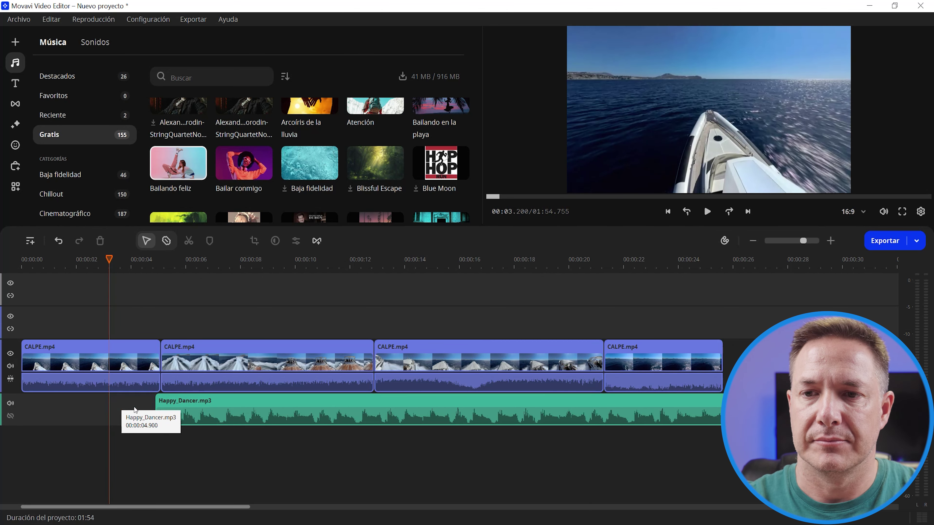
left_click_drag(184, 404, 47, 397)
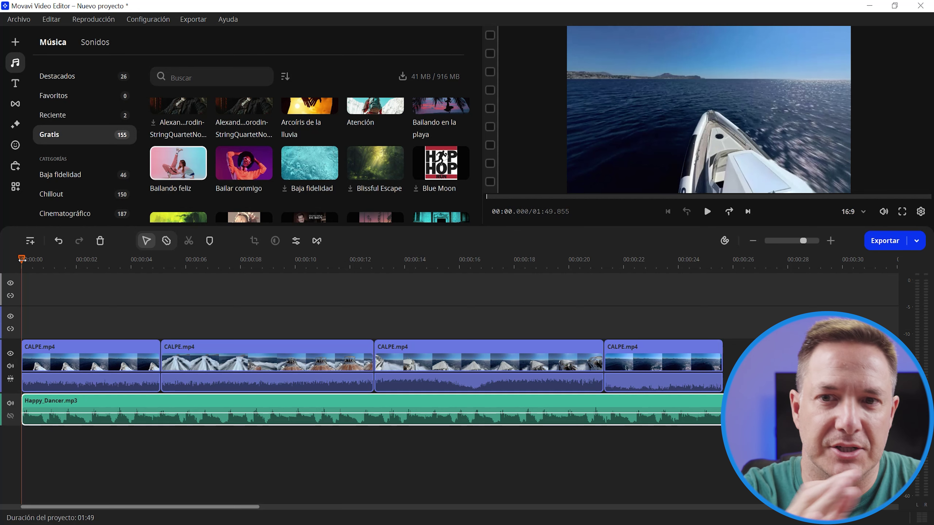
key("space")
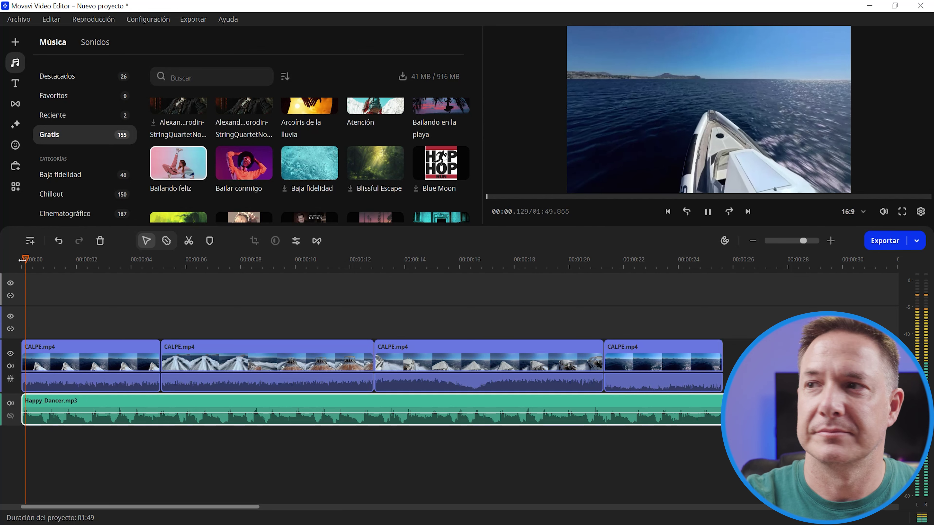
key("space")
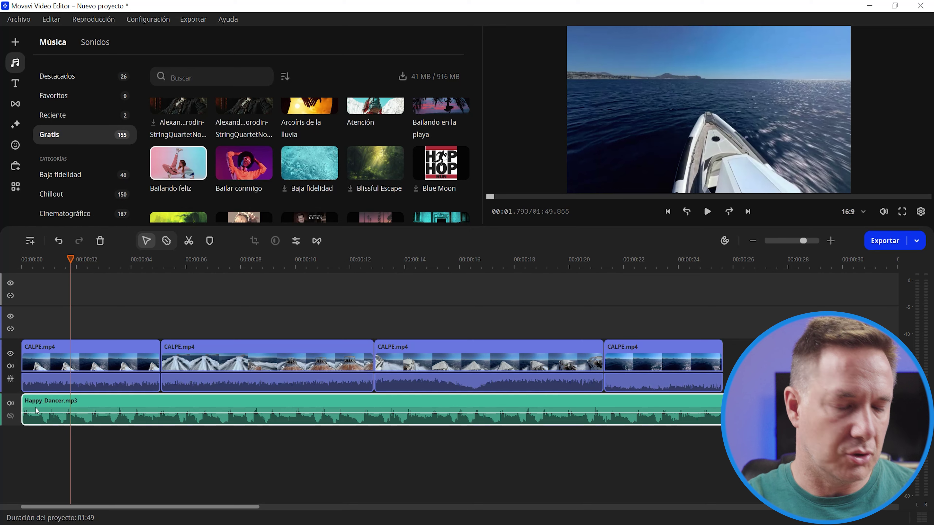
- Add a volume point on Happy_Dancer.mp3 at about 00:00.017, close to the start of the track
scroll(37, 411, "up", 10)
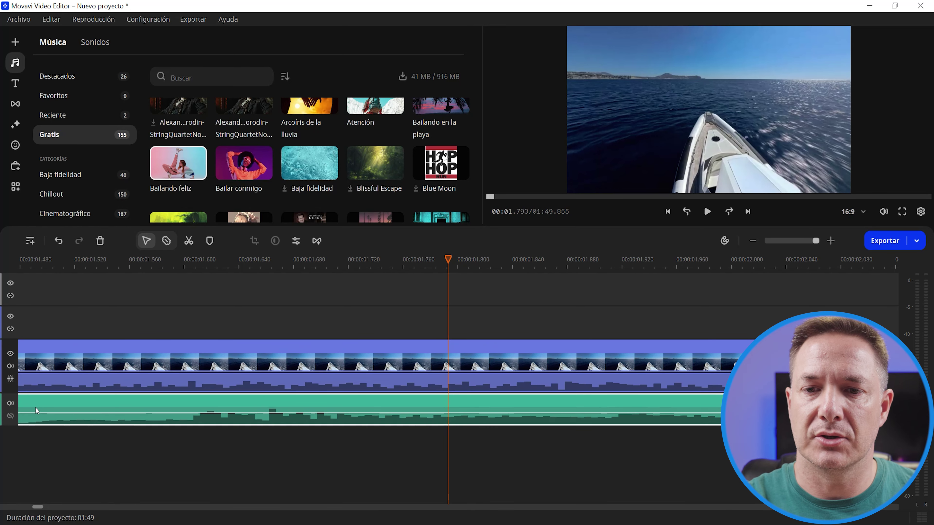
left_click_drag(35, 508, 8, 507)
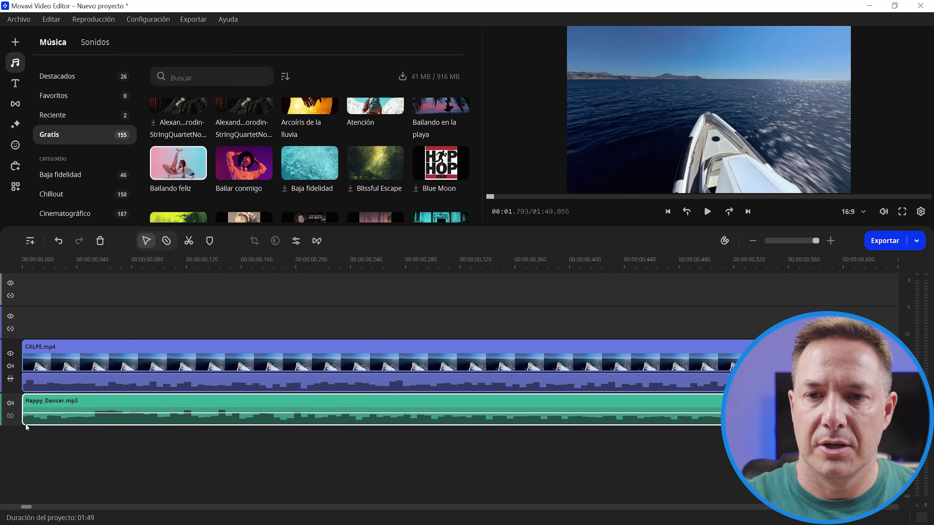
left_click(45, 413)
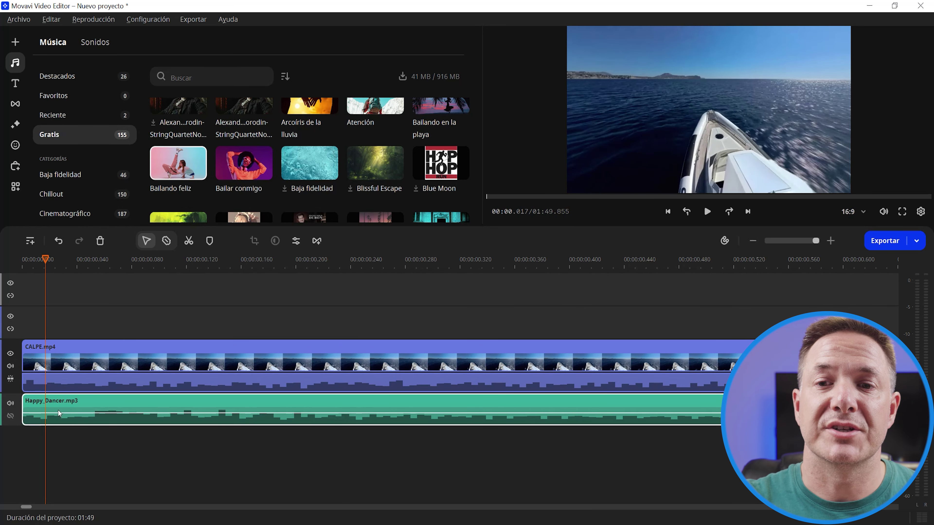
right_click(45, 415)
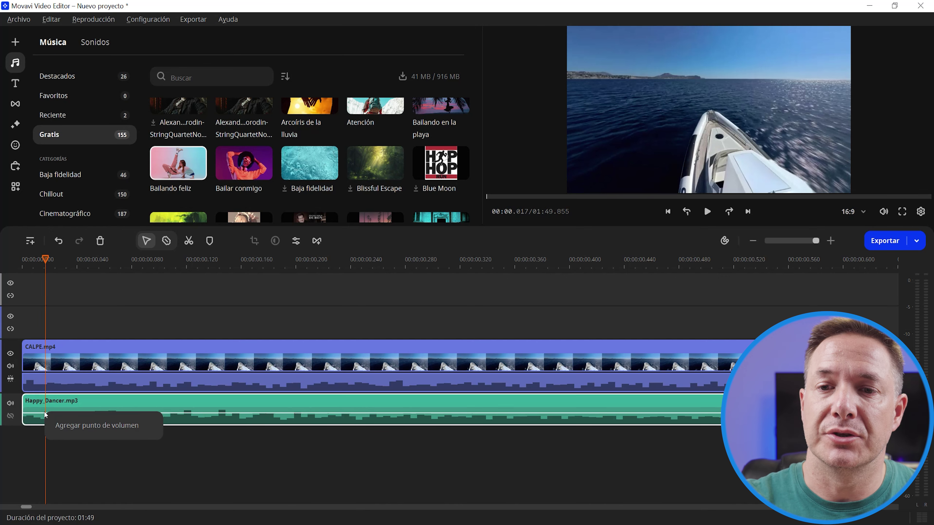
left_click(80, 433)
left_click(26, 415)
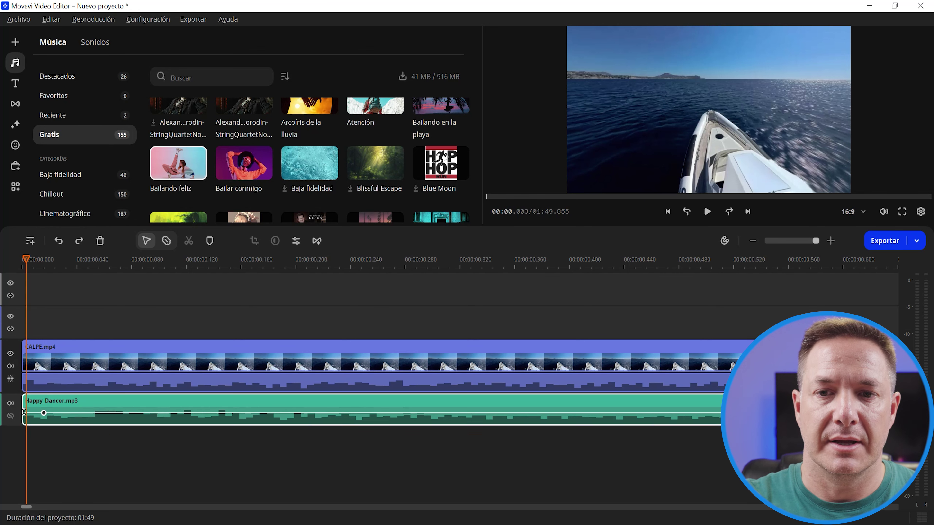
- Add a volume point at the very start of Happy_Dancer.mp3, lower it to begin a fade-in, and play the opening
right_click(26, 414)
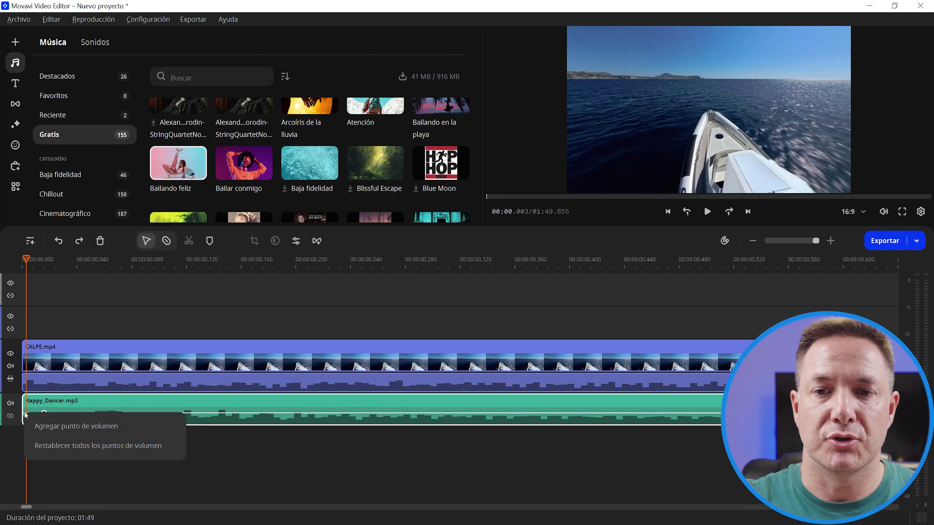
left_click(43, 428)
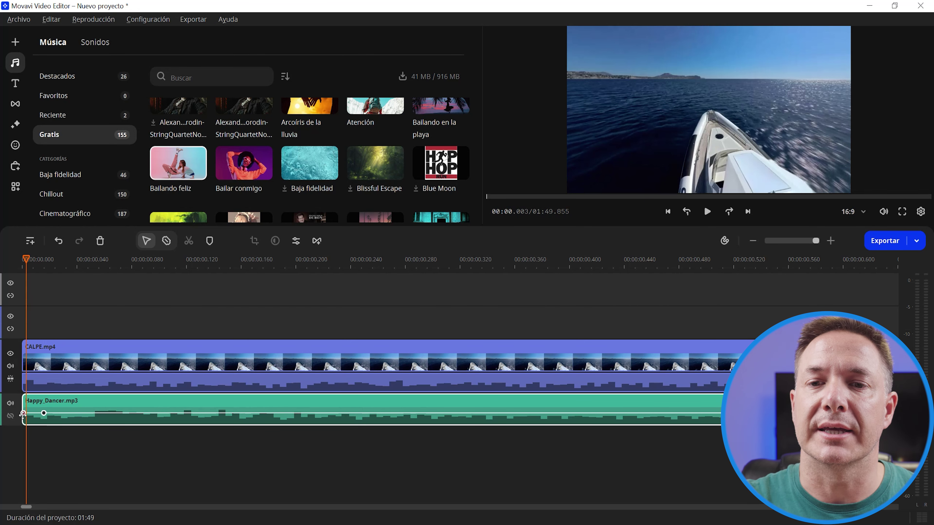
left_click_drag(25, 414, 25, 434)
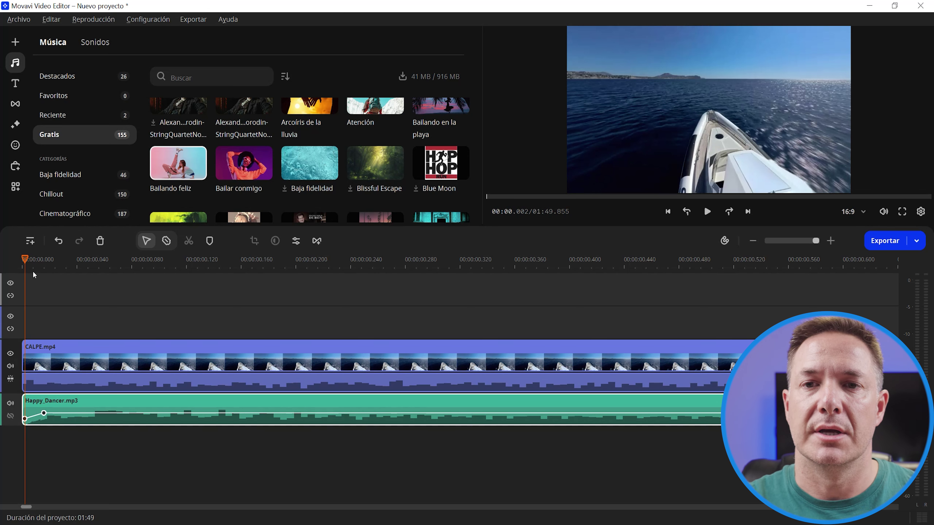
left_click_drag(26, 266, 13, 265)
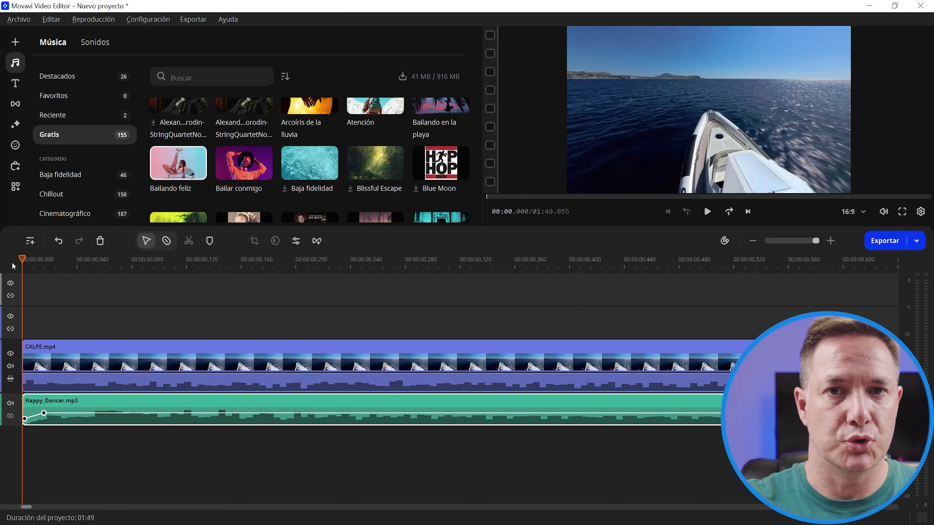
key("space")
key("space")
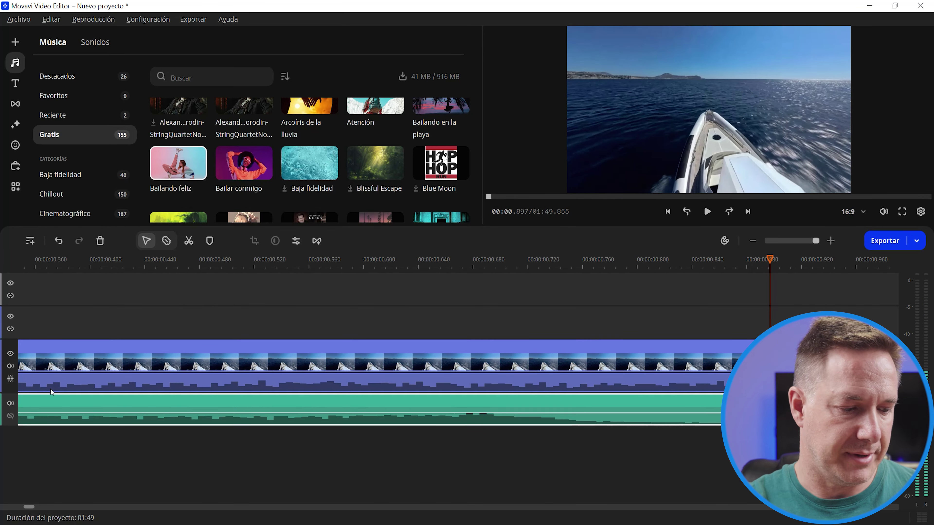
- Add a volume point on Happy_Dancer.mp3 at about 00:00.056 and remove the one at about 00:00.016 to lengthen the fade-in
scroll(55, 401, "down", 5)
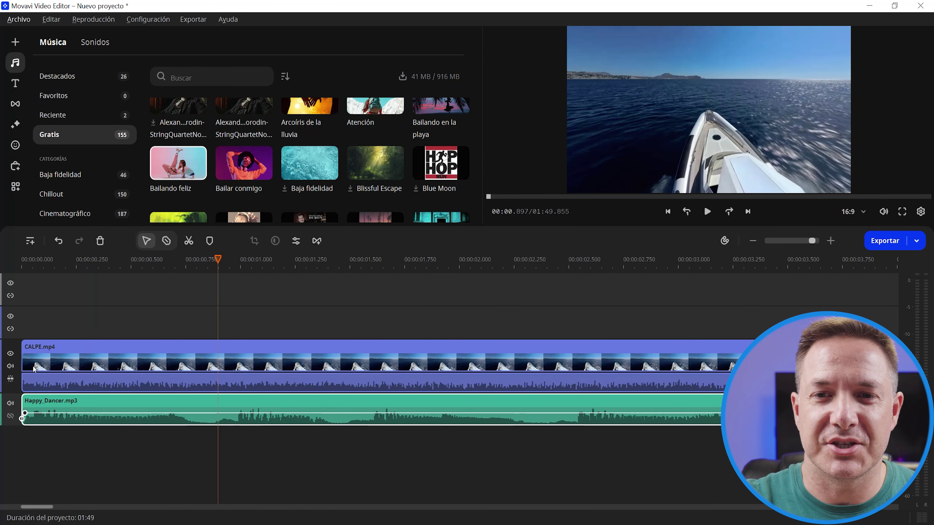
scroll(35, 369, "up", 5)
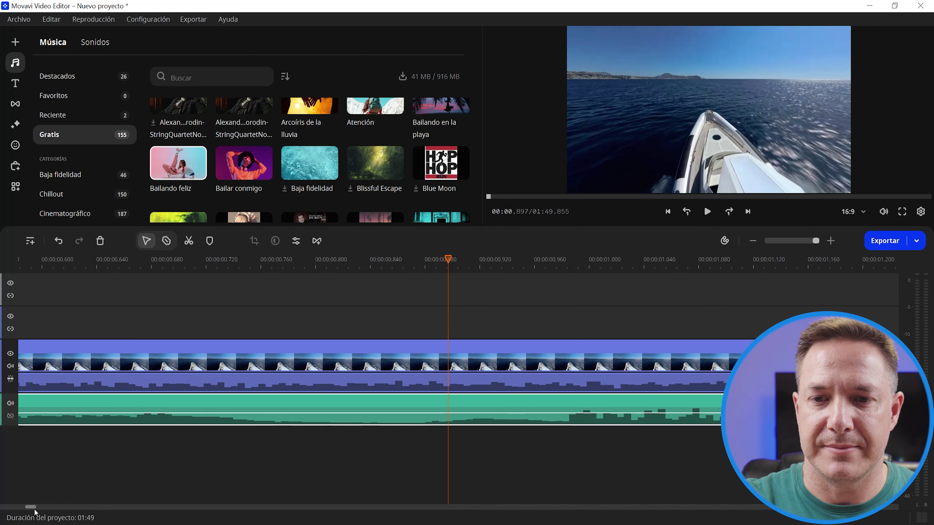
left_click_drag(29, 508, 21, 510)
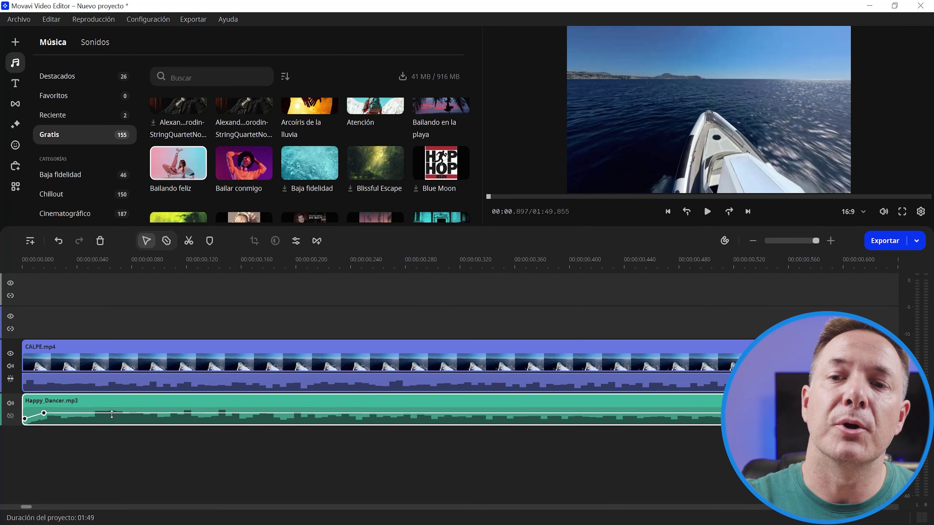
right_click(100, 412)
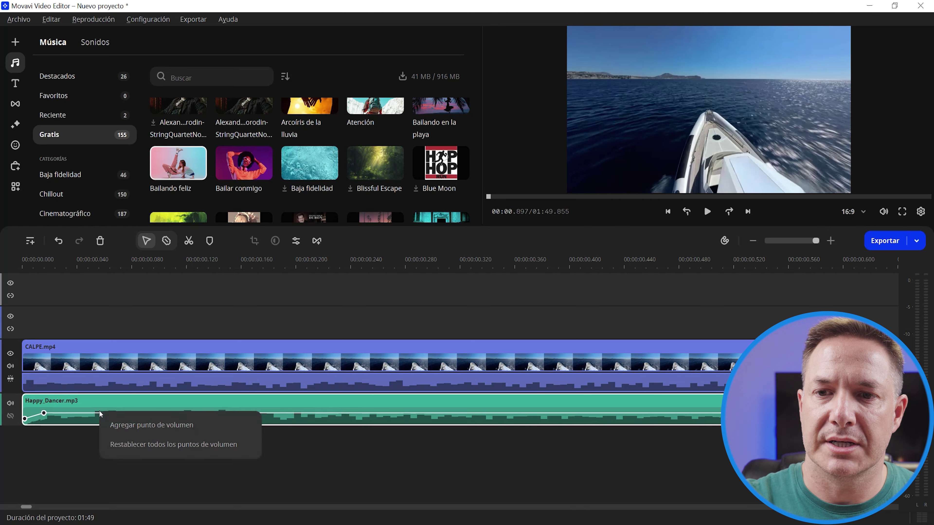
left_click(129, 425)
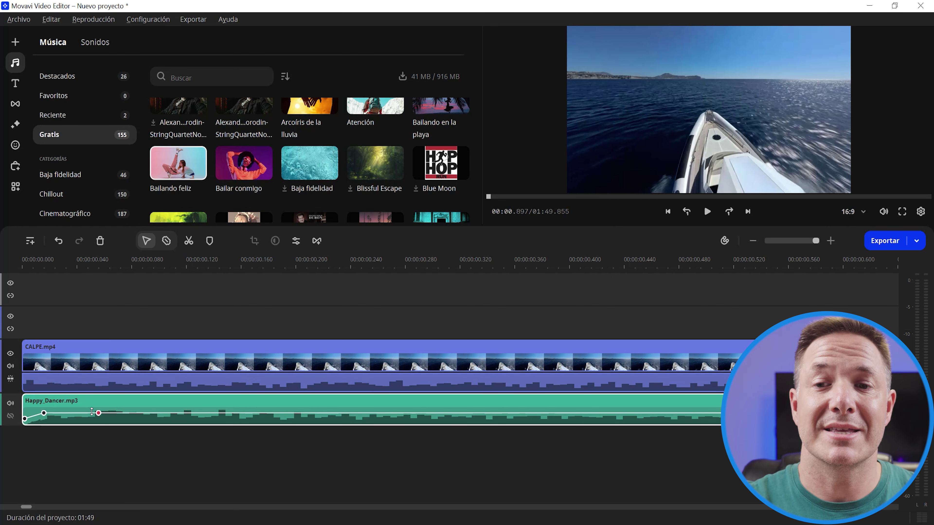
left_click(45, 413)
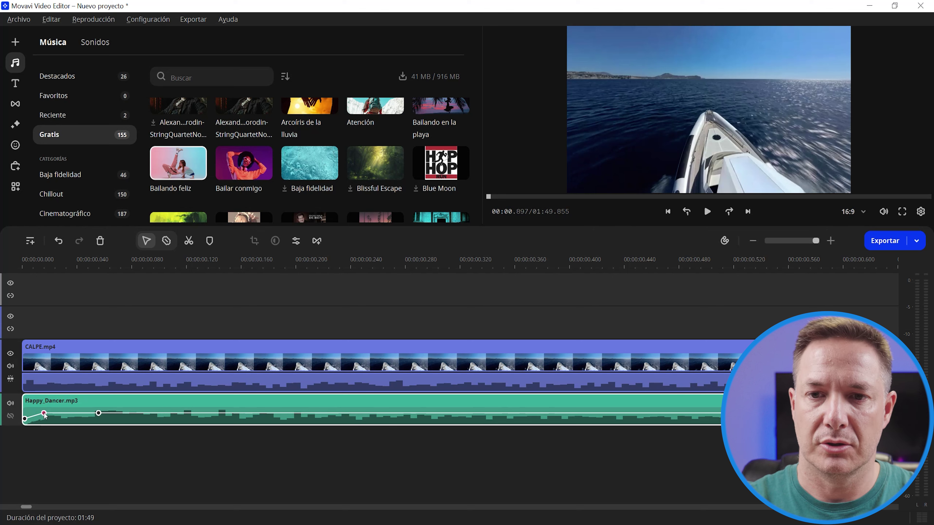
left_click_drag(44, 413, 45, 416)
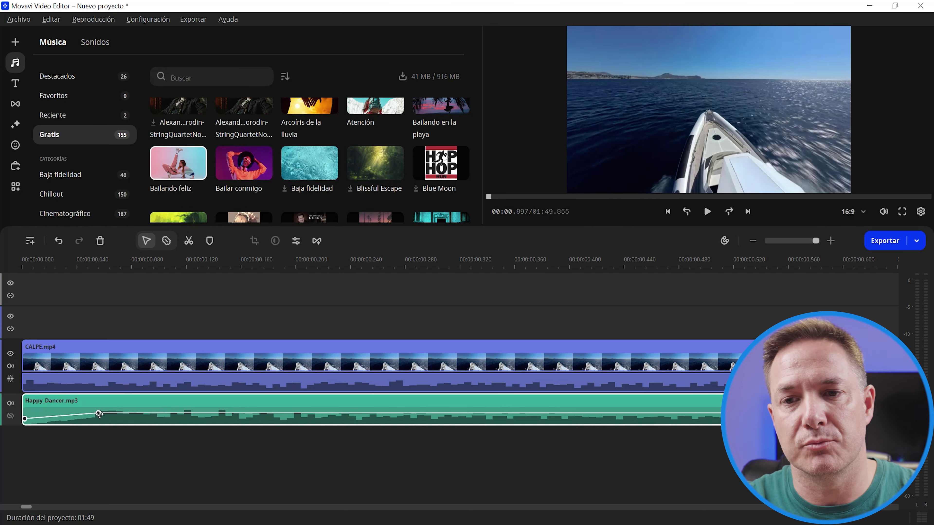
- Play the project from the start past the first video cut to check the music's fade-in
left_click(21, 260)
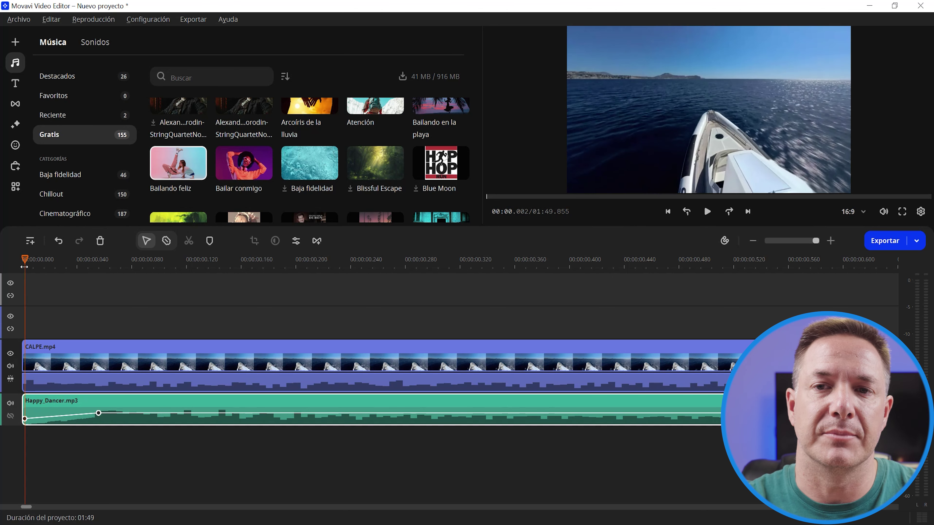
key("space")
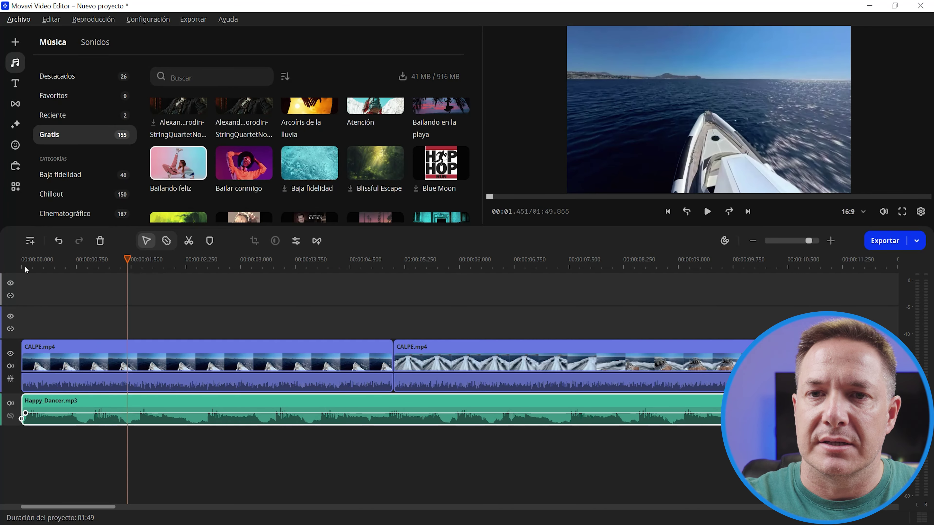
left_click(22, 264)
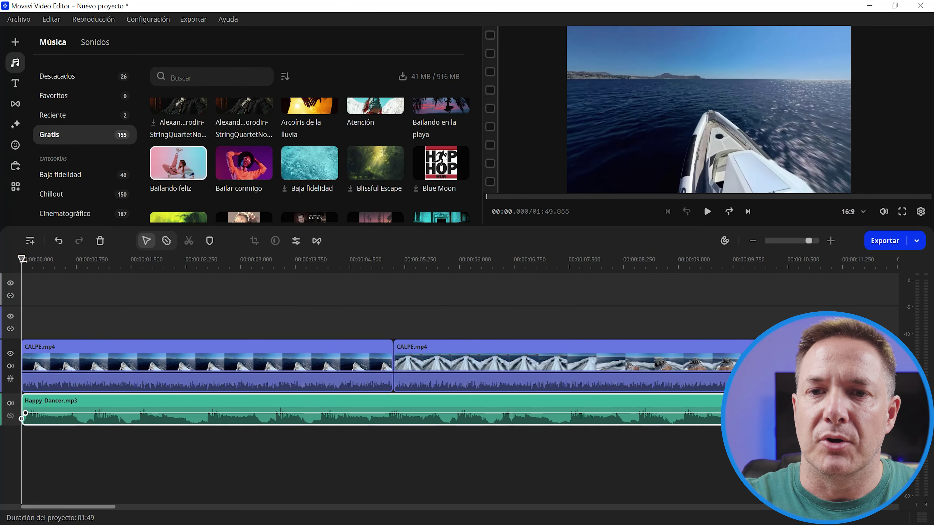
key("space")
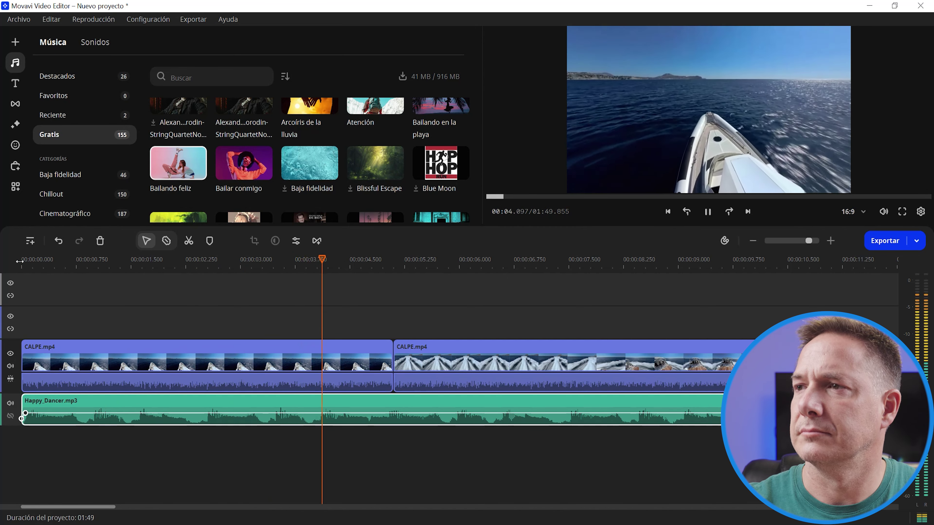
key("space")
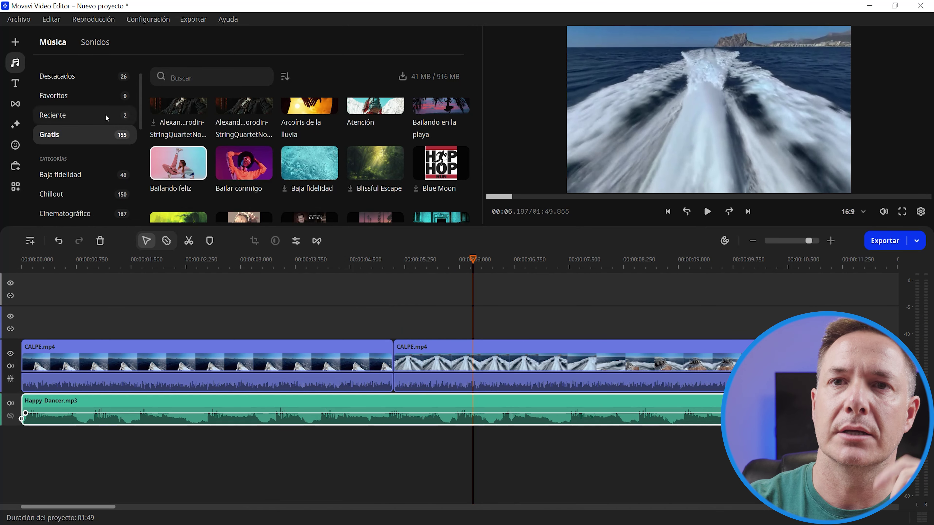
- Preview the Acercar rápidamente and Alejar rápidamente transitions and place Alejar rápidamente between the first two CALPE.mp4 clips
left_click(15, 104)
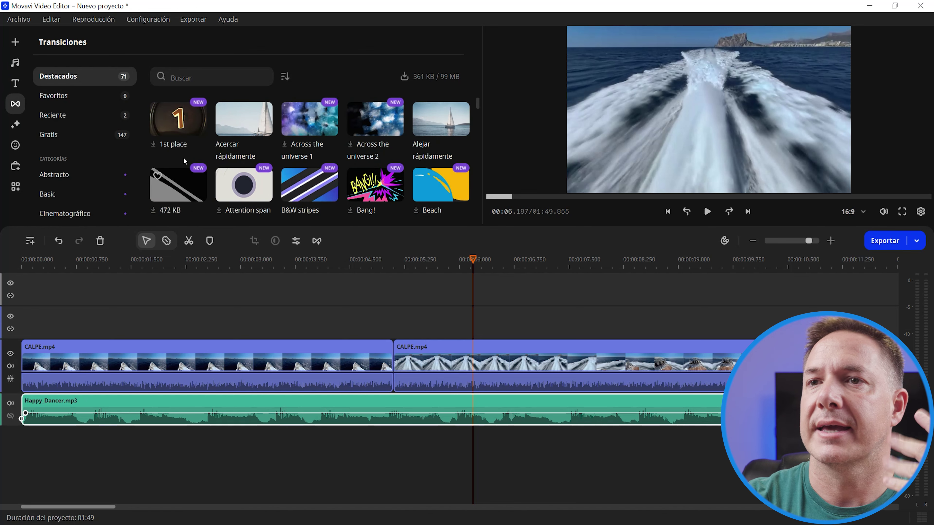
left_click(260, 122)
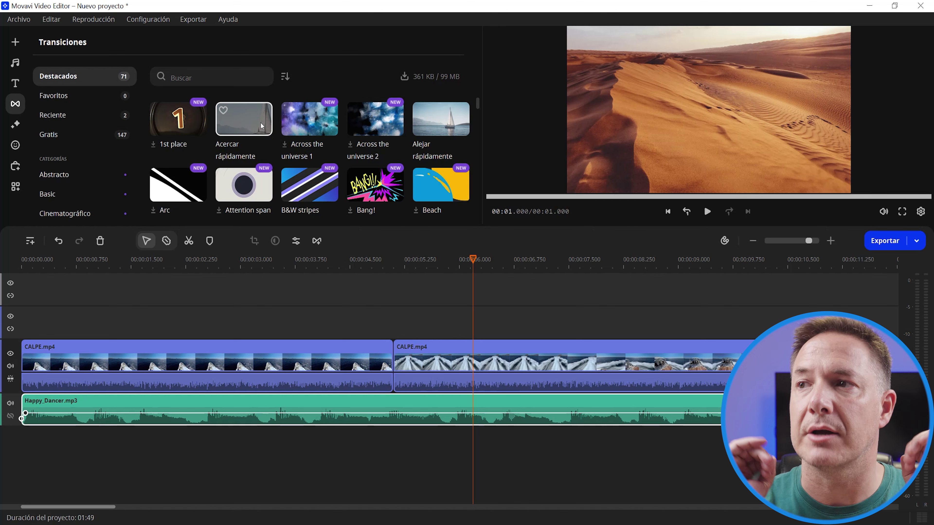
left_click(442, 119)
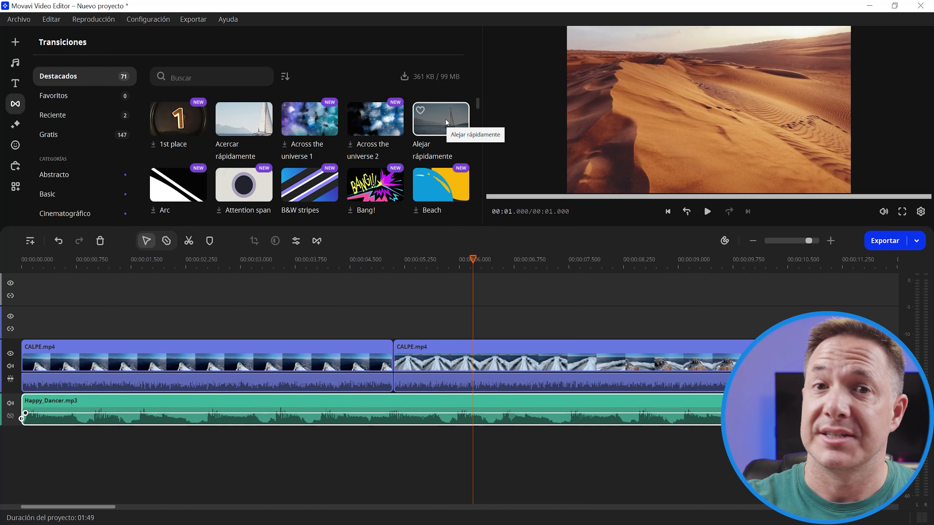
left_click_drag(447, 122, 394, 362)
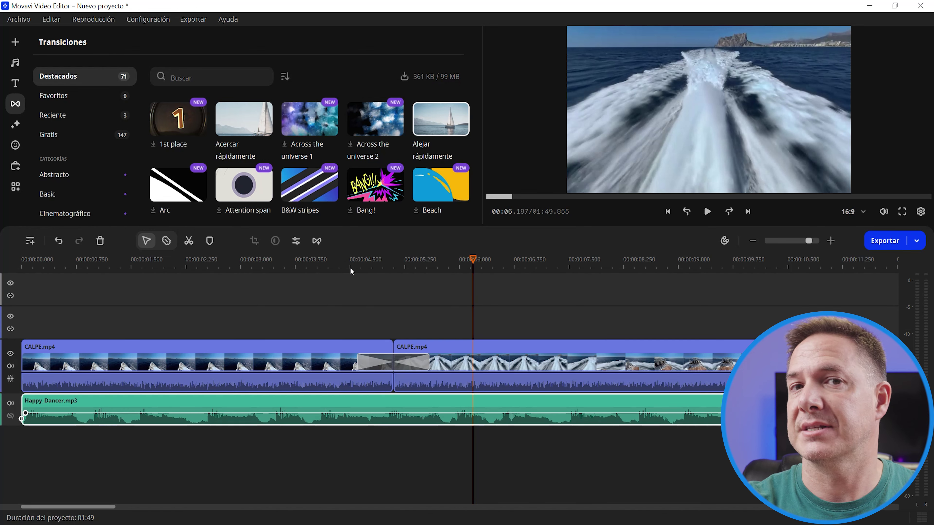
- Play the video from about 00:03.015 through the transition at the first cut
left_click(328, 270)
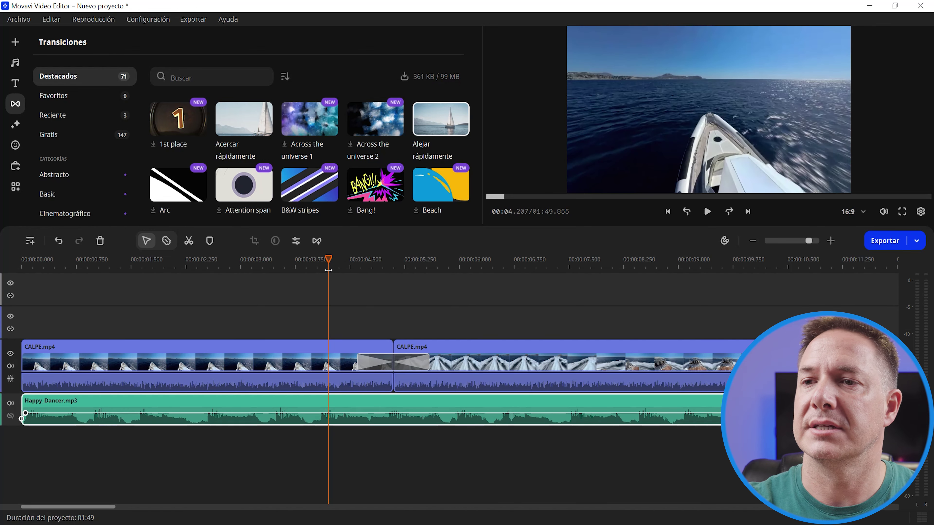
left_click(242, 270)
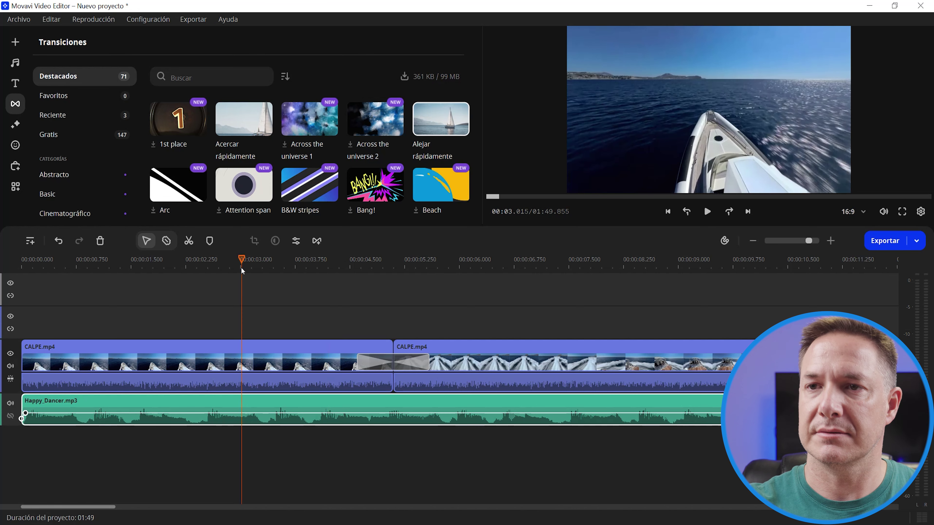
key("space")
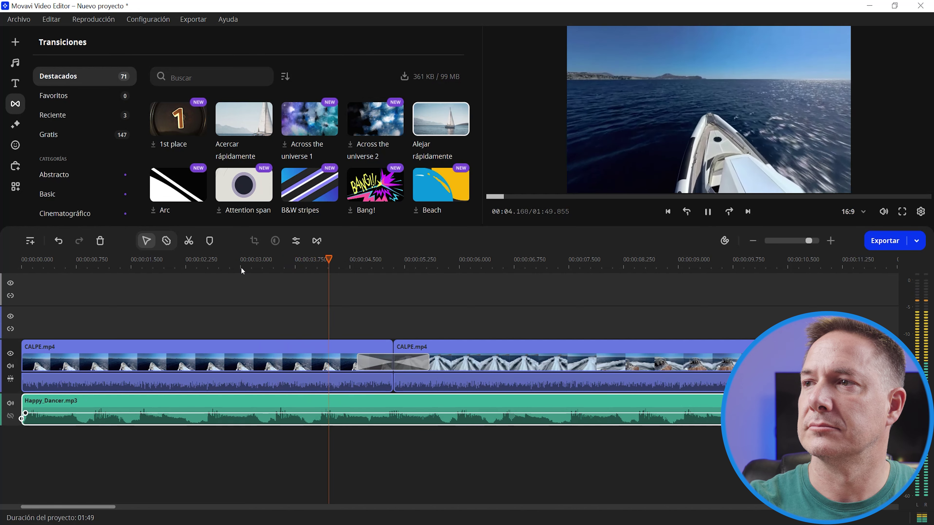
key("space")
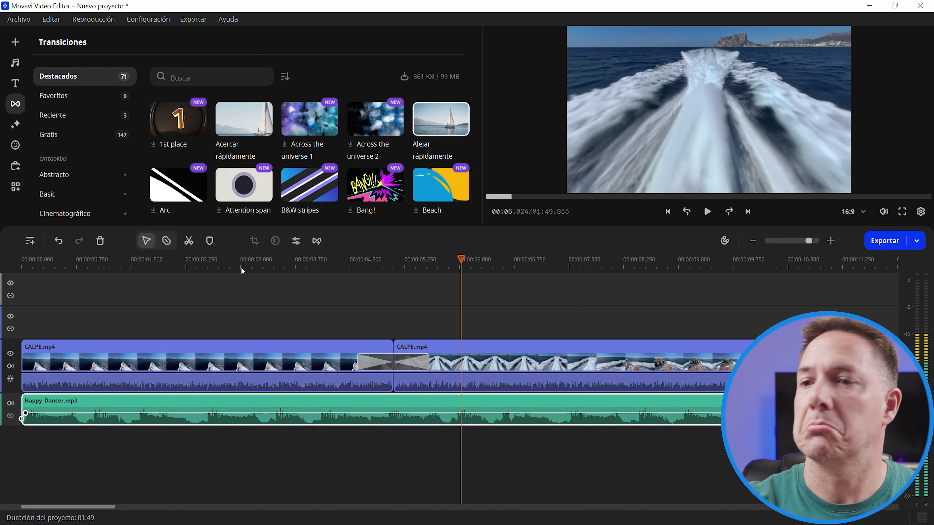
- Lengthen the Alejar rápidamente transition to about 2.4 seconds and play the video through it
left_click(358, 365)
left_click(360, 366)
left_click_drag(360, 361, 306, 362)
left_click(268, 260)
key("space")
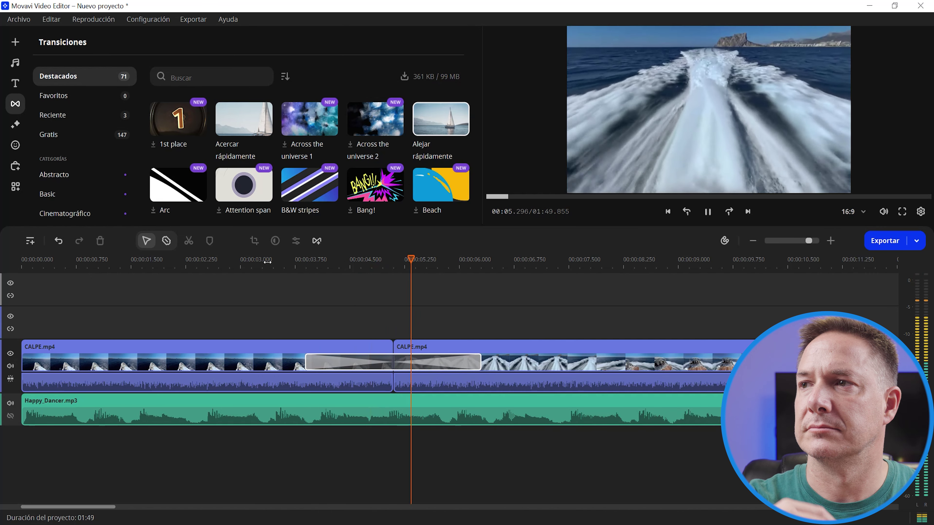
key("space")
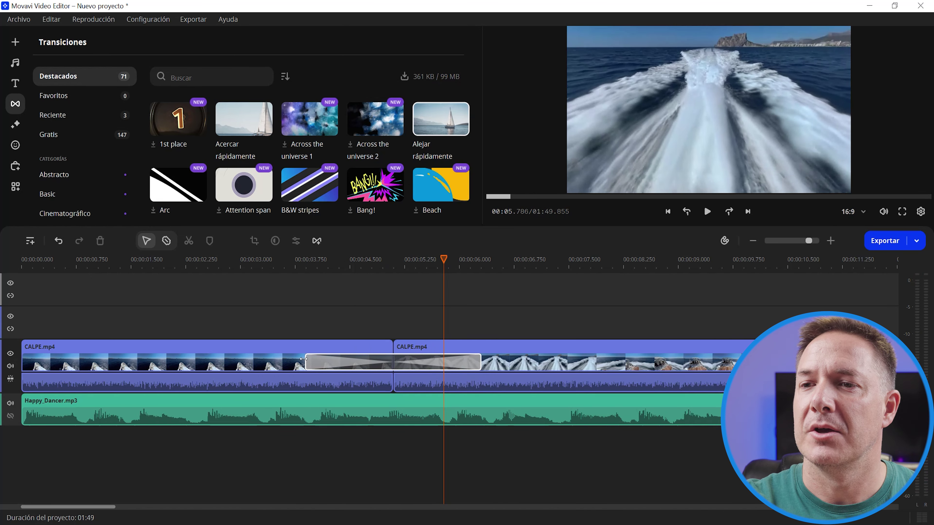
- Shorten the Alejar rápidamente transition to about 0.3 seconds and play the video through it
left_click_drag(307, 362, 381, 364)
left_click(346, 260)
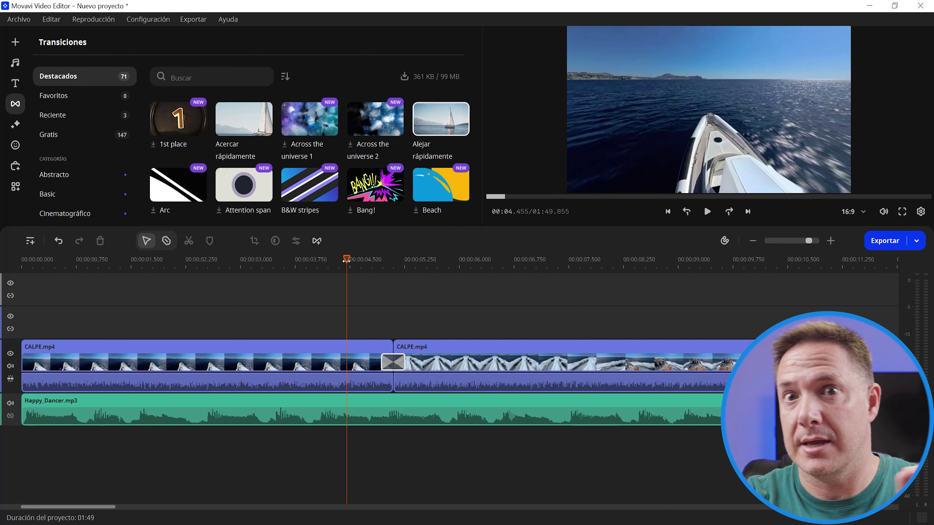
key("space")
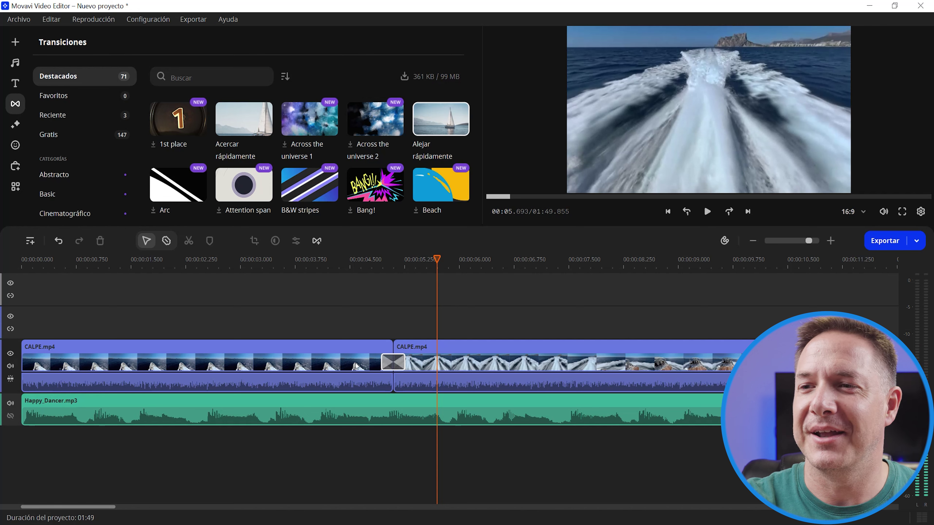
- Set the Alejar rápidamente transition to about 0.75 seconds long and play the first cut again
left_click_drag(384, 364, 366, 364)
left_click(333, 267)
key("space")
key("space")
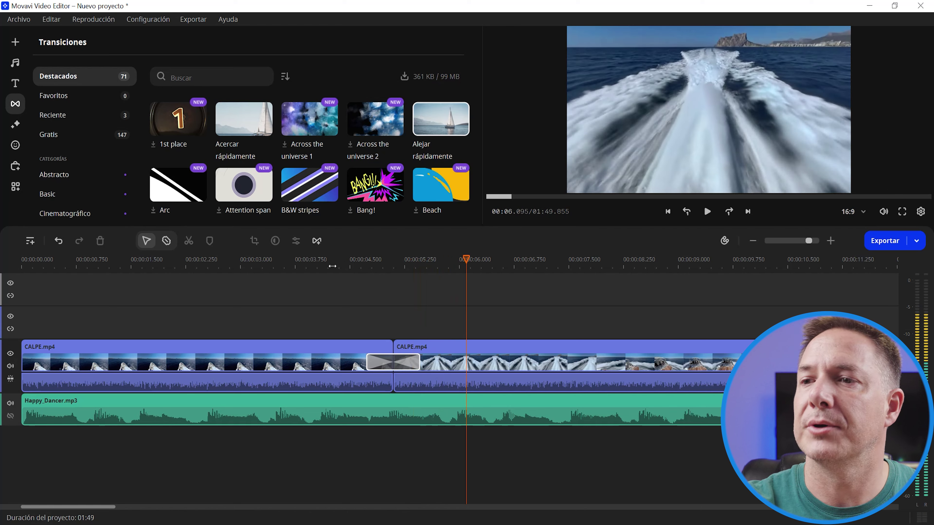
- Play the video through the second CALPE.mp4 cut to about 00:14.309 and look at further transitions in the library
scroll(365, 334, "right", 5)
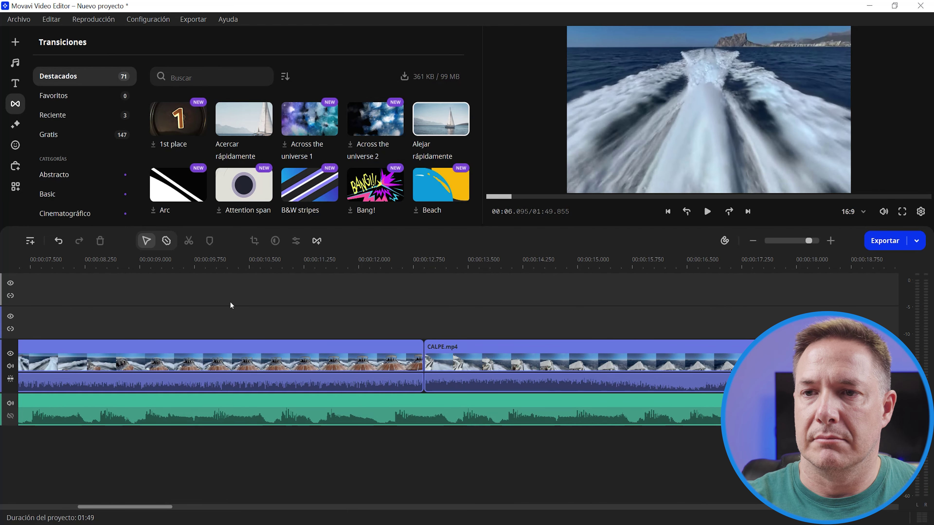
scroll(230, 301, "down", 3)
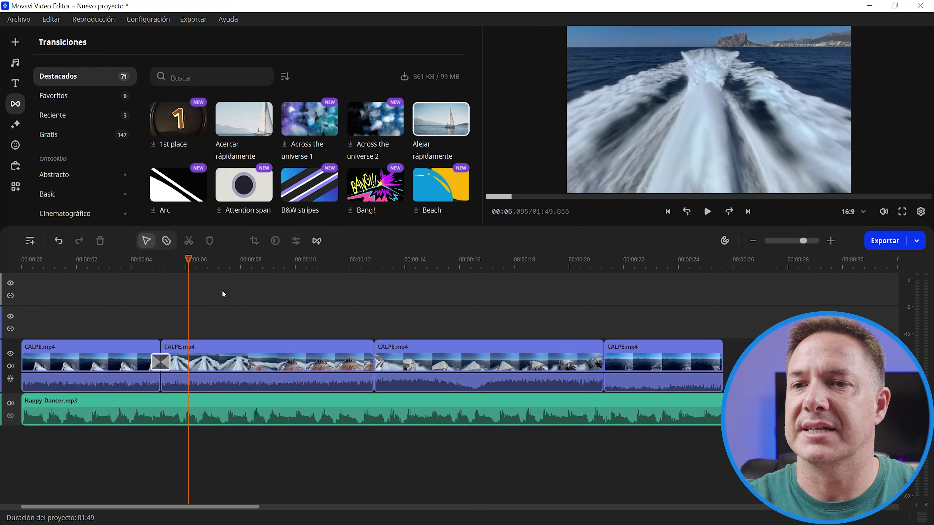
key("space")
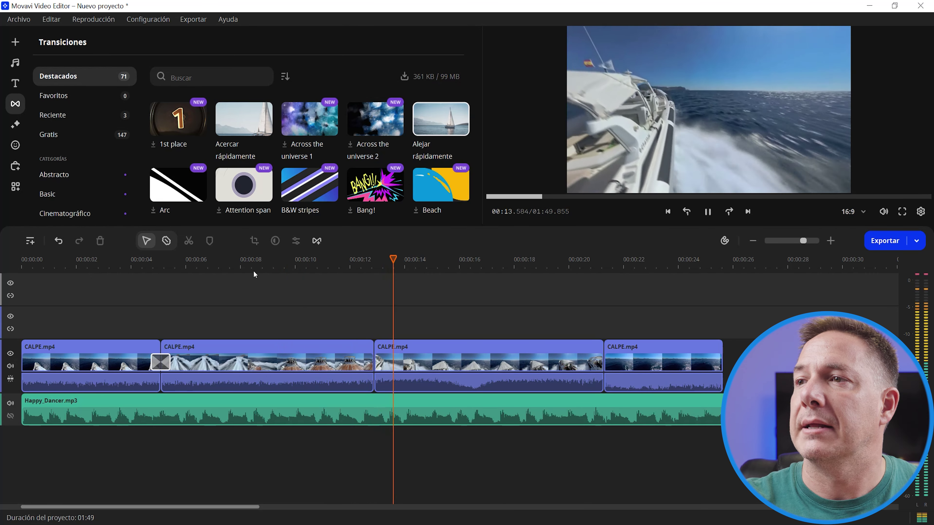
key("space")
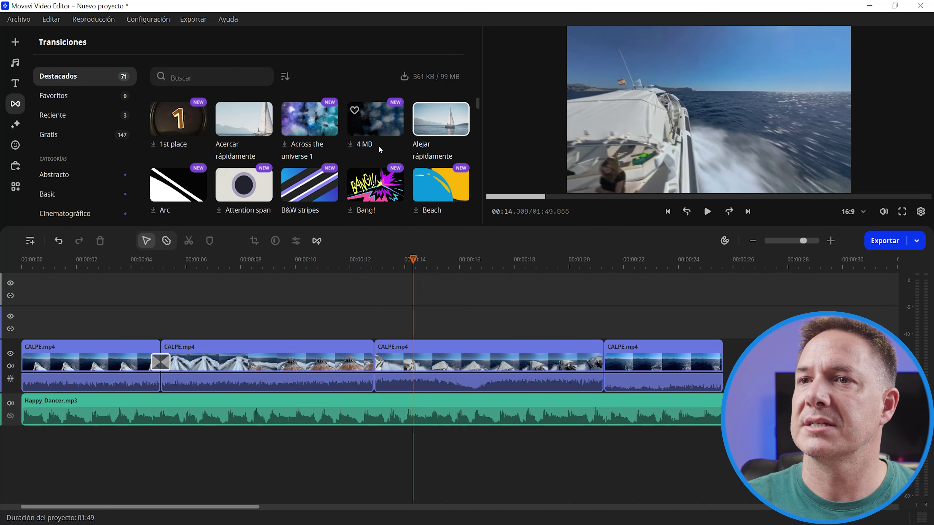
scroll(314, 136, "down", 1)
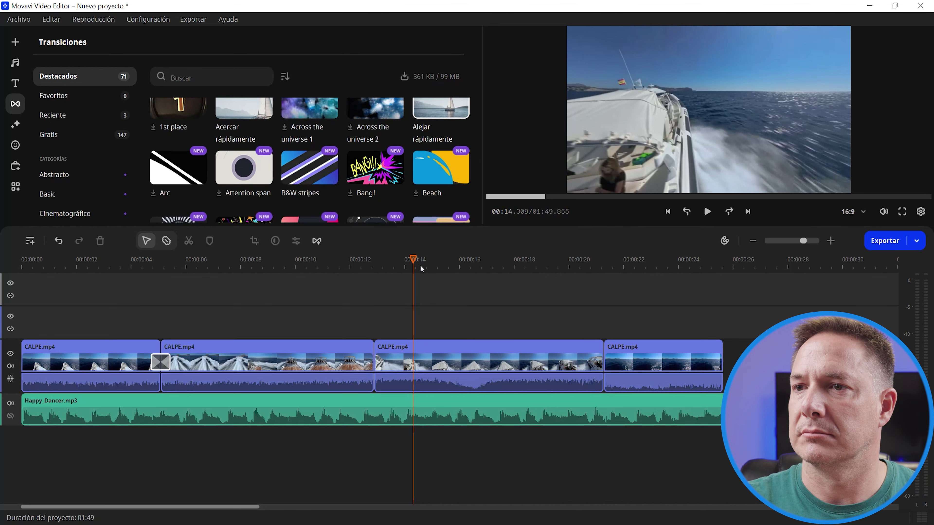
- Place the Desplazamiento → transition from the featured transitions on the cut between the second and third CALPE.mp4 clips
left_click_drag(435, 224, 435, 299)
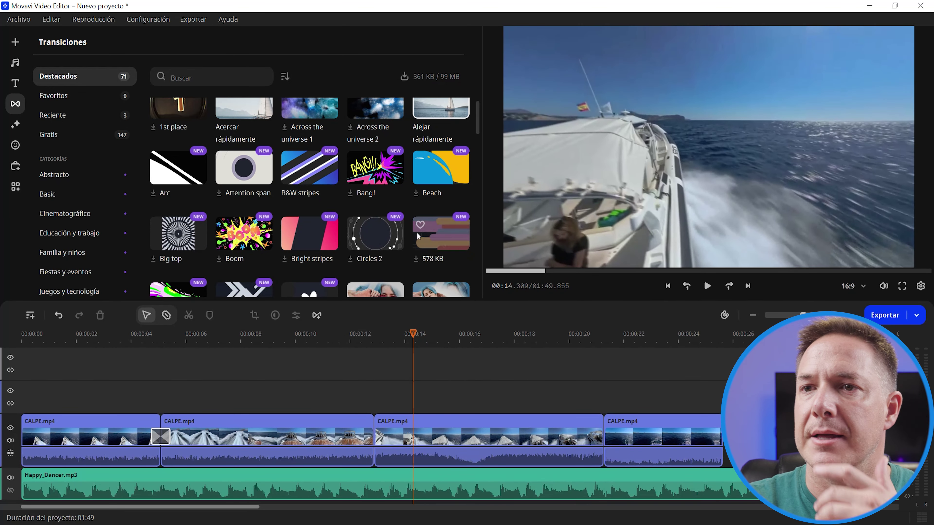
scroll(185, 233, "down", 6)
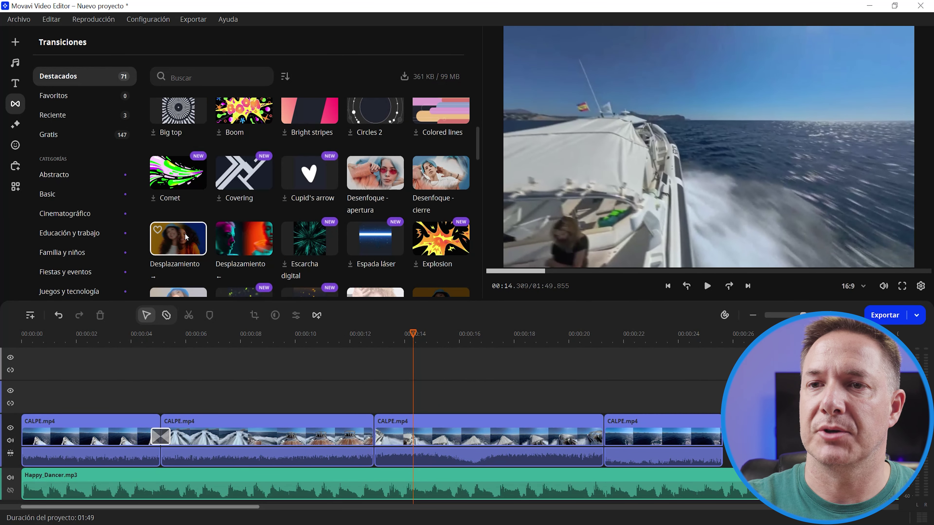
left_click(185, 233)
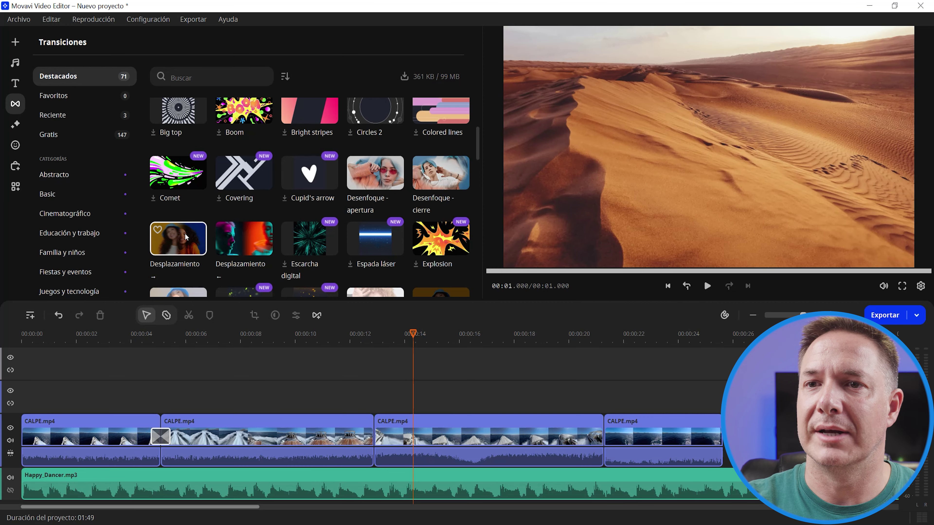
left_click_drag(185, 233, 364, 447)
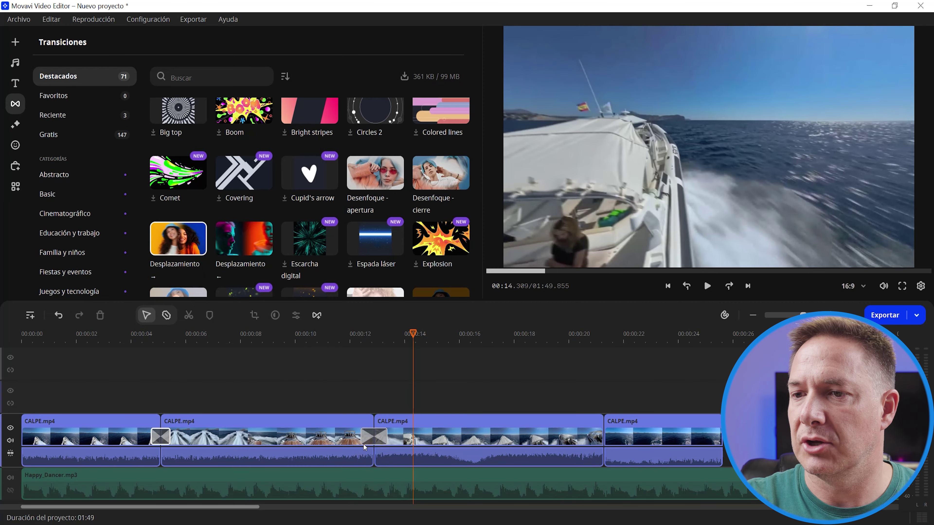
- Play the video through the Desplazamiento → transition twice, starting each time from about 00:11.4
left_click(332, 341)
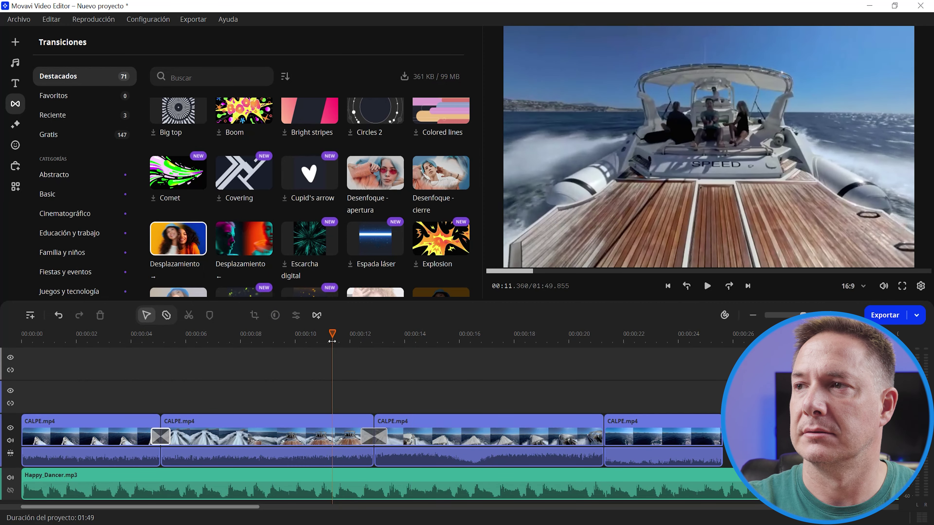
key("space")
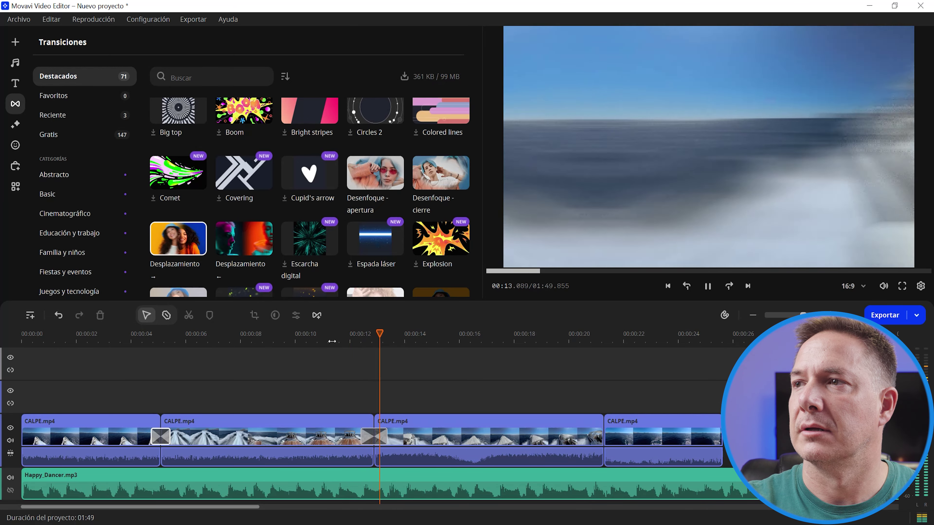
key("space")
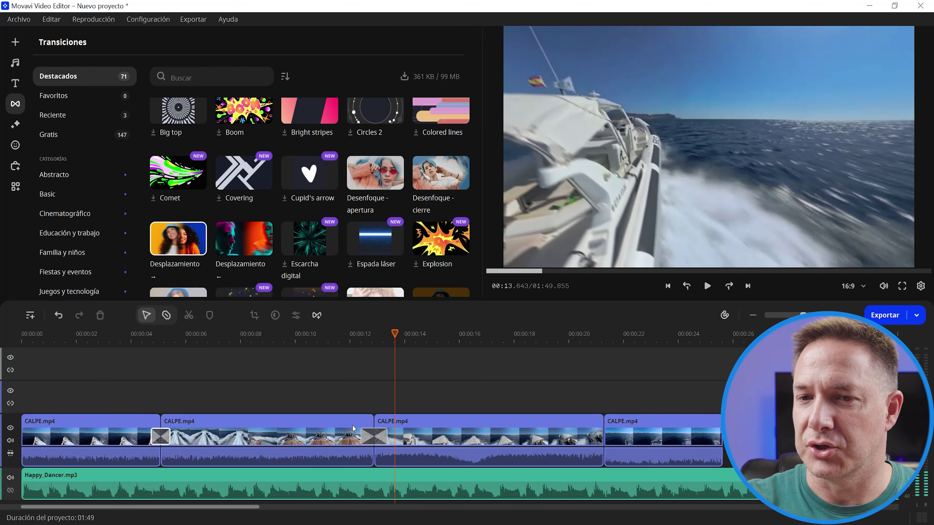
double_click(331, 444)
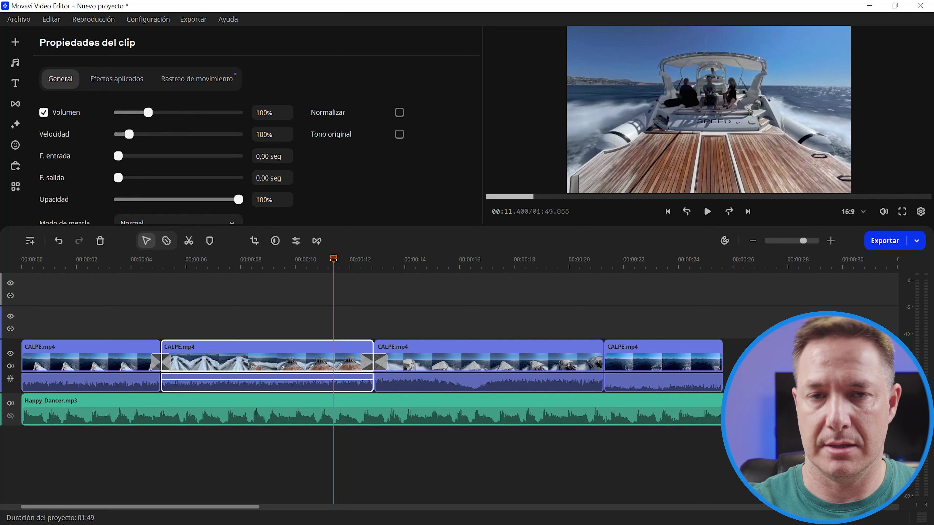
key("space")
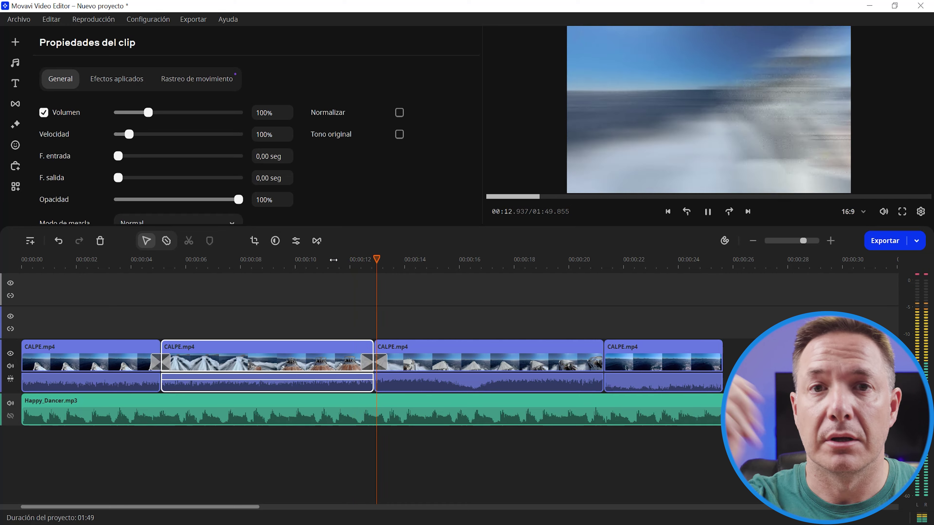
key("space")
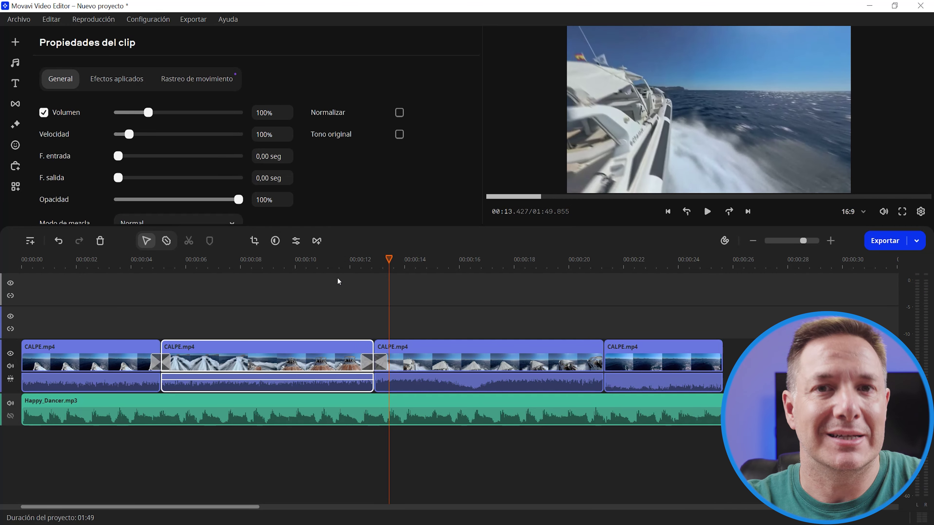
- Set the volume of the Desplazamiento → transition to 0% and play through it from 00:12
left_click(381, 363)
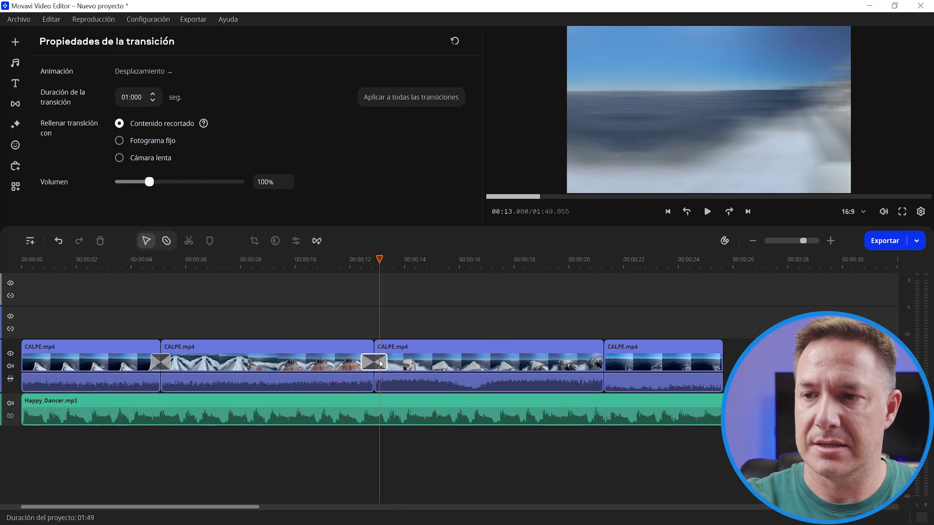
right_click(381, 363)
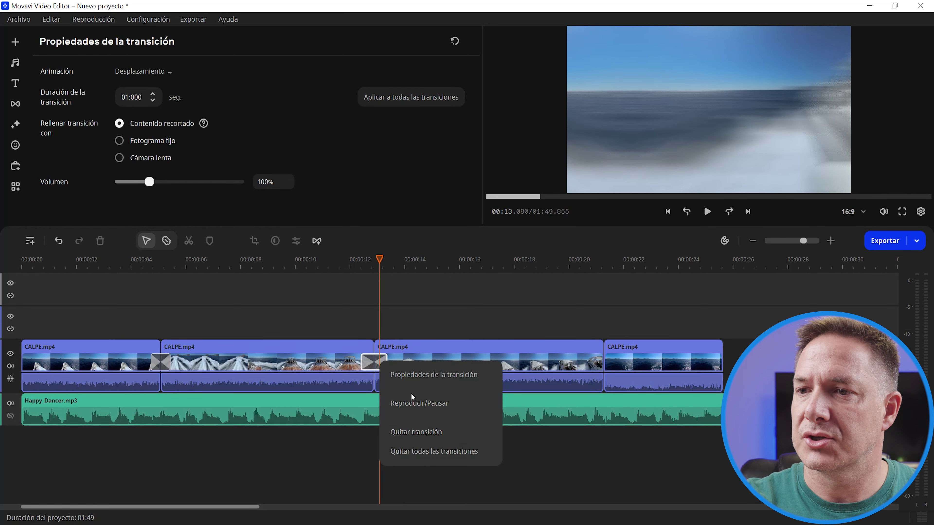
left_click(438, 380)
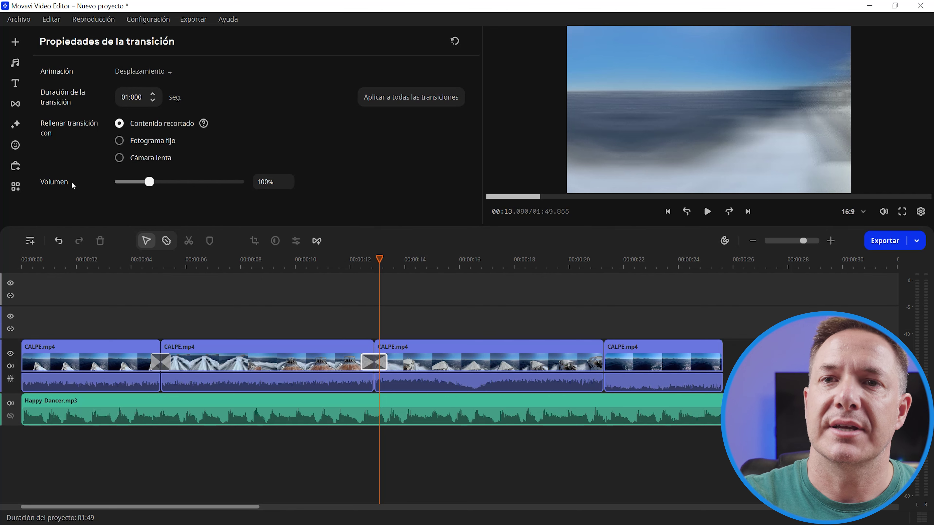
left_click_drag(150, 182, 75, 169)
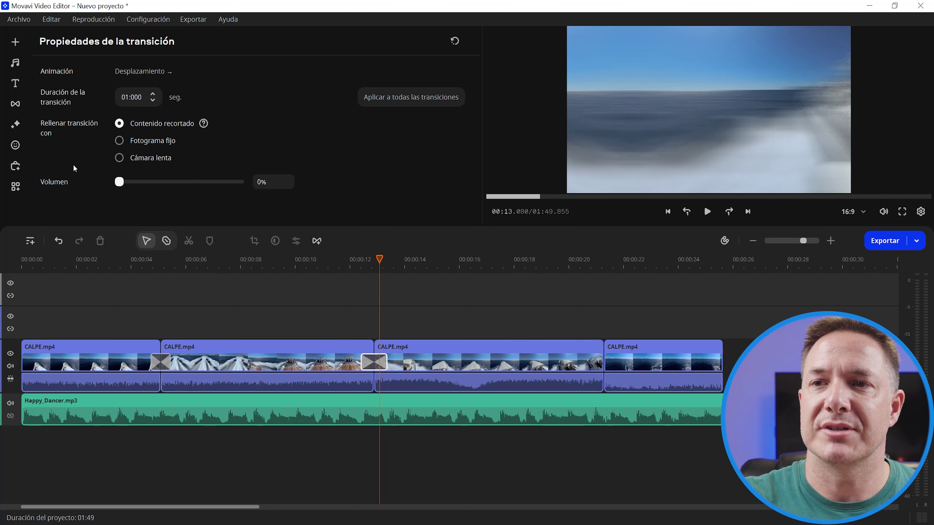
left_click(349, 265)
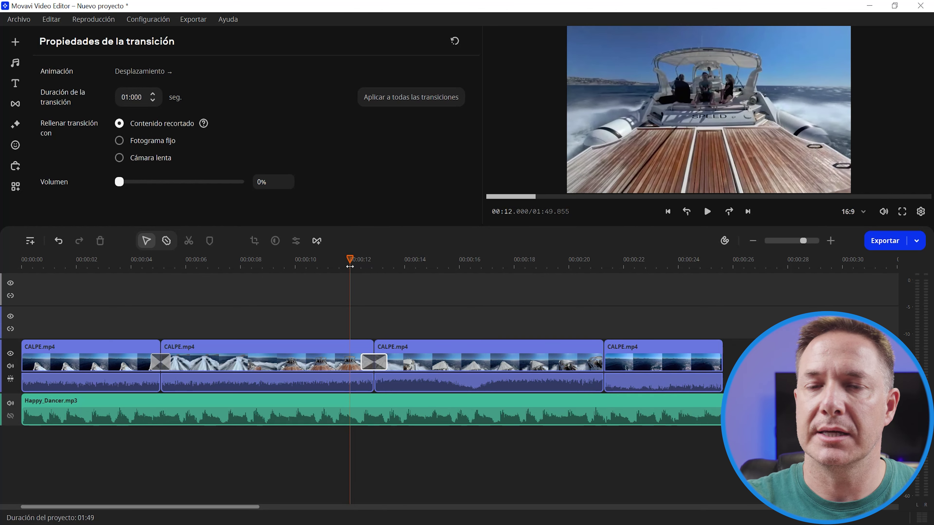
key("space")
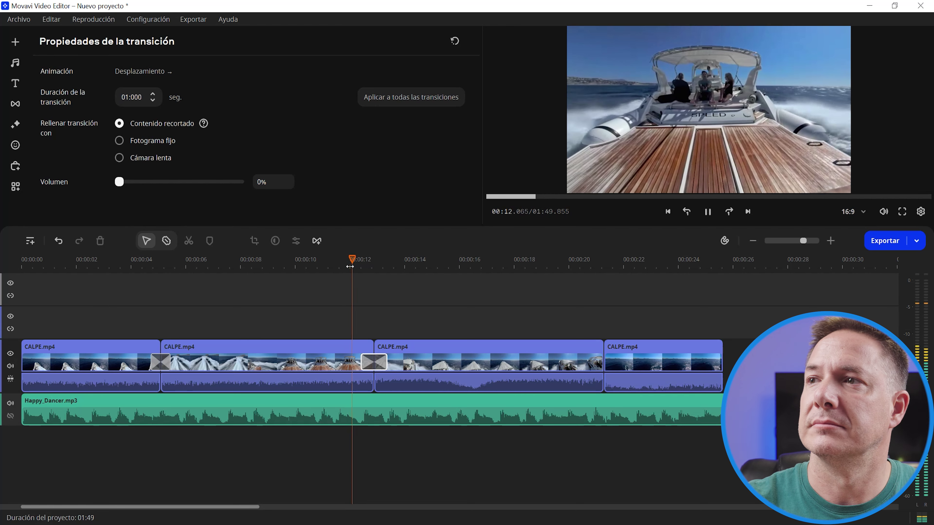
key("space")
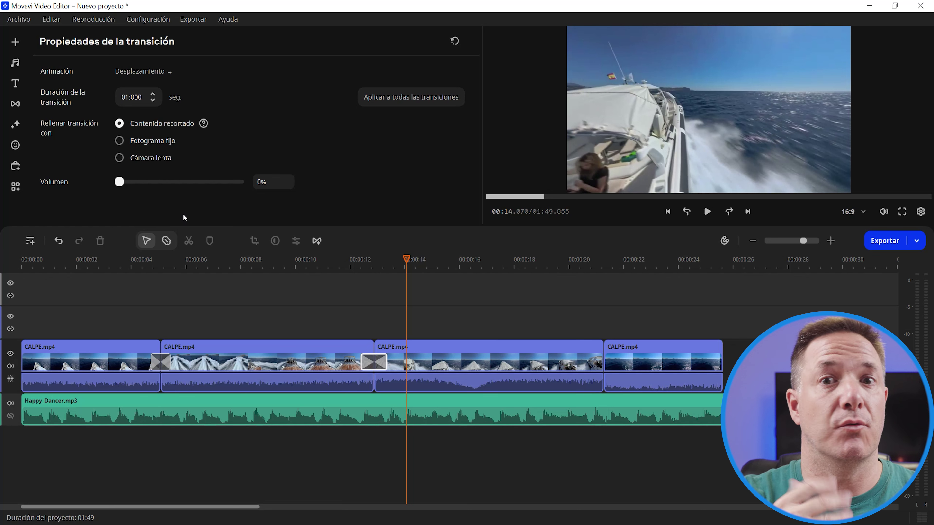
- Add the sound effect Fire, Growling, Texture, Crunchy.mp3 to the timeline and place it on the track below Happy_Dancer.mp3
left_click(16, 42)
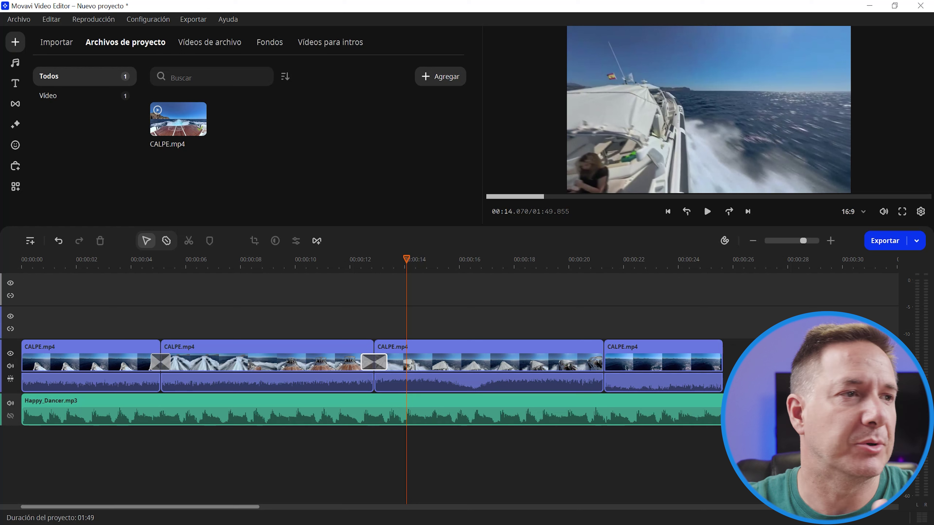
left_click_drag(256, 217, 407, 409)
left_click(452, 409)
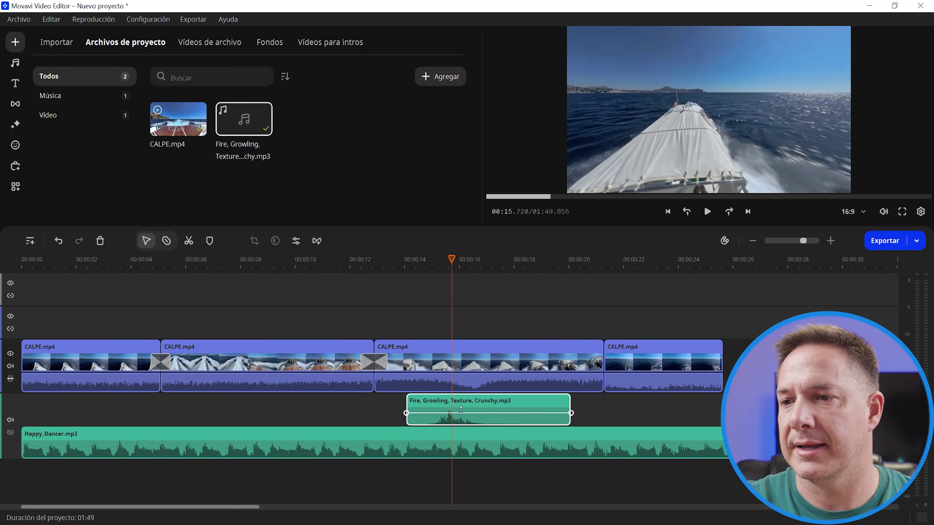
left_click_drag(464, 402, 477, 470)
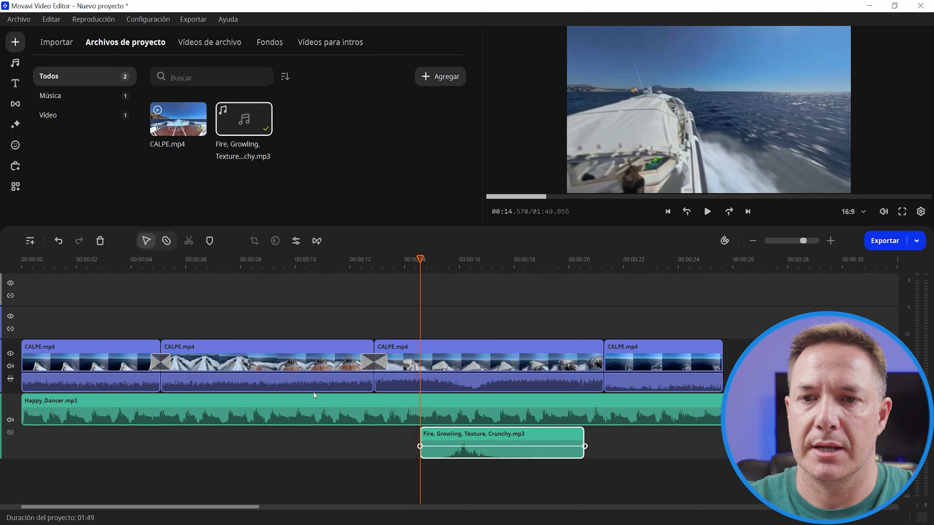
- Move the Fire, Growling sound effect to start at about 00:11.3, under the second transition, and play that section
left_click(471, 436)
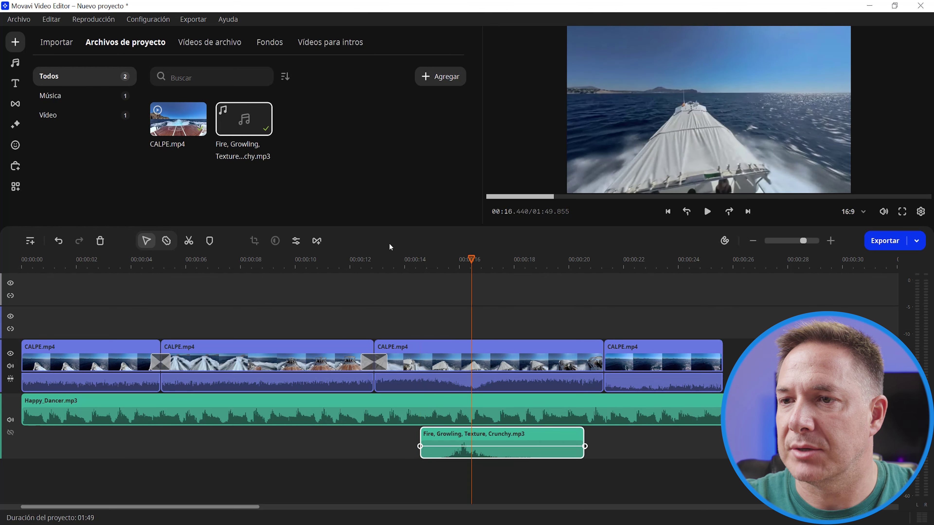
left_click_drag(512, 432, 435, 432)
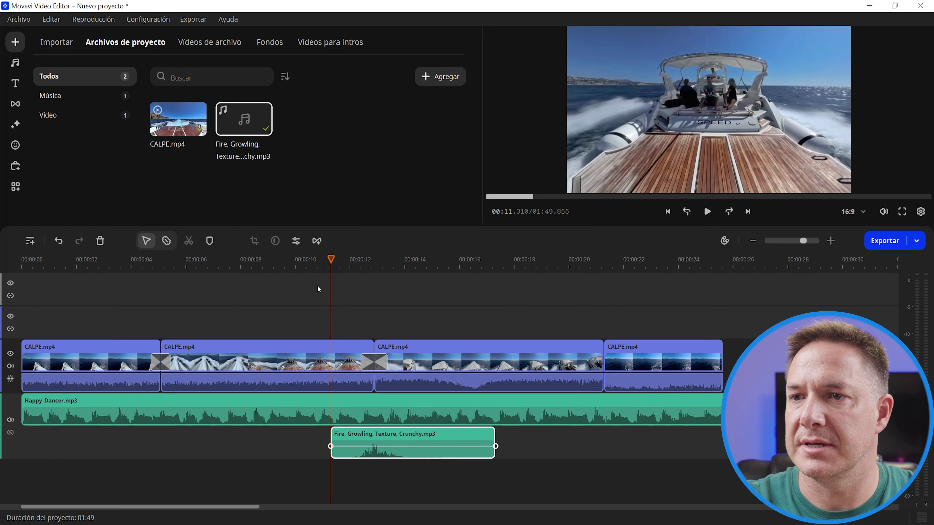
key("space")
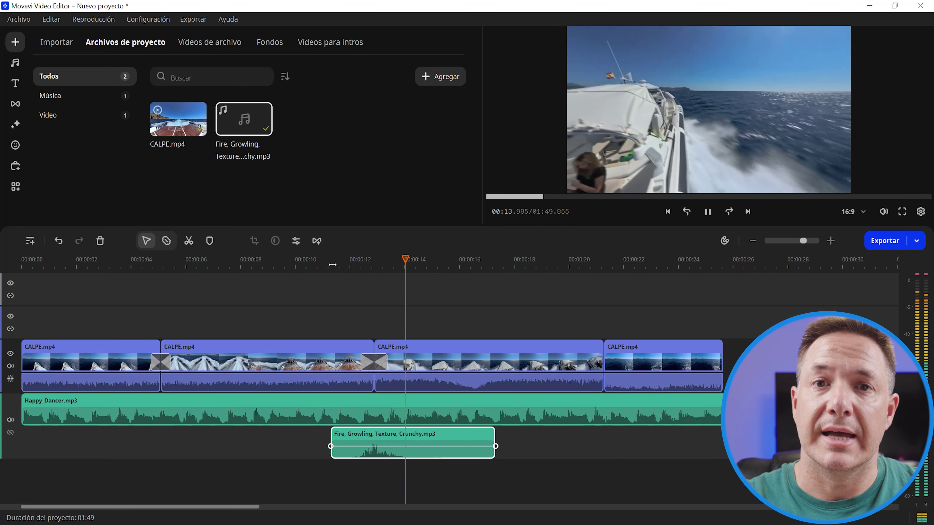
key("space")
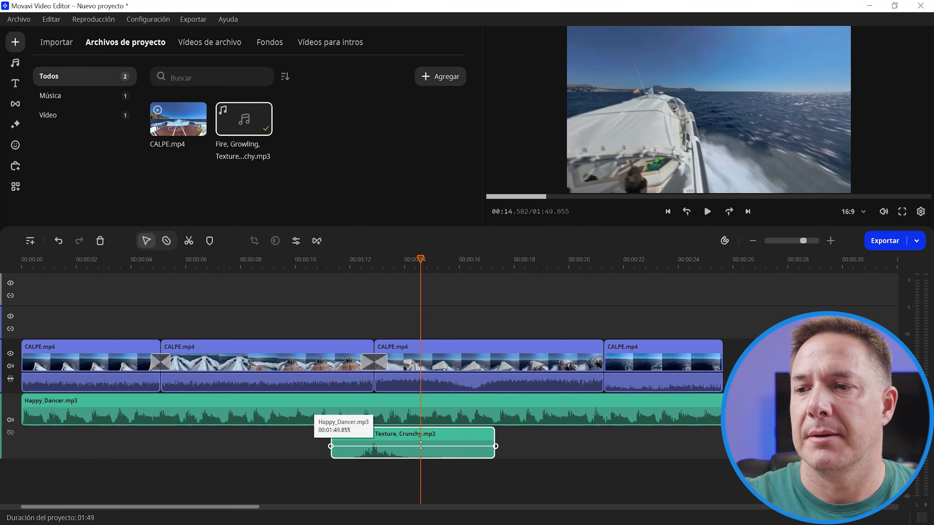
left_click(427, 450)
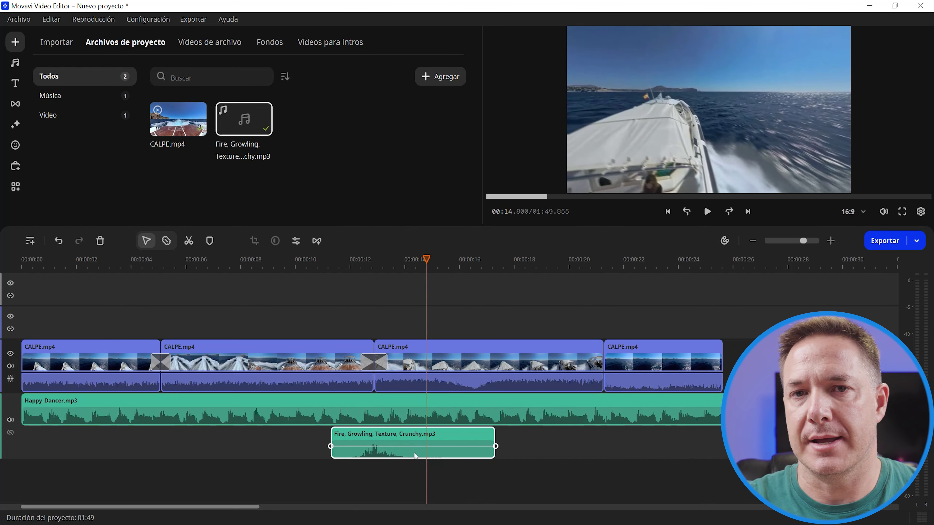
- Apply the Desenfoque mov. filter to the third CALPE.mp4 clip
left_click(351, 412)
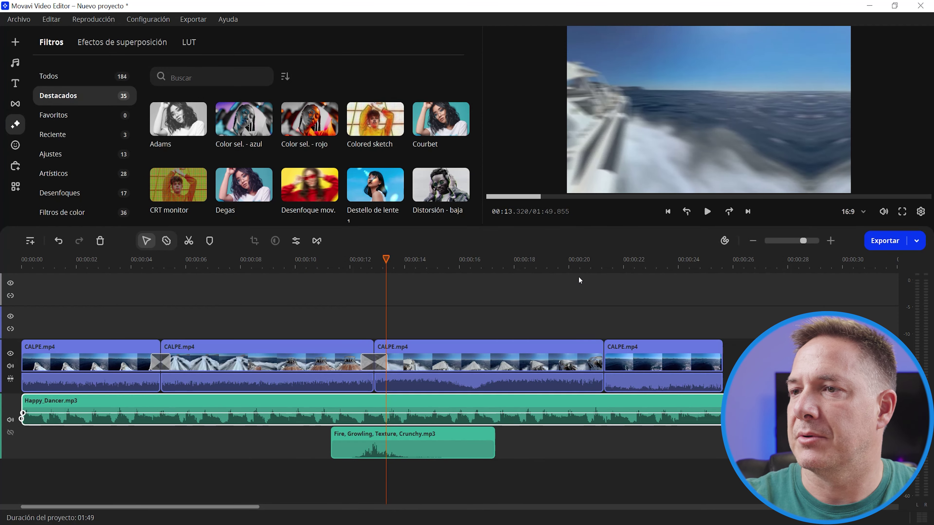
left_click(580, 268)
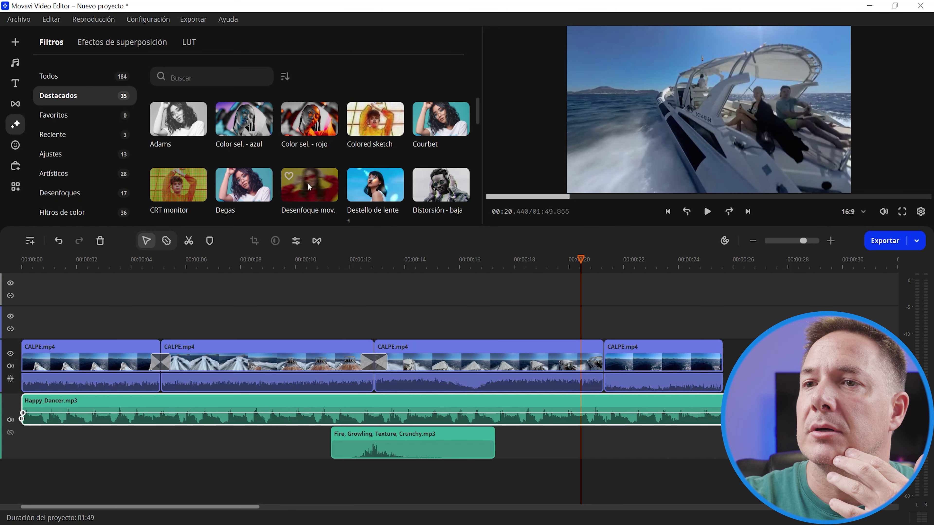
left_click_drag(308, 183, 595, 363)
- Play the video from about 00:12.1 through the transition into the blurred third clip, stopping at about 00:16.3
left_click(375, 263)
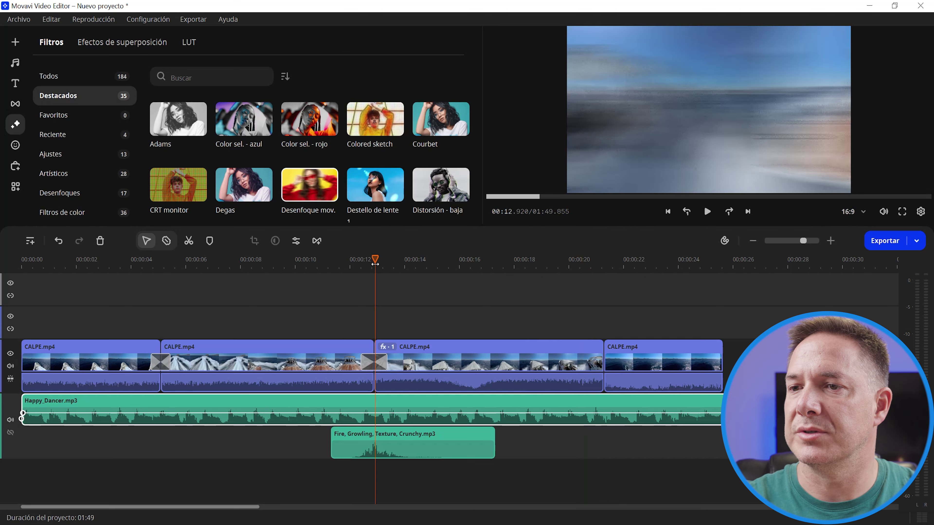
left_click(326, 264)
left_click(353, 267)
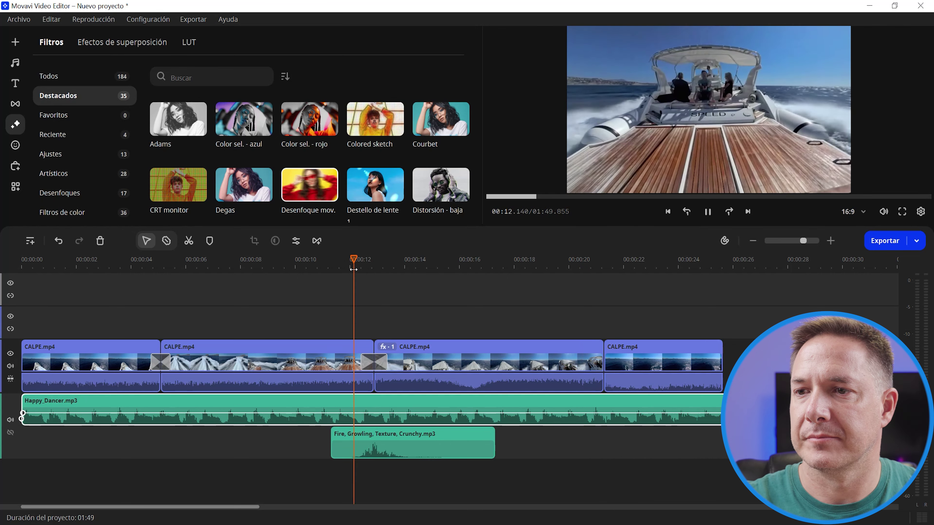
key("space")
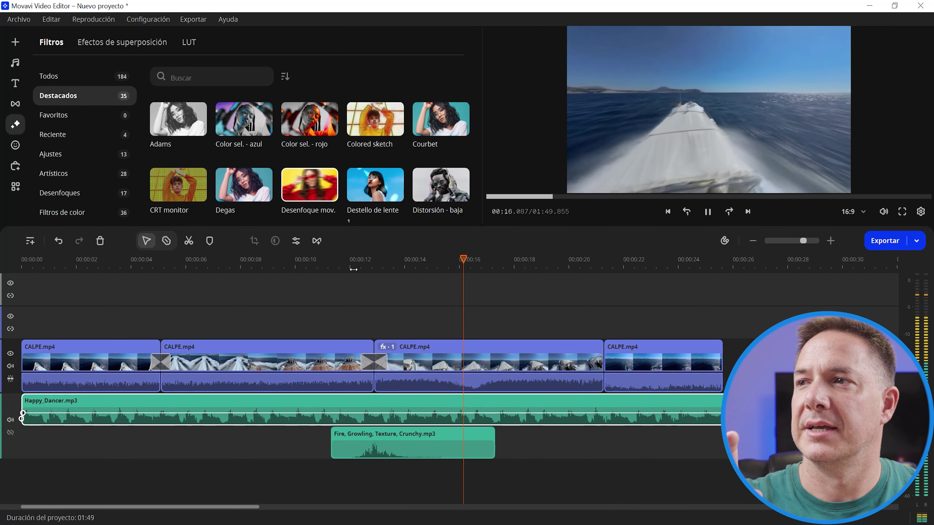
key("space")
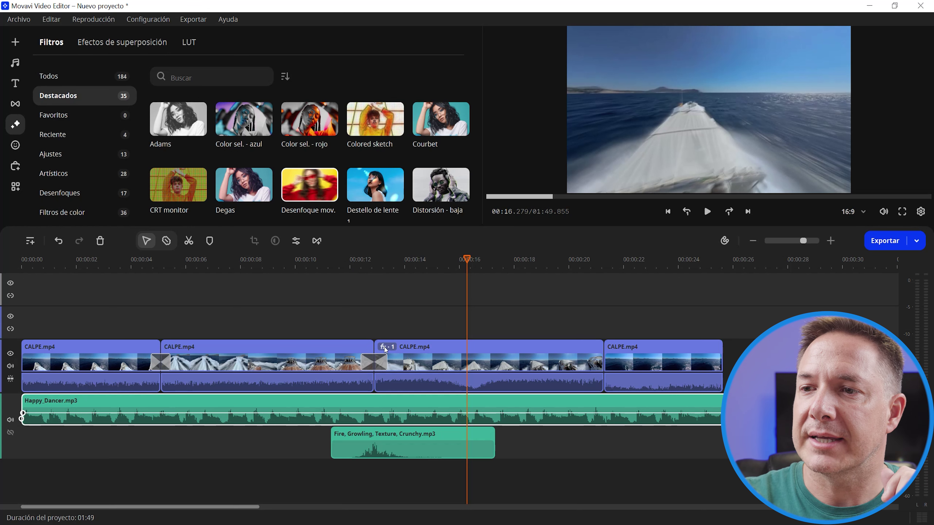
- Open the effects applied to the third CALPE.mp4 clip and set the Desenfoque mov. filter's intensity to 31%
mouse_move(390, 347)
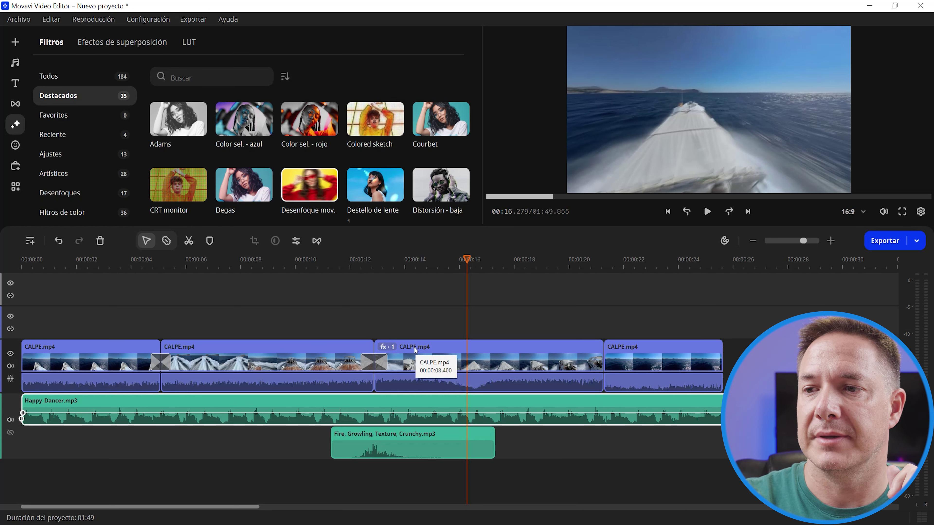
left_click(390, 347)
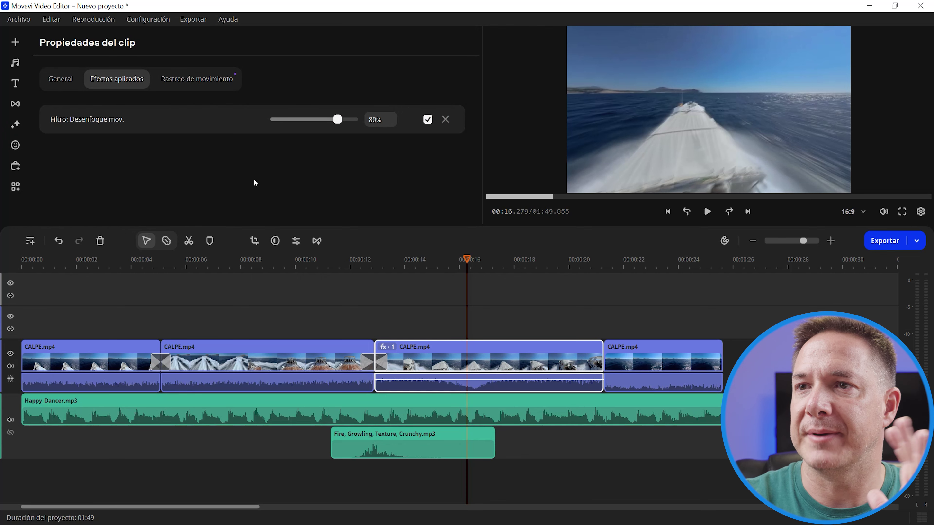
mouse_move(338, 123)
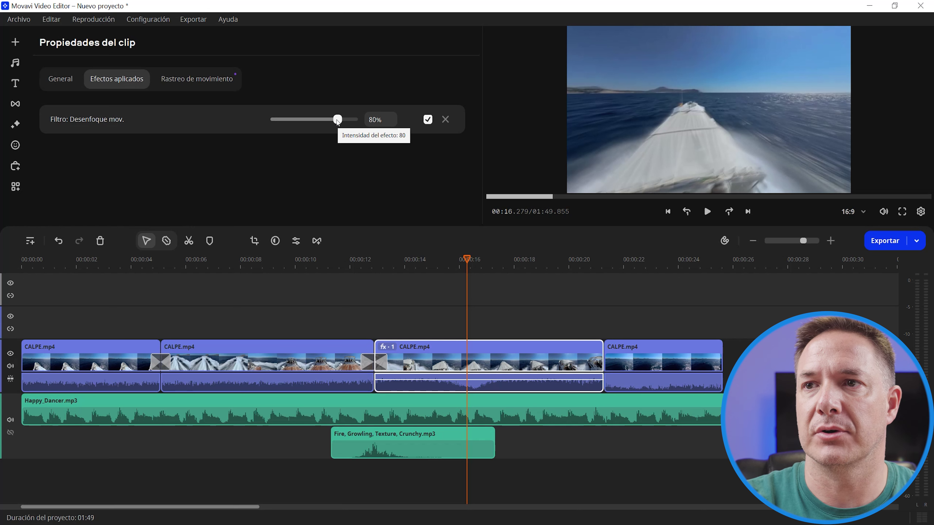
left_click_drag(338, 119, 300, 124)
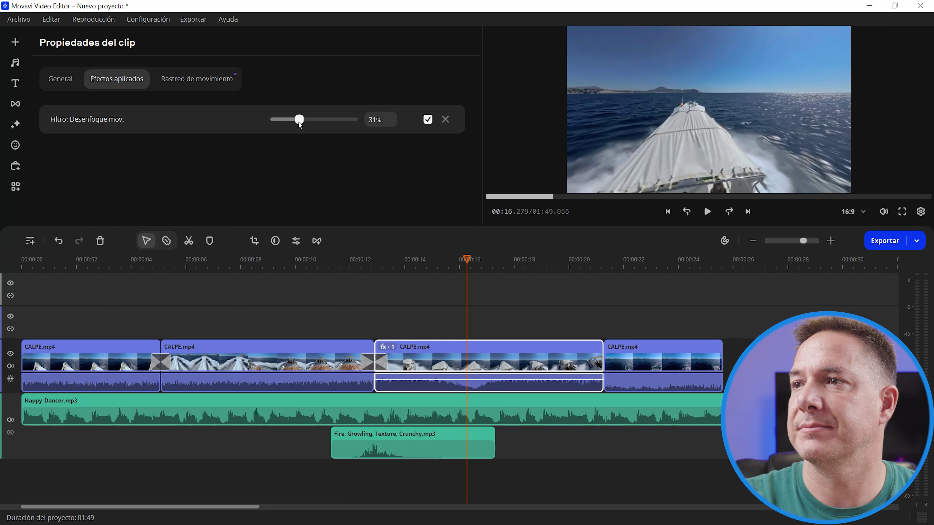
- Raise the Desenfoque mov. filter's intensity on the third CALPE.mp4 clip to 38% and to 63%, playing the clip to about 00:20
mouse_move(303, 125)
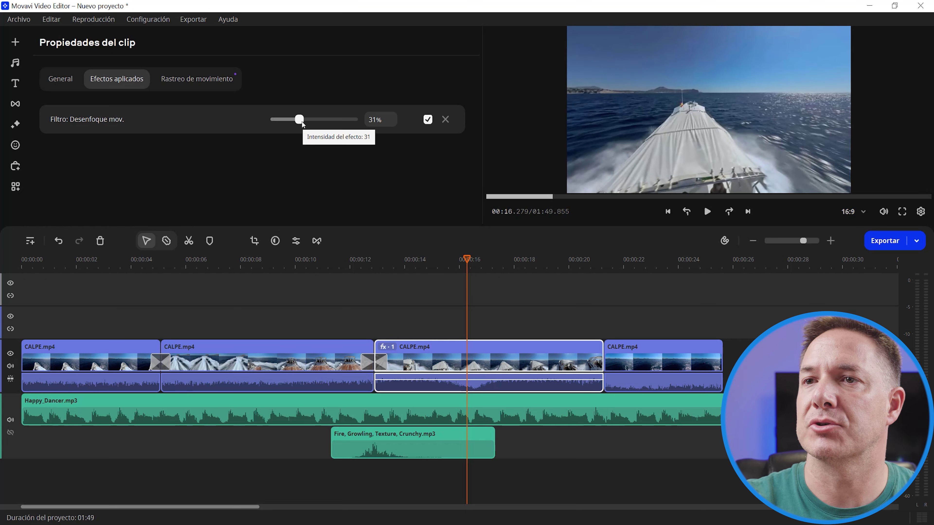
left_click_drag(304, 125, 308, 124)
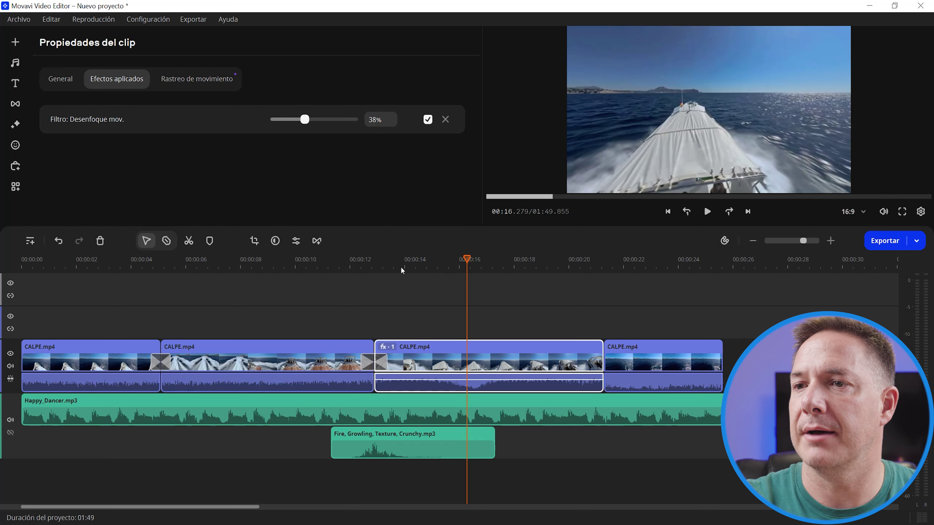
key("space")
left_click_drag(305, 119, 328, 120)
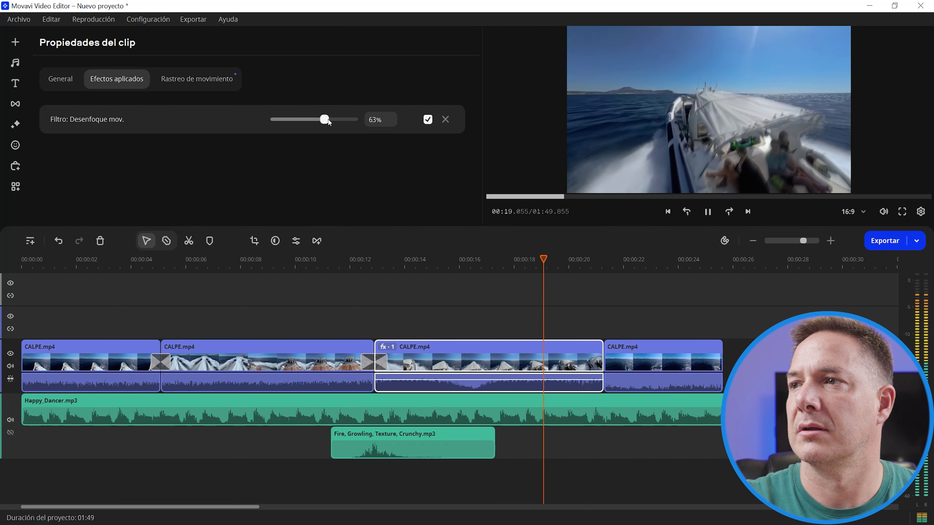
key("space")
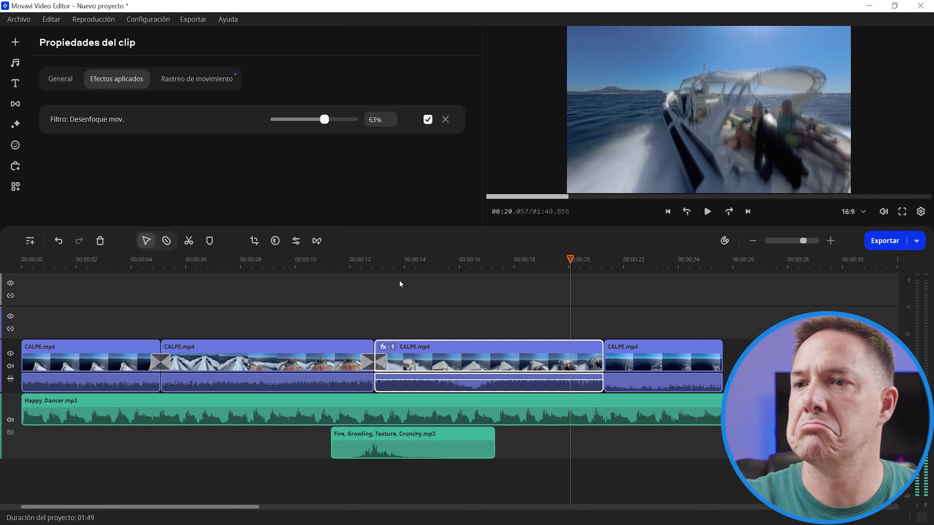
- Preview the third clip again while raising the Desenfoque mov. filter's intensity to 70% and up to 97%
left_click(386, 268)
key("space")
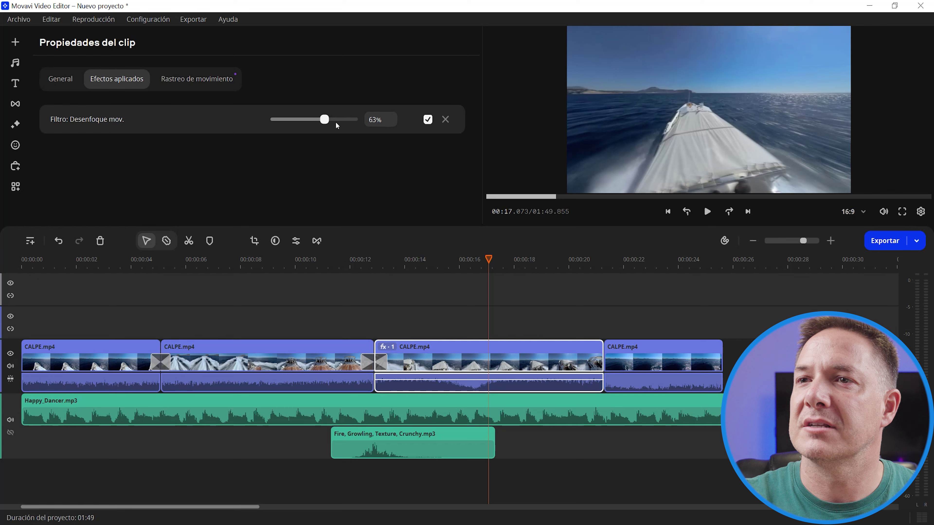
left_click_drag(331, 122, 330, 122)
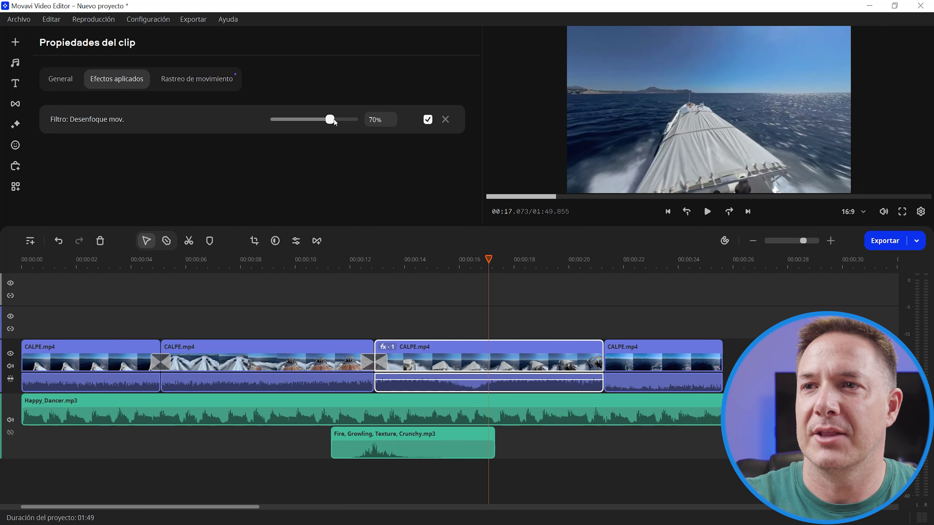
left_click(433, 257)
key("space")
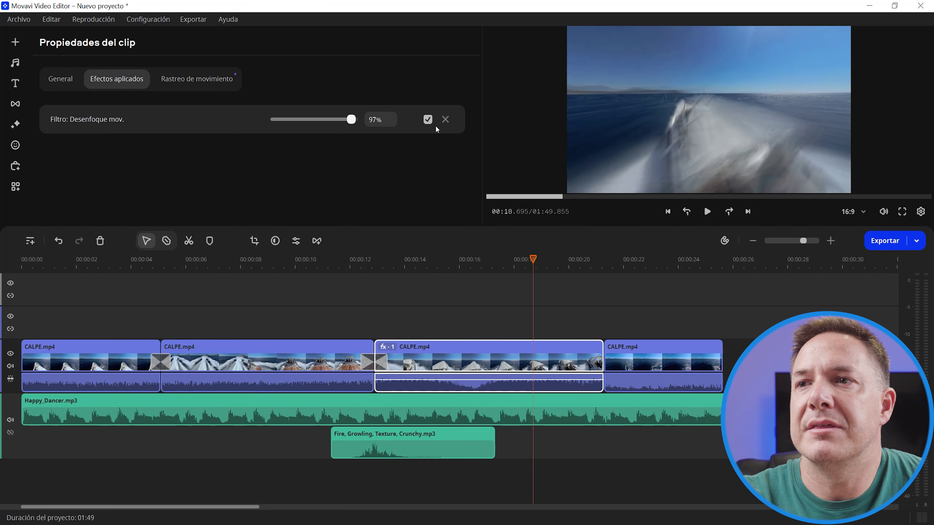
- Remove the Desenfoque mov. filter from the third CALPE.mp4 clip and browse the featured filters
left_click(444, 119)
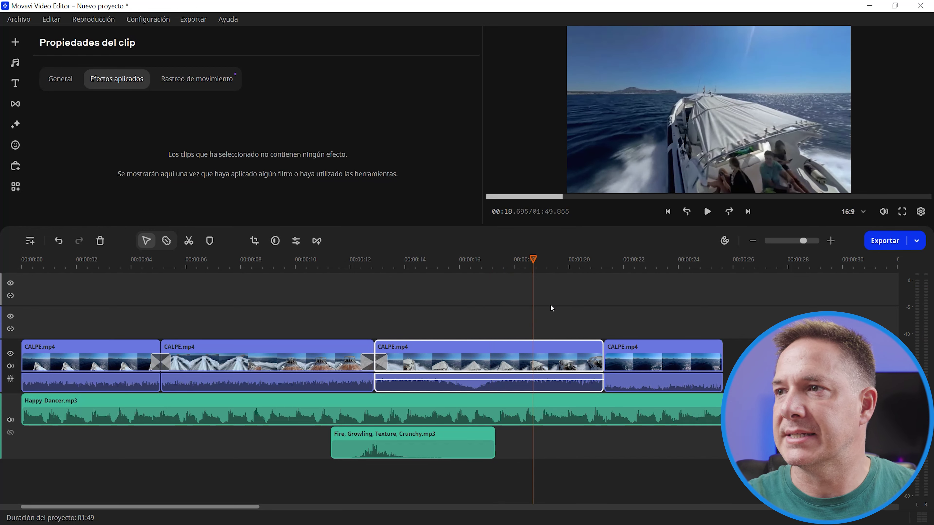
left_click(485, 361)
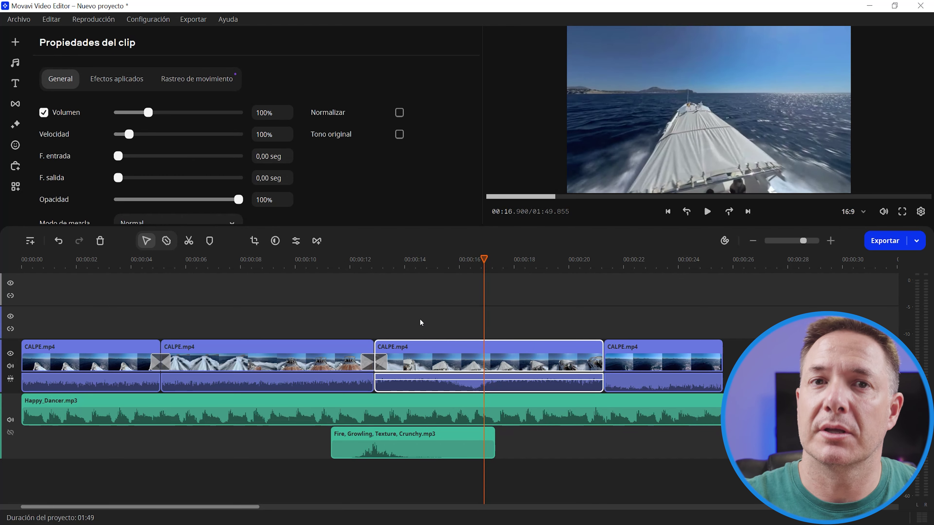
left_click(15, 125)
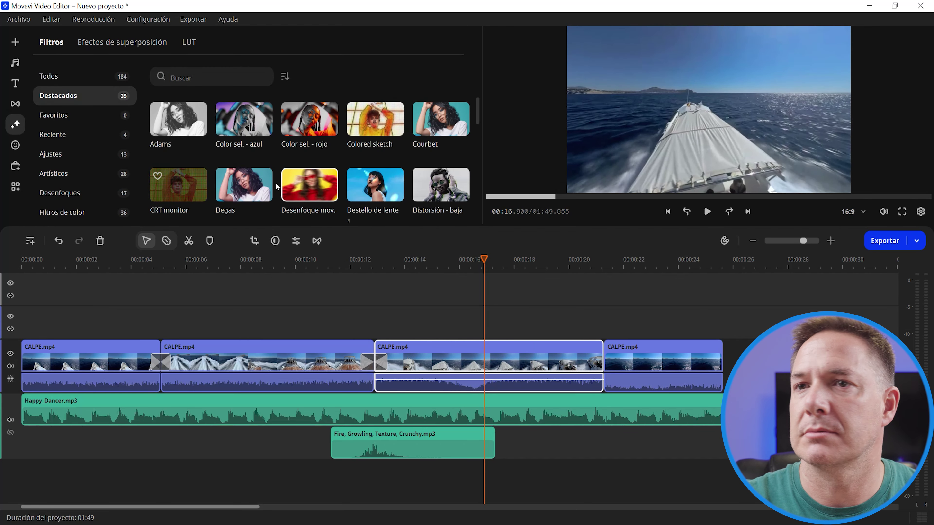
scroll(248, 181, "down", 4)
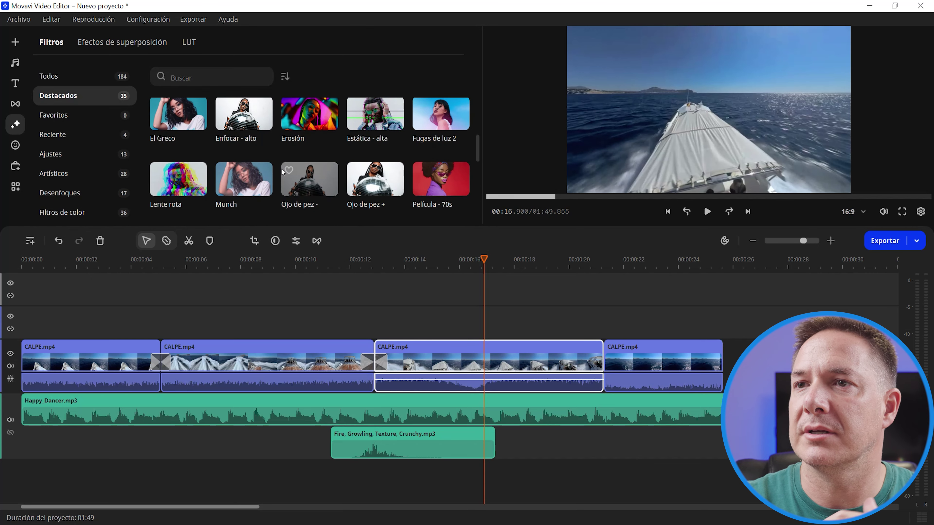
scroll(340, 152, "down", 1)
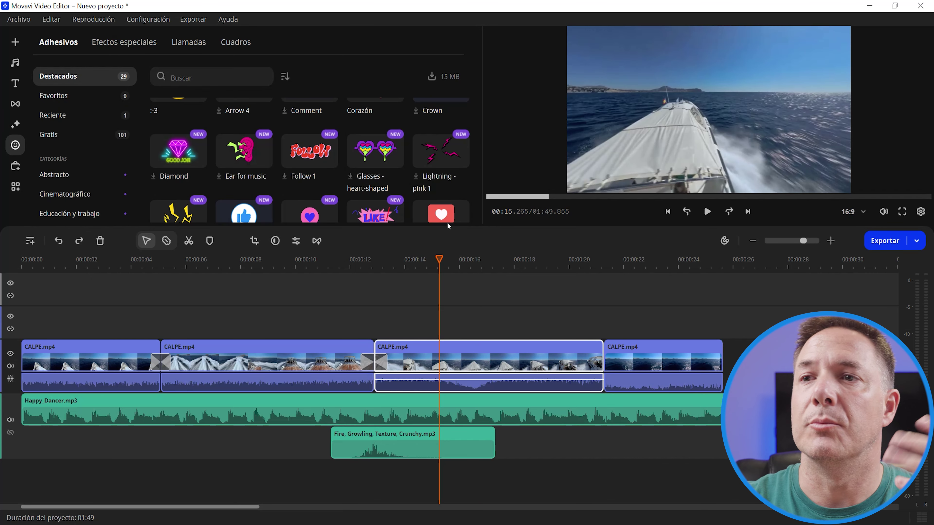
- Add the Subscribe sticker with the bell at 00:15.265 above the third clip and move it to the video frame's lower-right corner
scroll(350, 177, "up", 1)
scroll(350, 176, "down", 6)
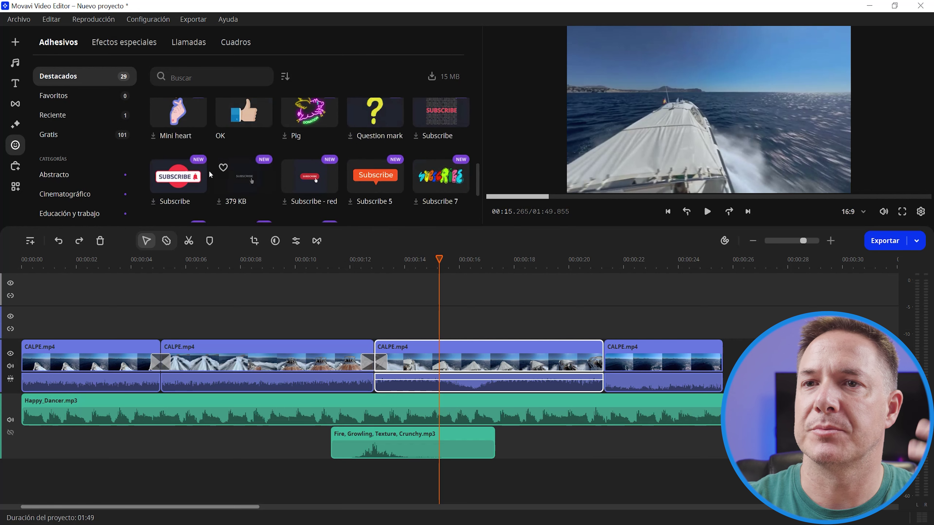
left_click(176, 170)
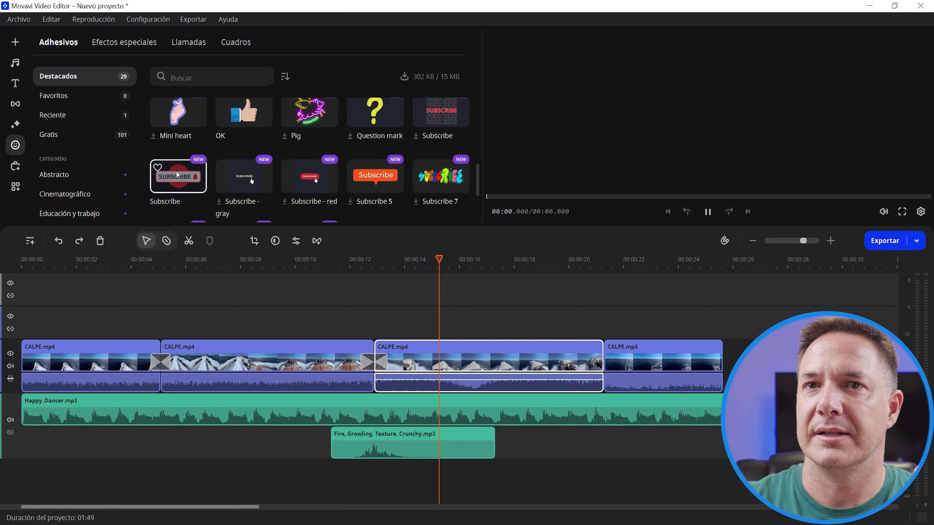
left_click_drag(175, 171, 456, 287)
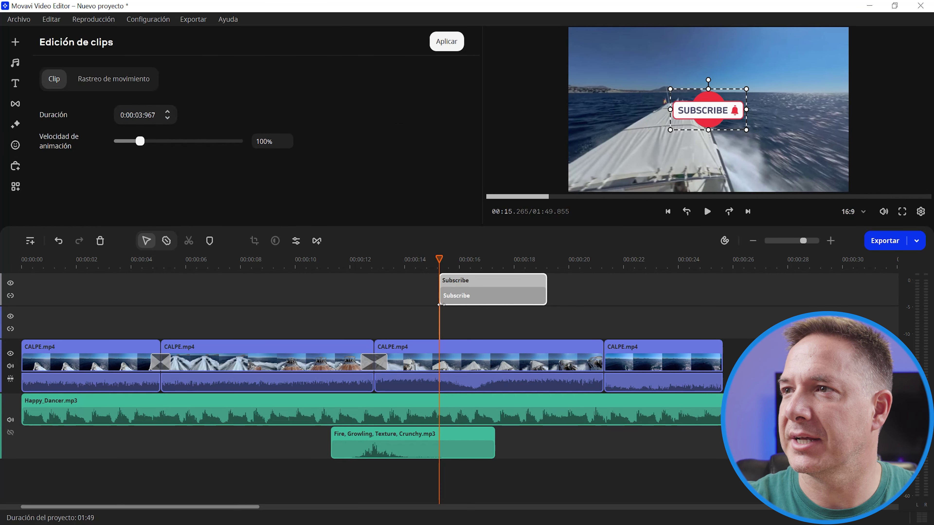
left_click_drag(709, 106, 791, 164)
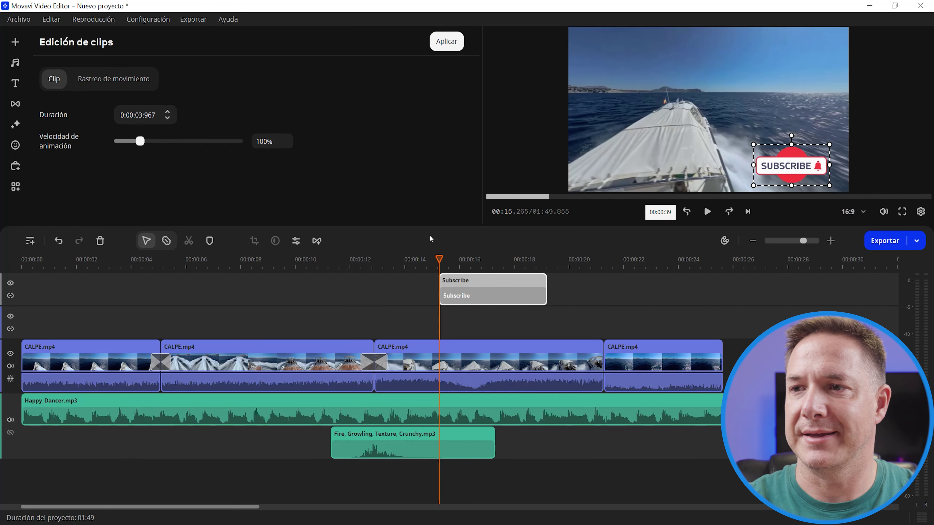
- Play the video from about 00:13 through the Subscribe sticker's animation, stopping at about 00:20
left_click(380, 260)
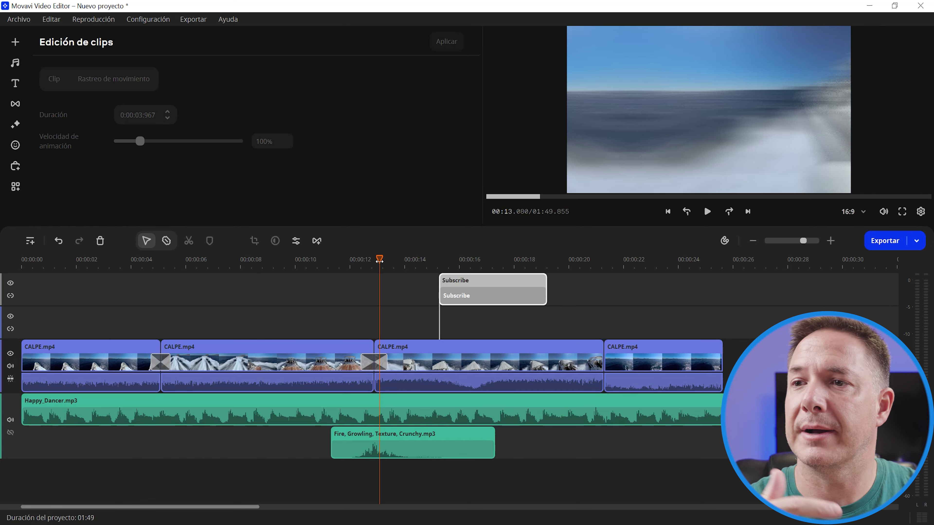
key("space")
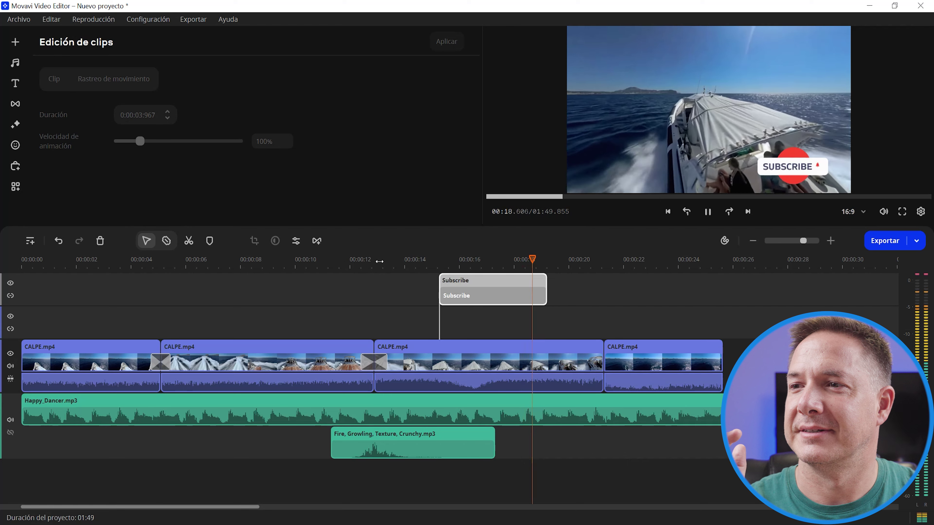
key("space")
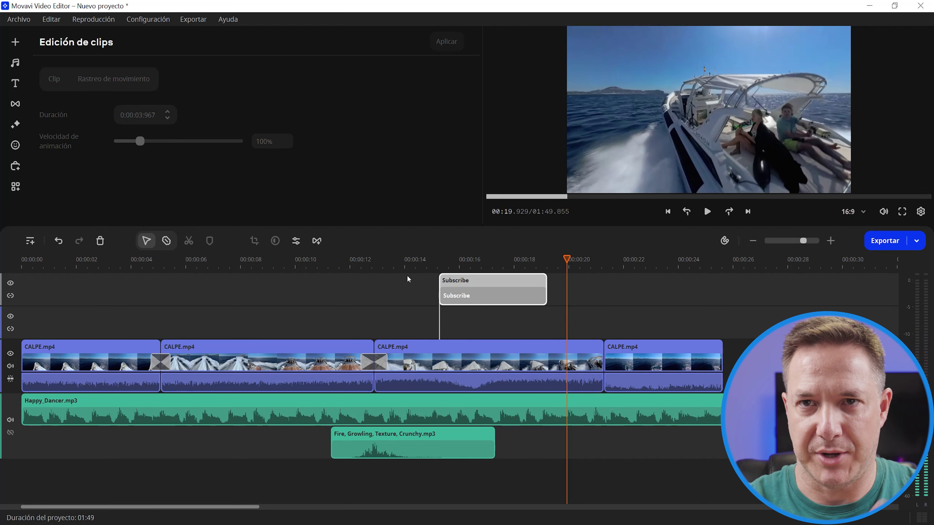
- Look over the featured stickers and browse the available effect packages
left_click(15, 145)
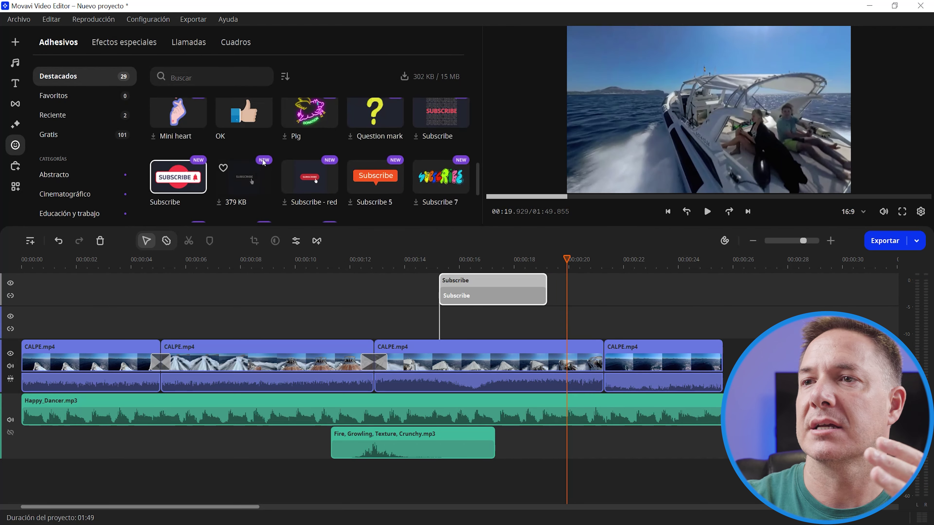
scroll(261, 159, "down", 2)
scroll(206, 158, "up", 2)
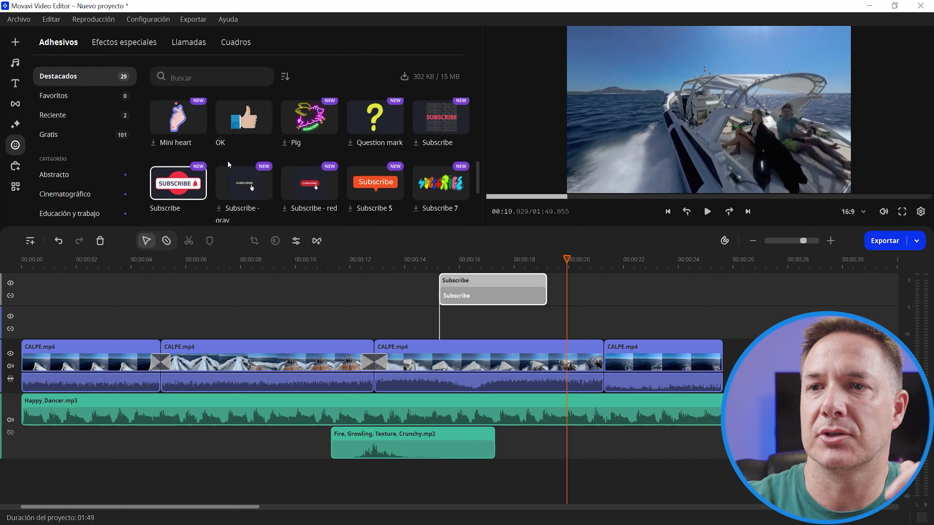
left_click(9, 170)
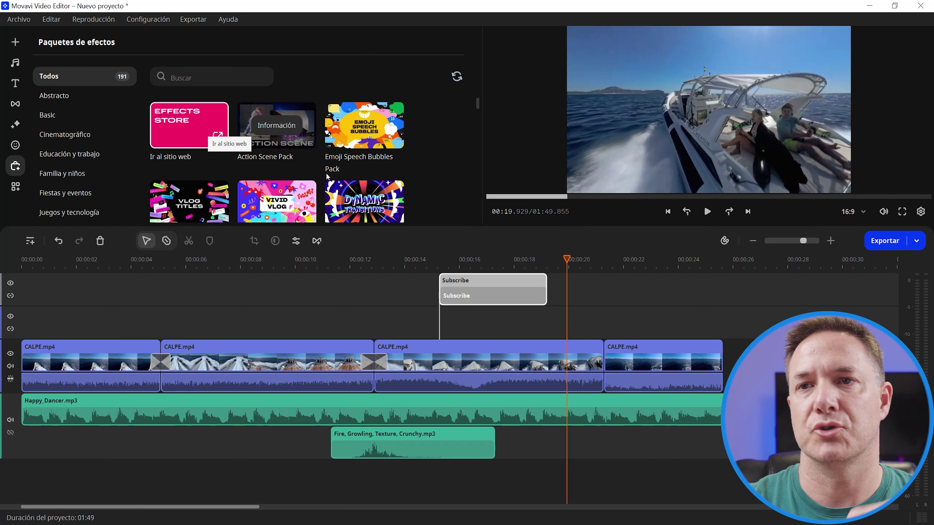
mouse_move(267, 122)
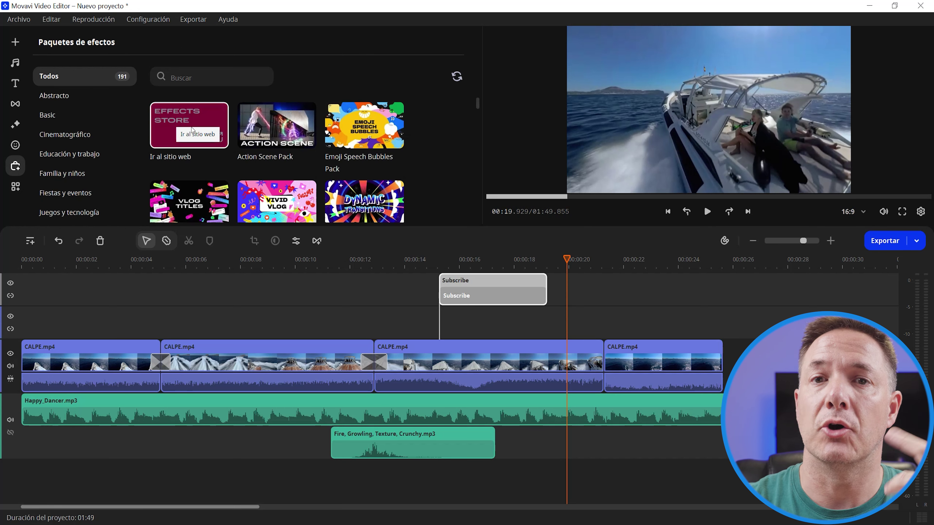
scroll(275, 165, "down", 1)
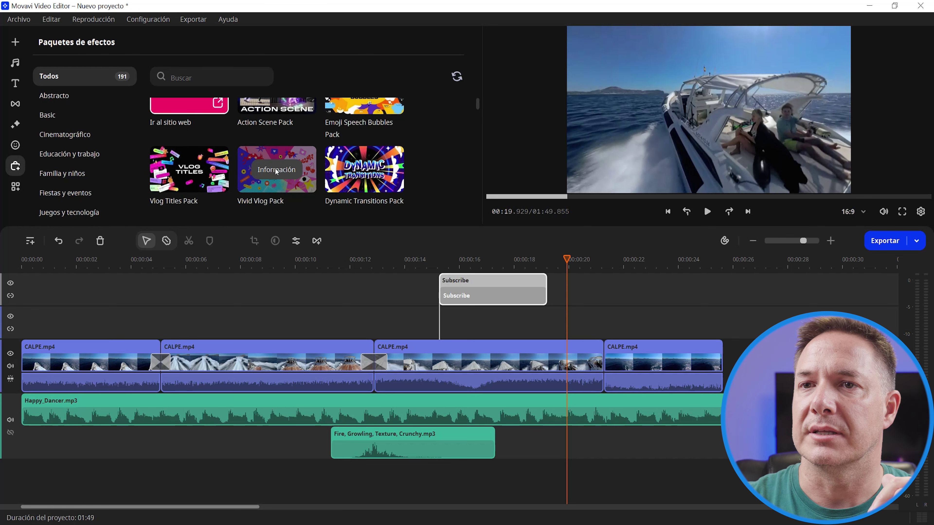
- Add the Instagram username title Place for text 154 from the Vlog Titles Pack at the start of the fourth clip, at 00:21.300
left_click(189, 170)
left_click(193, 197)
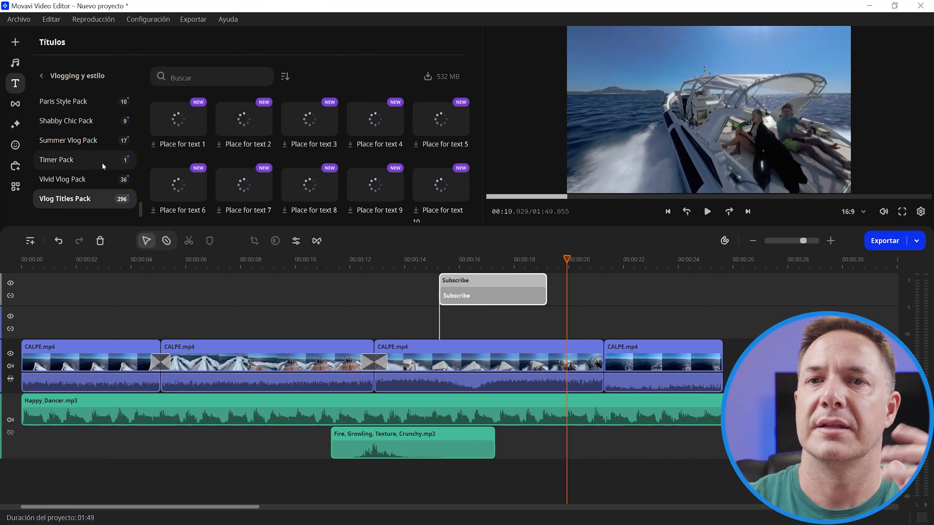
scroll(314, 148, "down", 1)
scroll(315, 148, "down", 3)
scroll(314, 148, "down", 3)
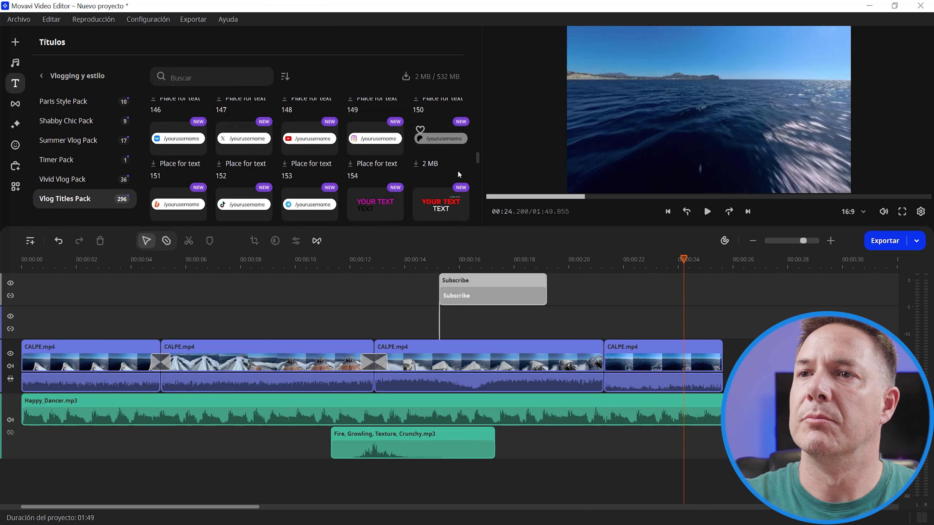
left_click(380, 138)
left_click_drag(377, 135, 605, 321)
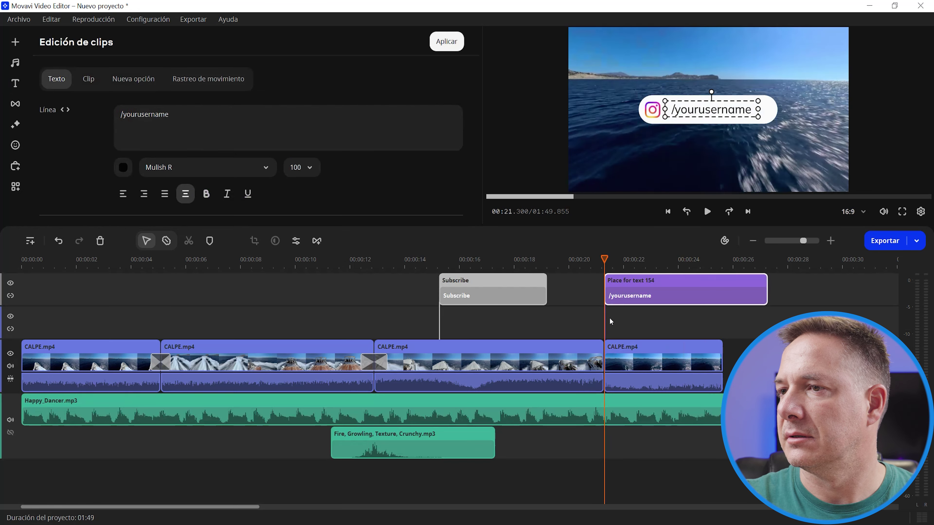
- Play the Instagram title from about 00:20.7 and trim its end to about 00:24.5
left_click(588, 258)
key("space")
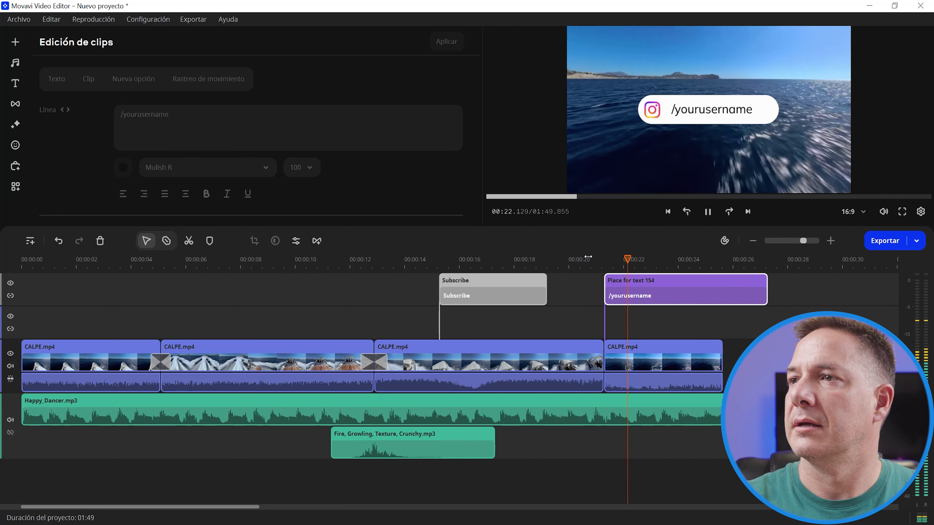
left_click_drag(767, 289, 691, 289)
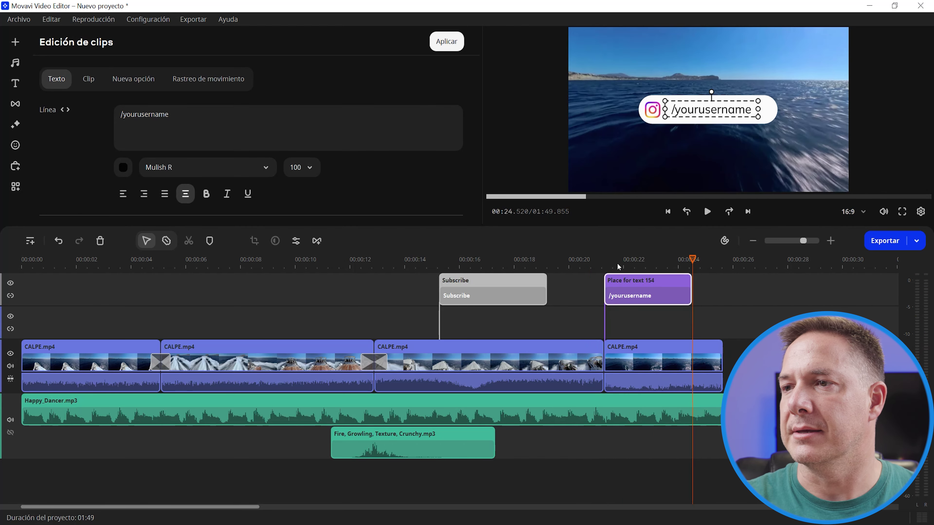
left_click(635, 283)
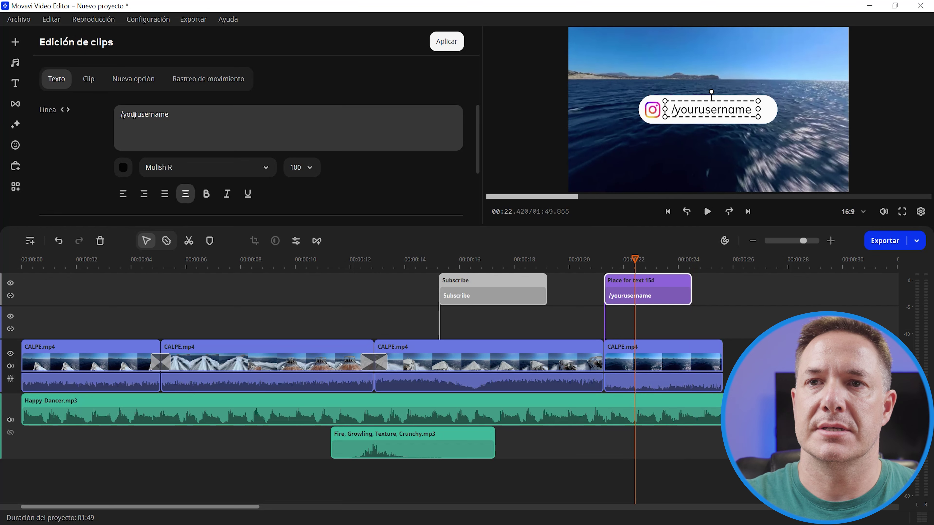
left_click_drag(122, 114, 177, 114)
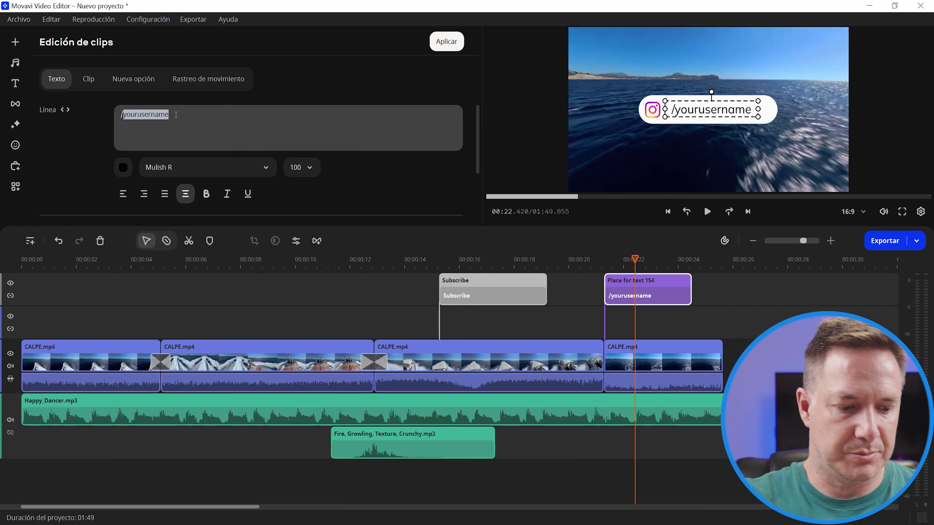
type("Dro")
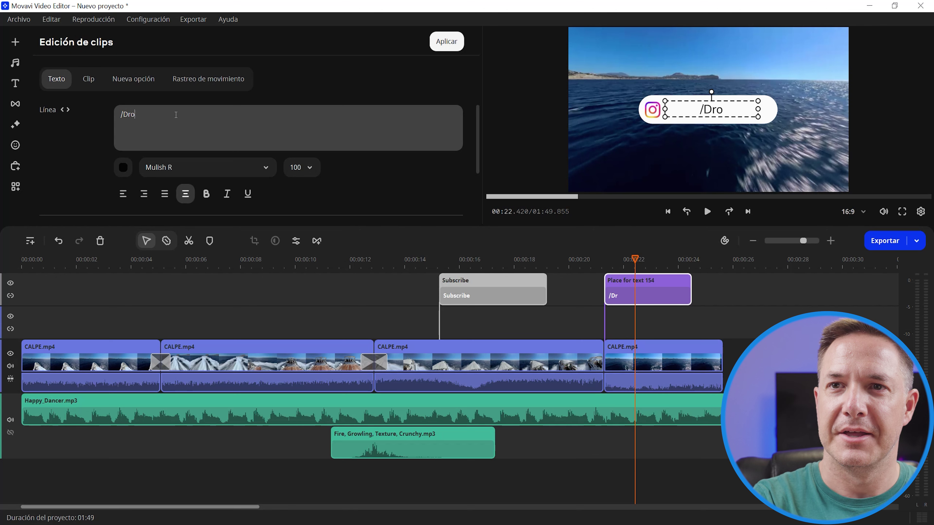
type("nyvideo")
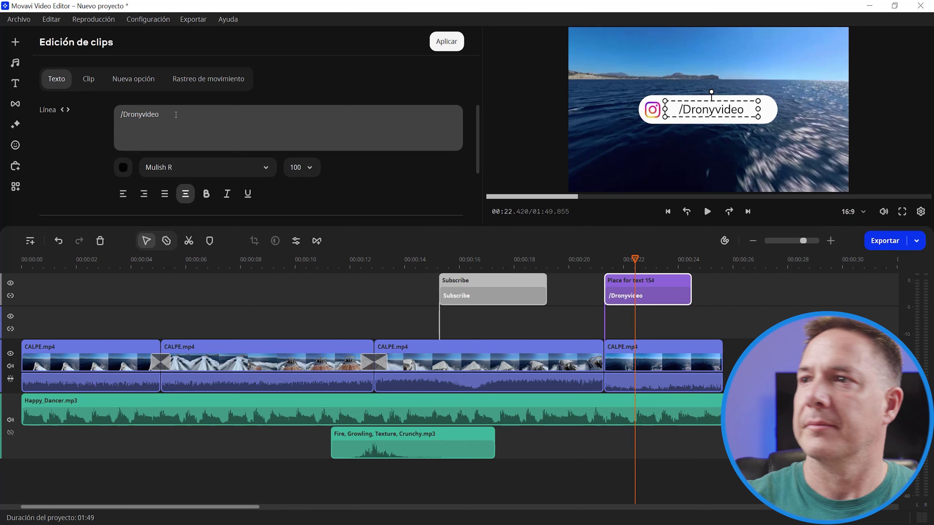
left_click(125, 114)
key("BackSpace")
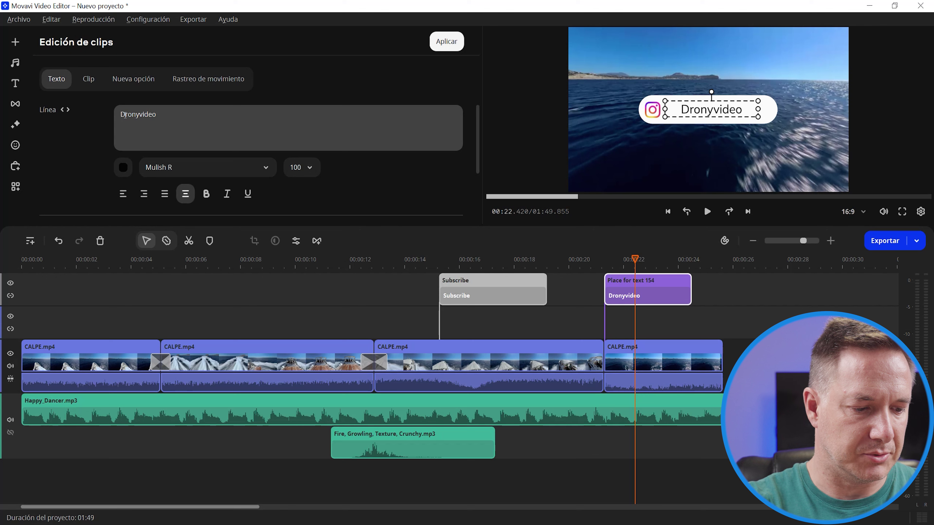
type("@")
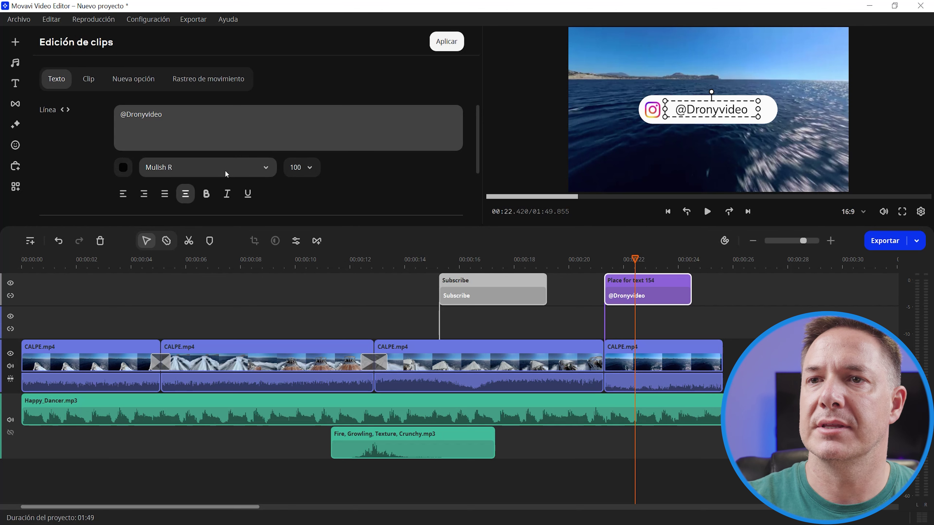
left_click(262, 171)
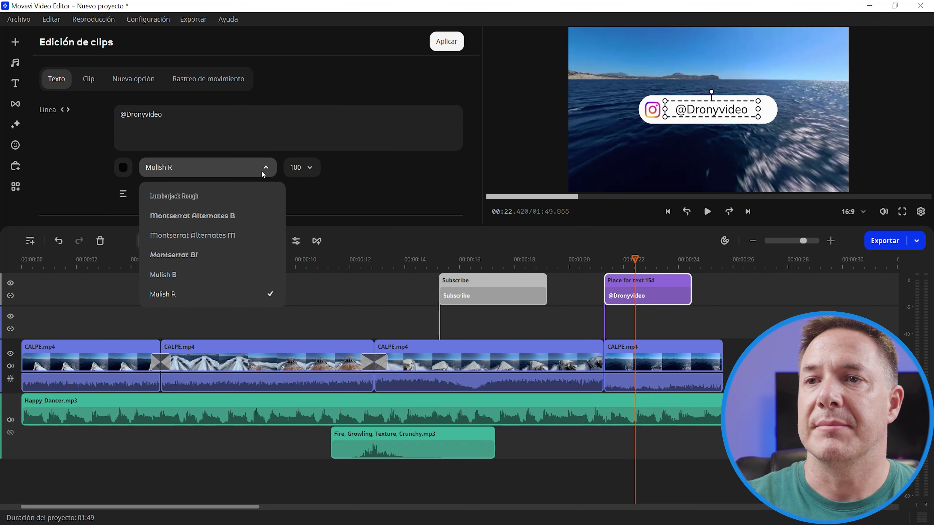
left_click(206, 220)
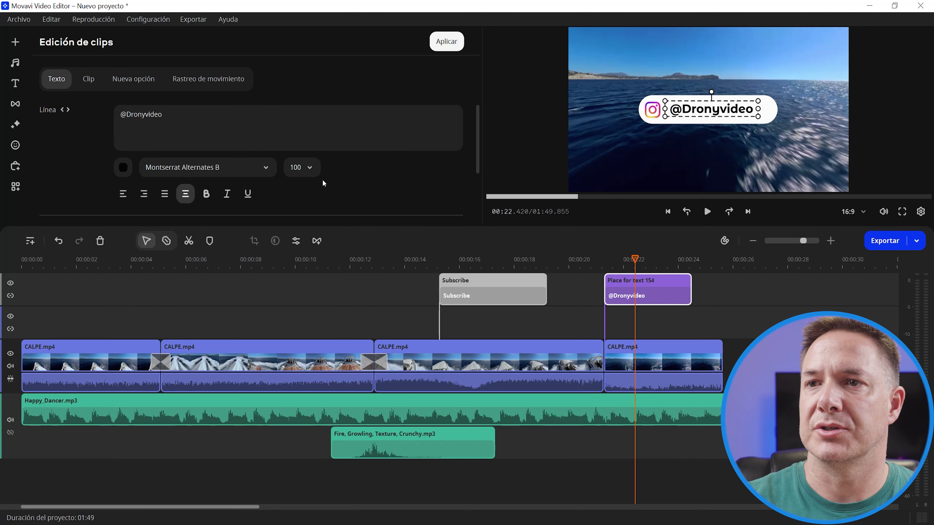
left_click(227, 195)
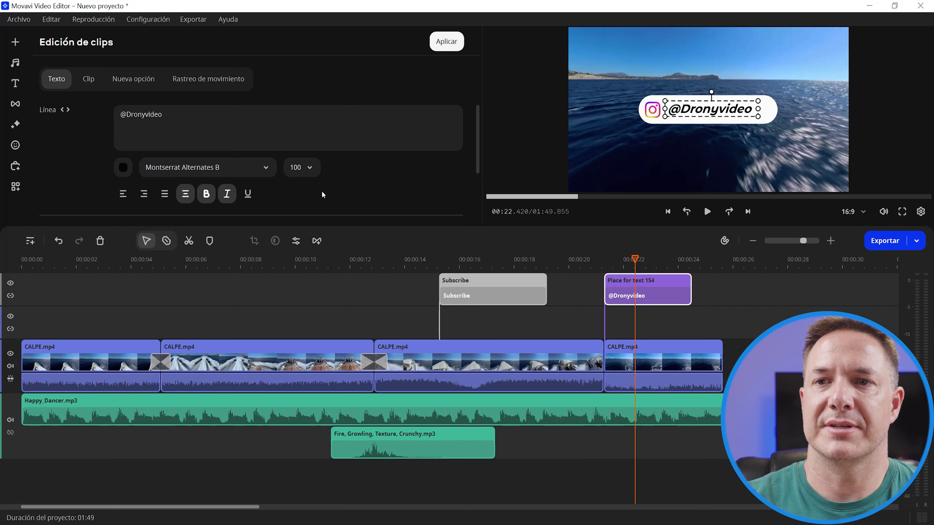
scroll(475, 149, "down", 3)
left_click(44, 150)
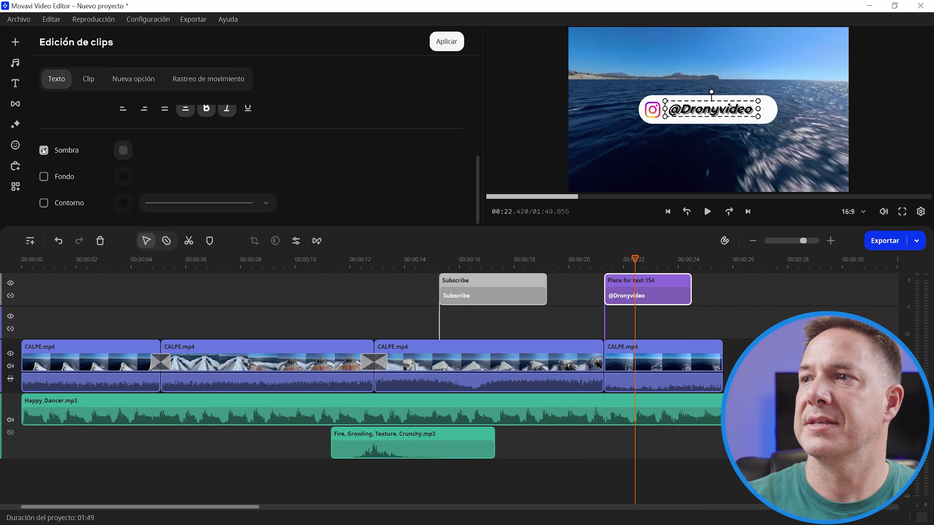
left_click(44, 151)
left_click(45, 174)
left_click(45, 174)
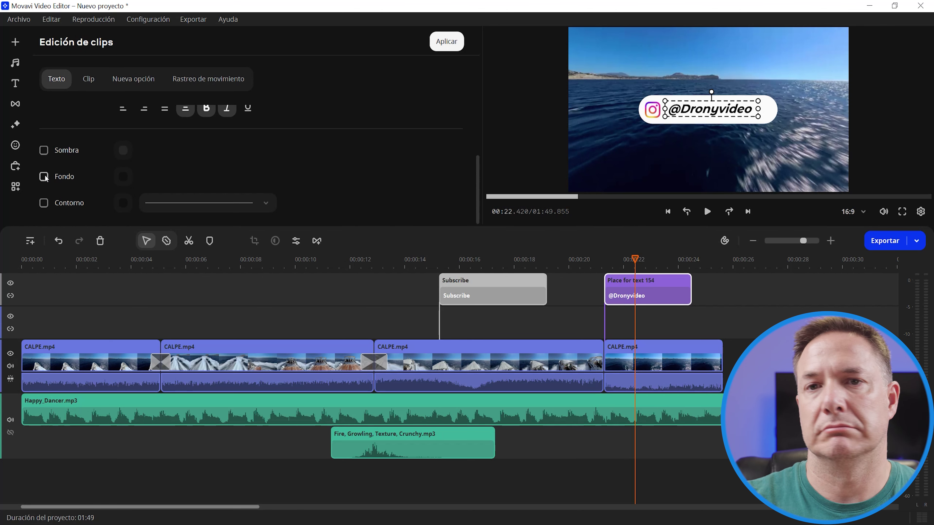
left_click(45, 204)
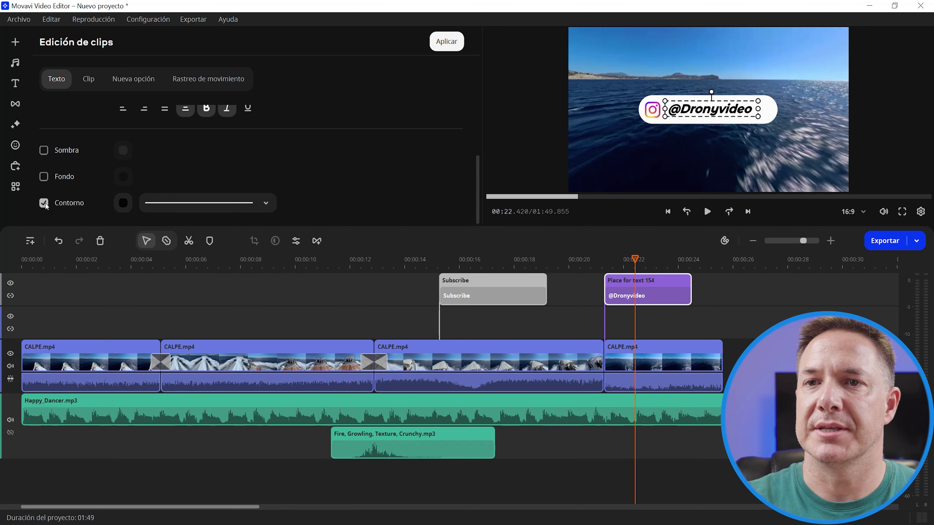
left_click(44, 203)
scroll(328, 190, "up", 3)
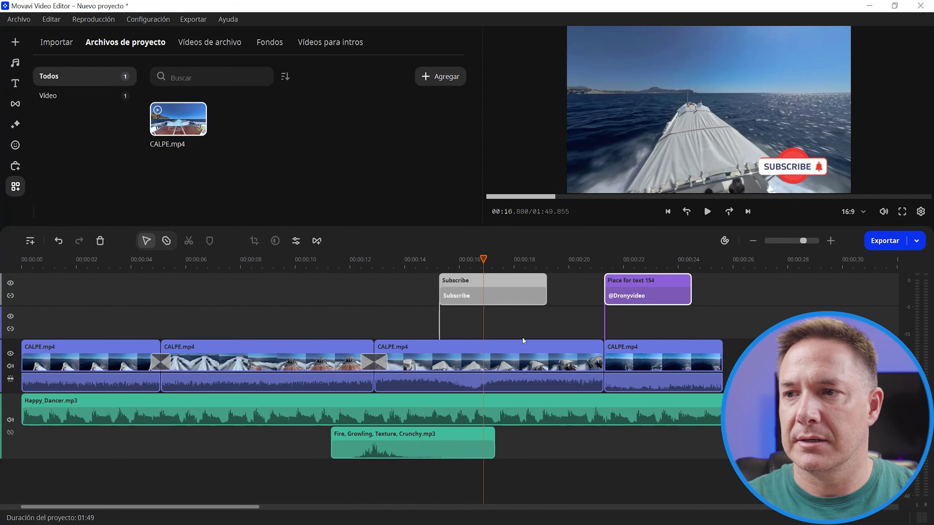
left_click(498, 279)
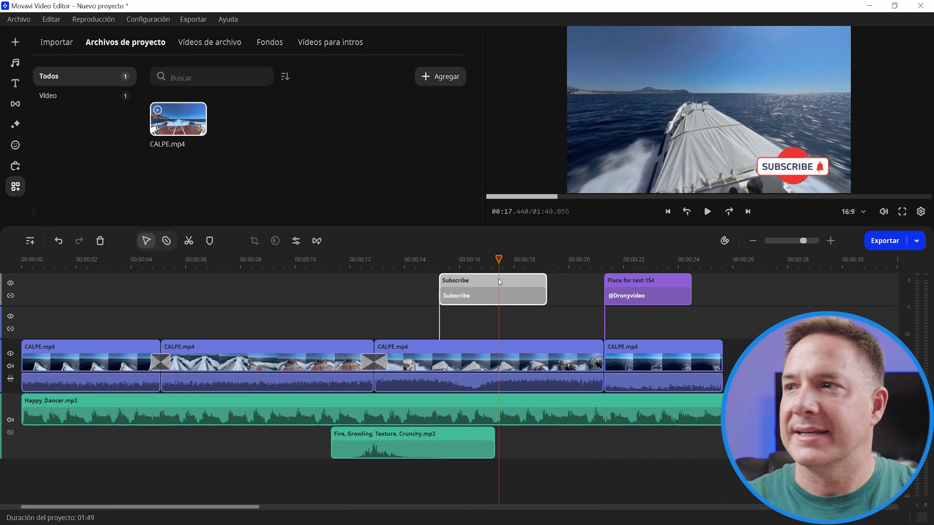
left_click(639, 260)
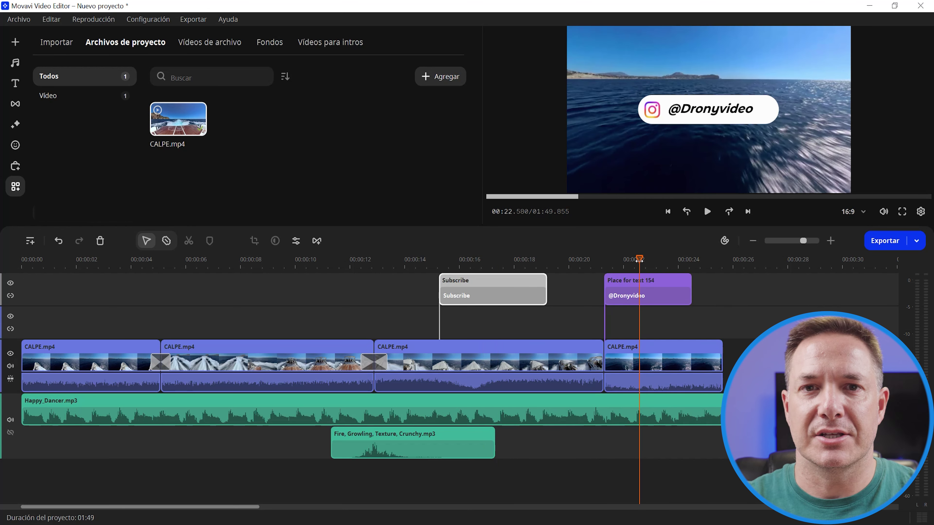
left_click(603, 264)
key("space")
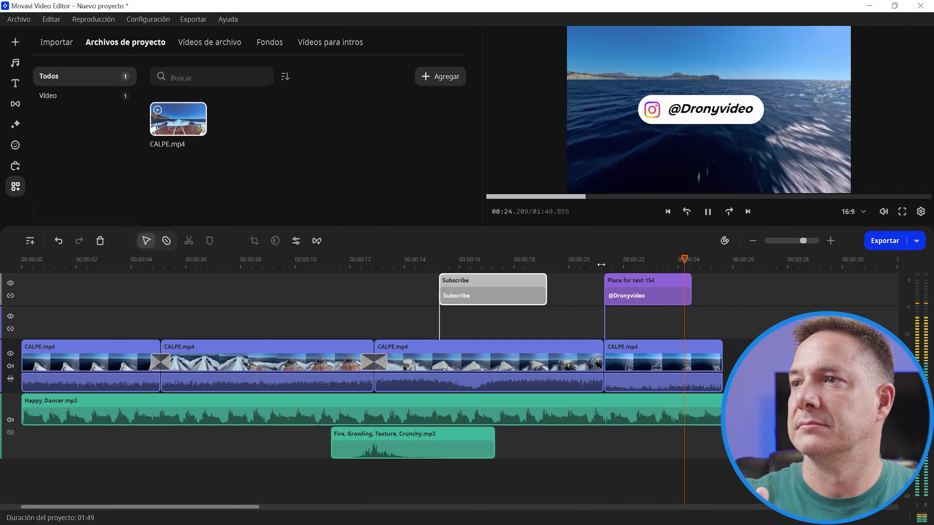
key("space")
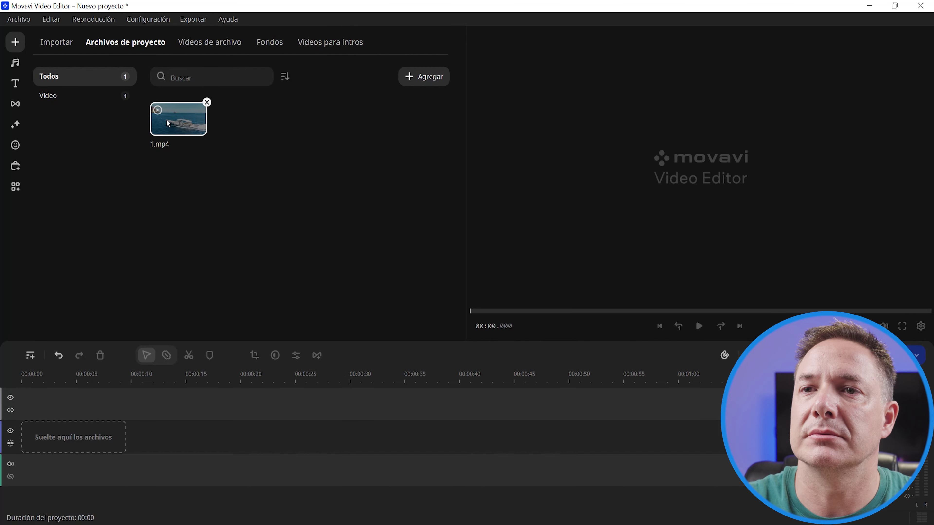
- Place the boat video 1.mp4 at the start of the empty timeline and play it through
left_click_drag(168, 123, 168, 438)
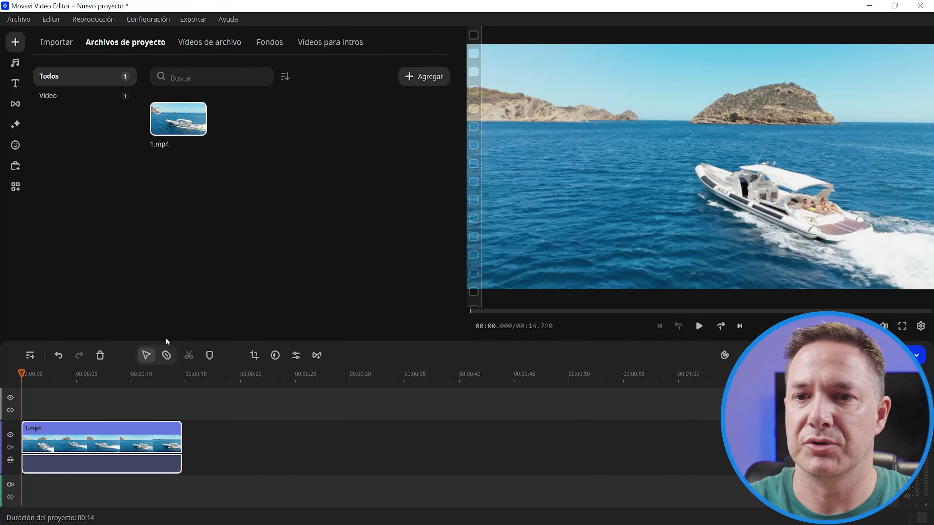
key("space")
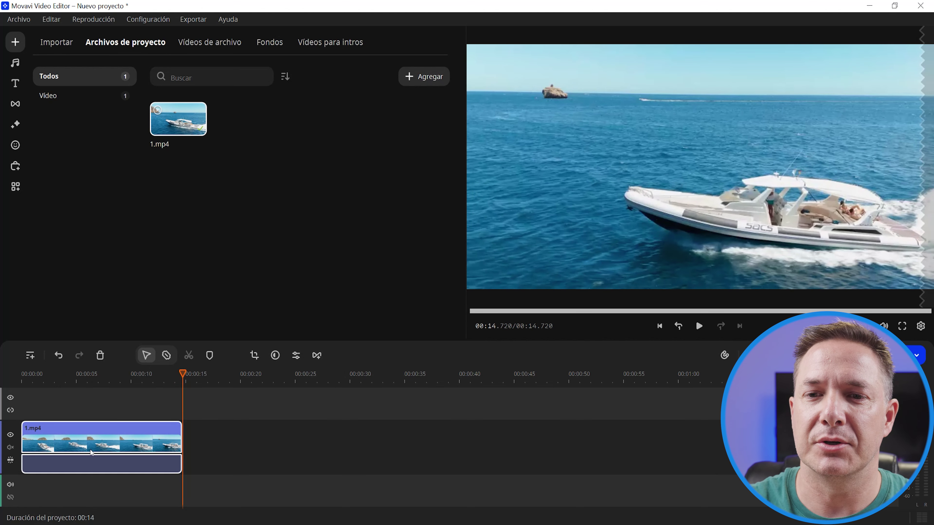
left_click(101, 444)
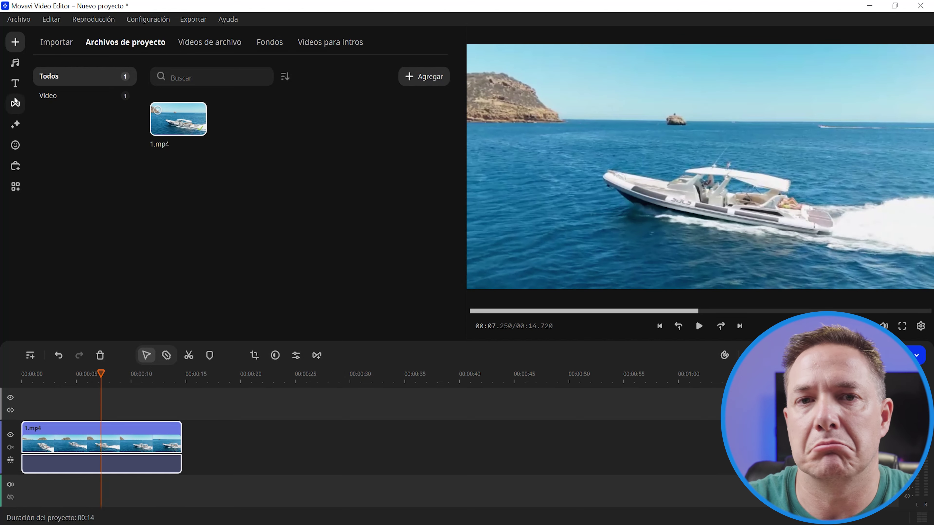
- Add the red and white Subscribe sticker above 1.mp4, shrink it and position it just above the boat's bow
left_click(15, 146)
left_click_drag(188, 212, 66, 405)
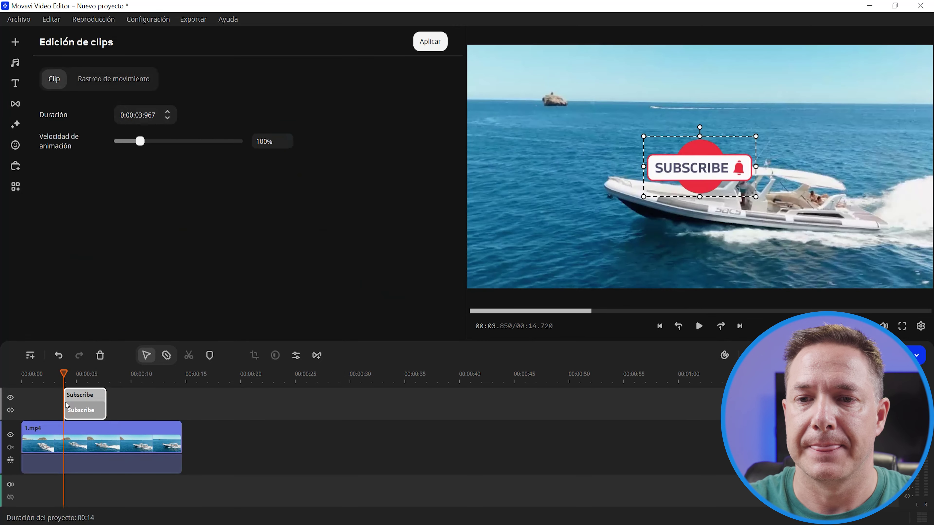
left_click_drag(704, 172, 670, 165)
left_click_drag(721, 129, 668, 160)
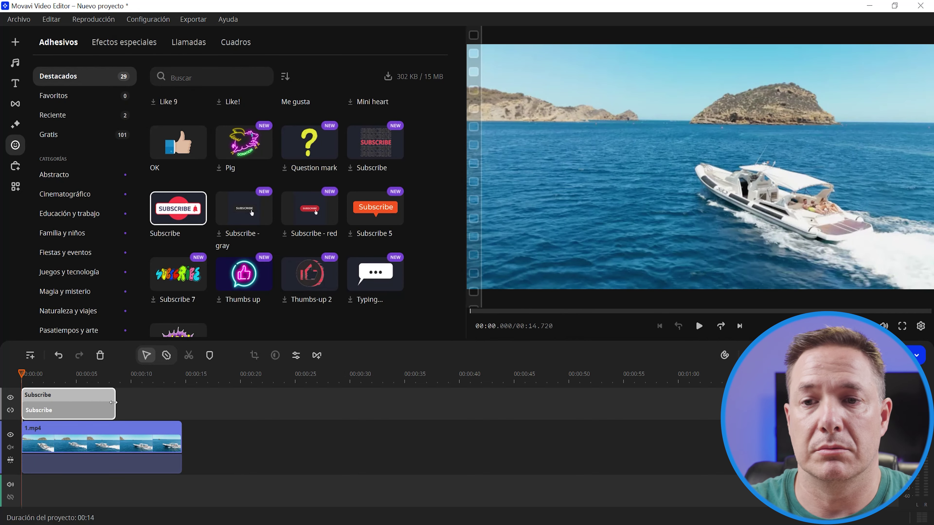
- Extend the Subscribe sticker to the end of 1.mp4 at 00:14.720 and play the result from the beginning
left_click_drag(114, 403, 182, 403)
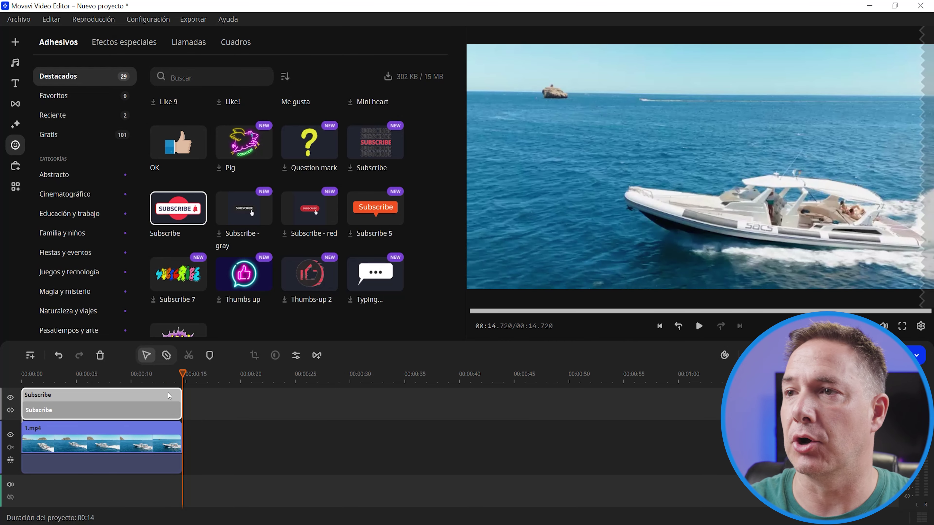
left_click(25, 380)
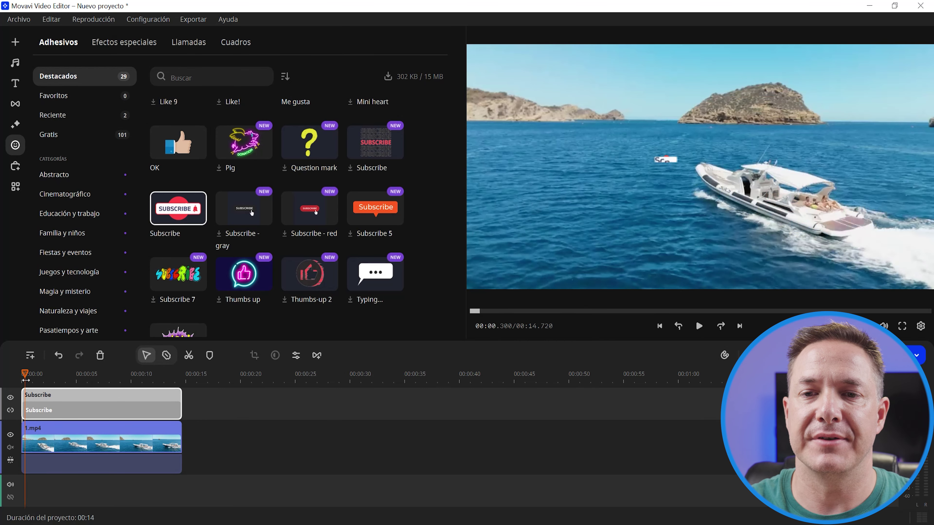
key("space")
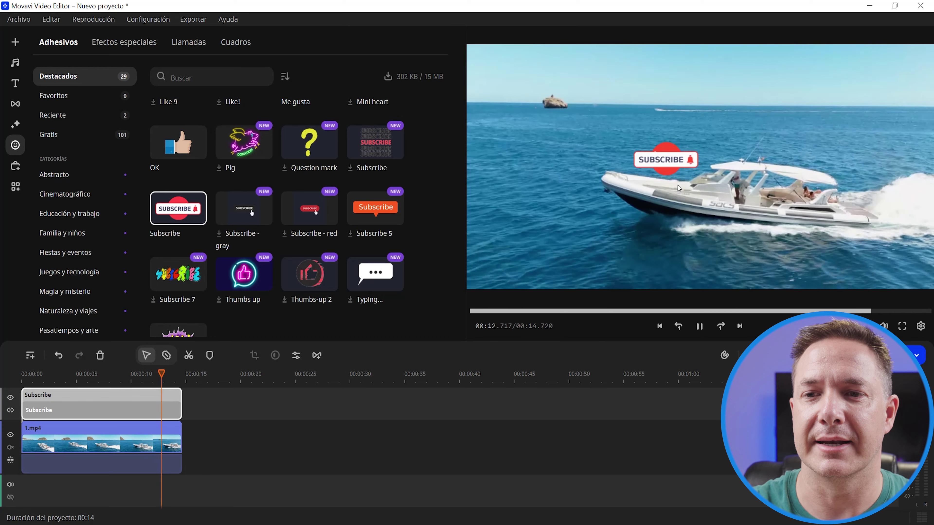
key("space")
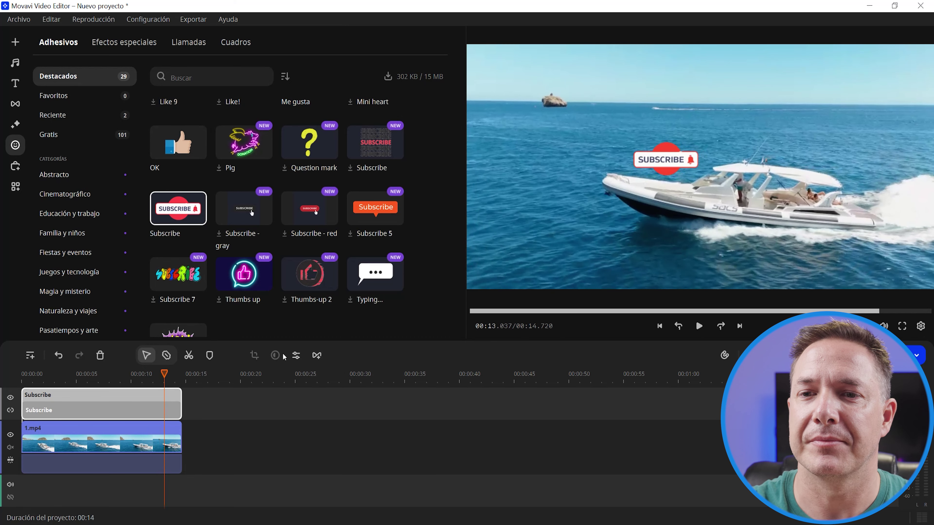
- Motion-track the boat's bow for the Subscribe sticker from 00:00 with the precise method, and move the sticker onto the bow
double_click(103, 400)
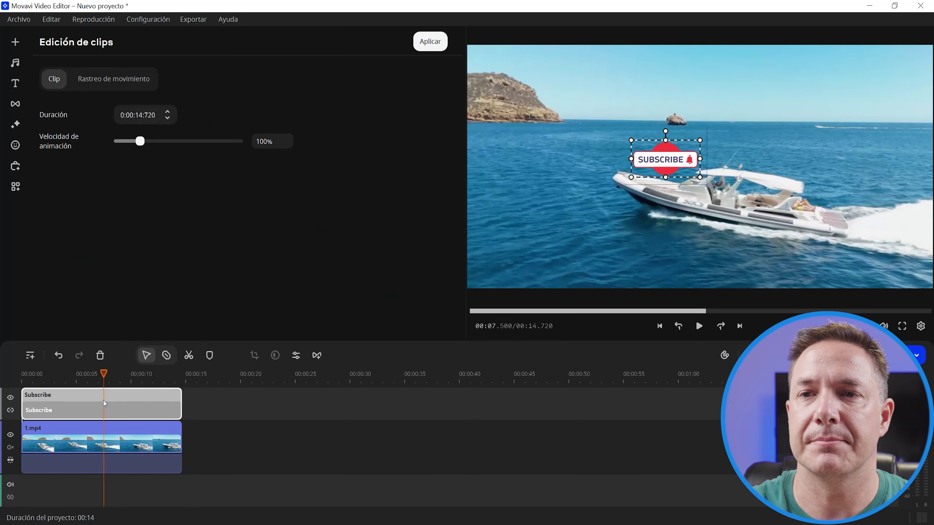
left_click(100, 78)
left_click_drag(105, 373, 21, 373)
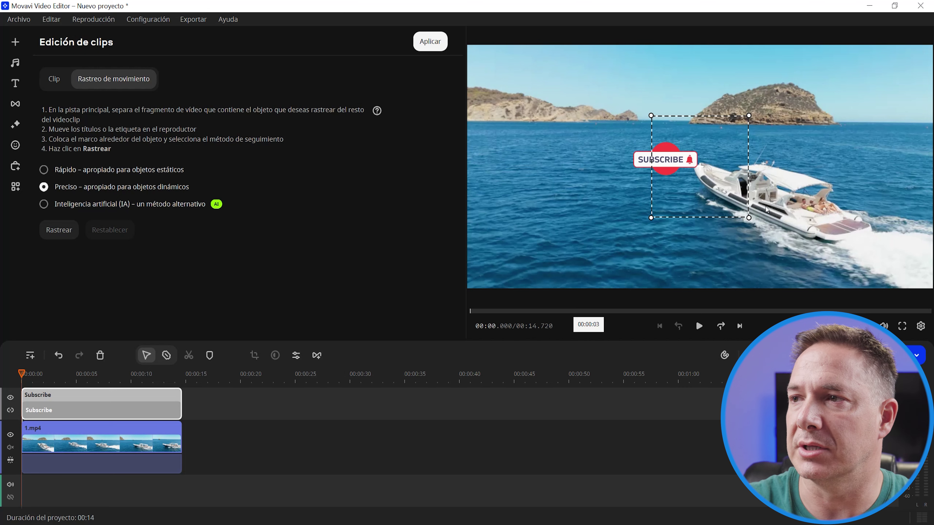
left_click_drag(701, 166, 717, 146)
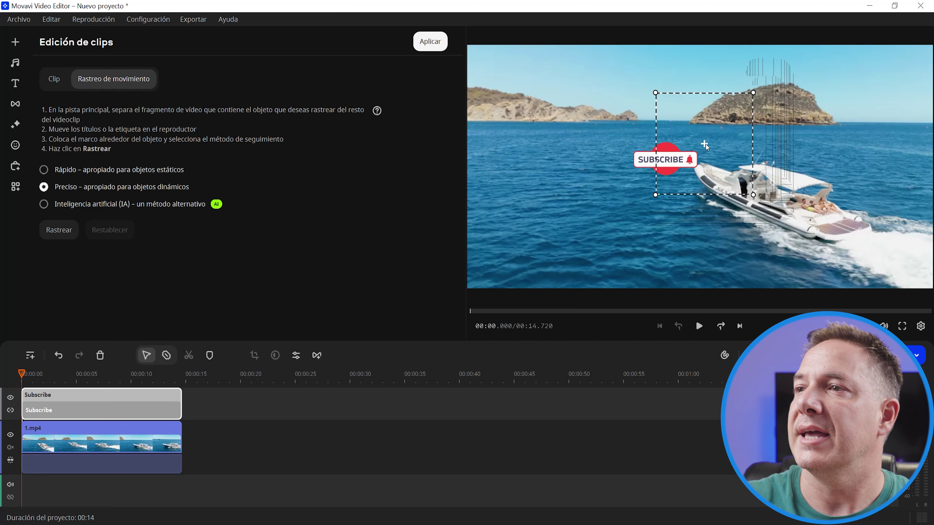
left_click_drag(706, 143, 700, 165)
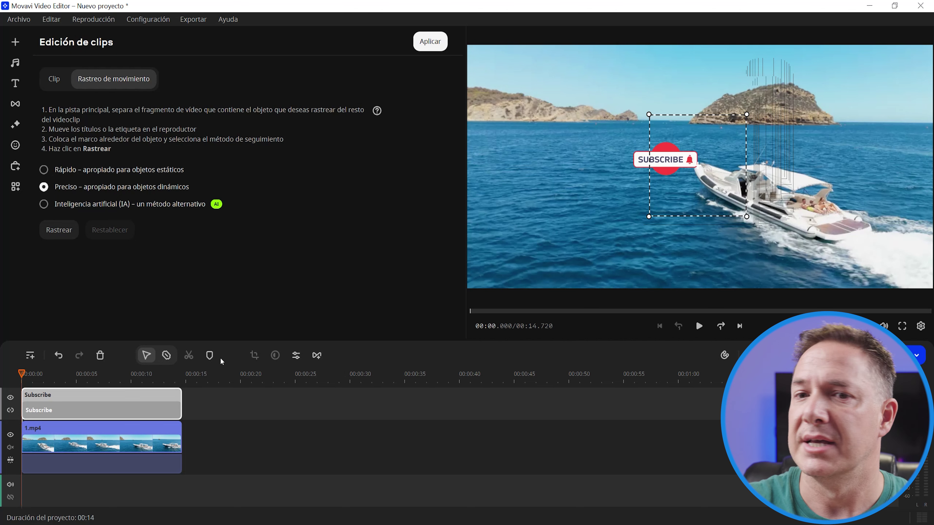
left_click(59, 230)
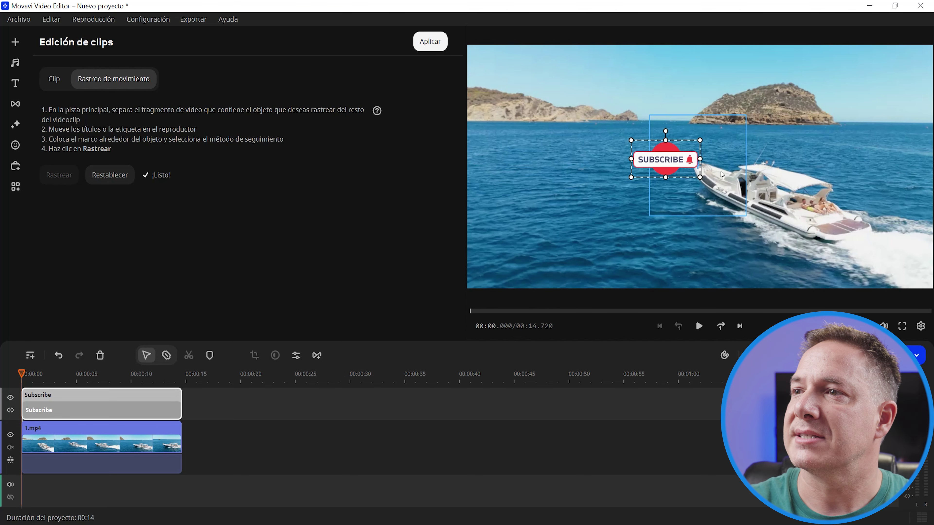
left_click_drag(666, 158, 696, 167)
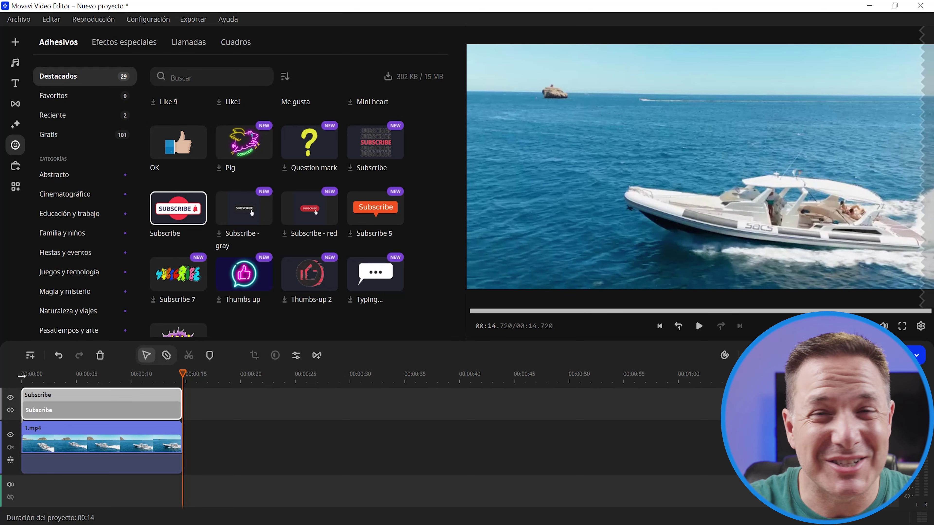
- Reopen the Subscribe sticker's motion tracking settings at 00:09.600
double_click(127, 399)
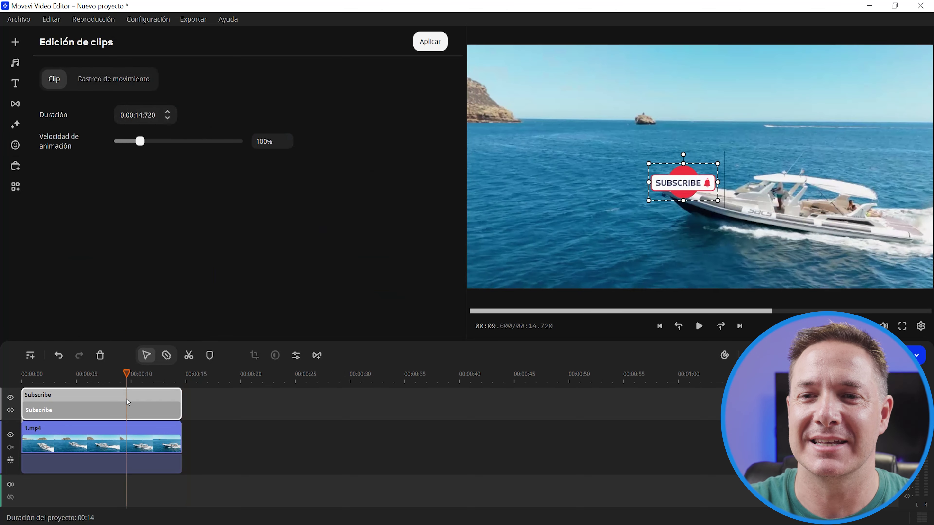
left_click(101, 81)
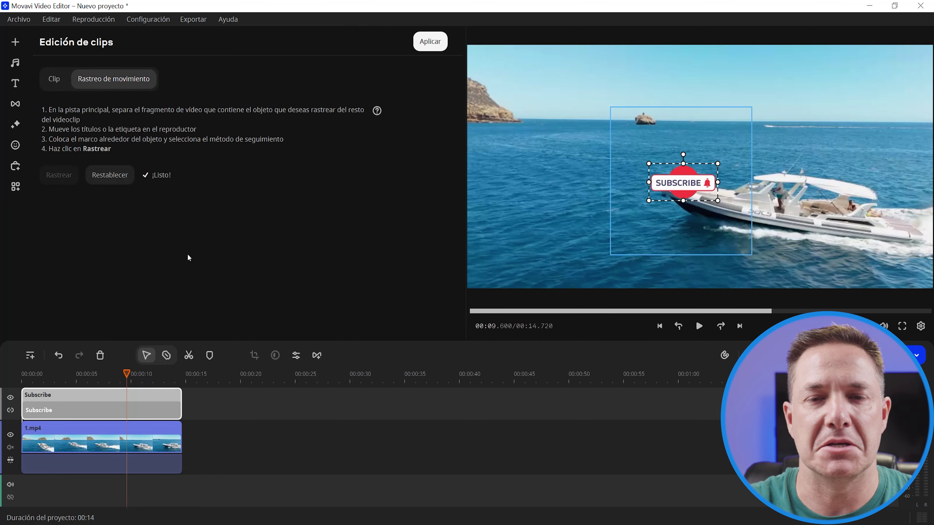